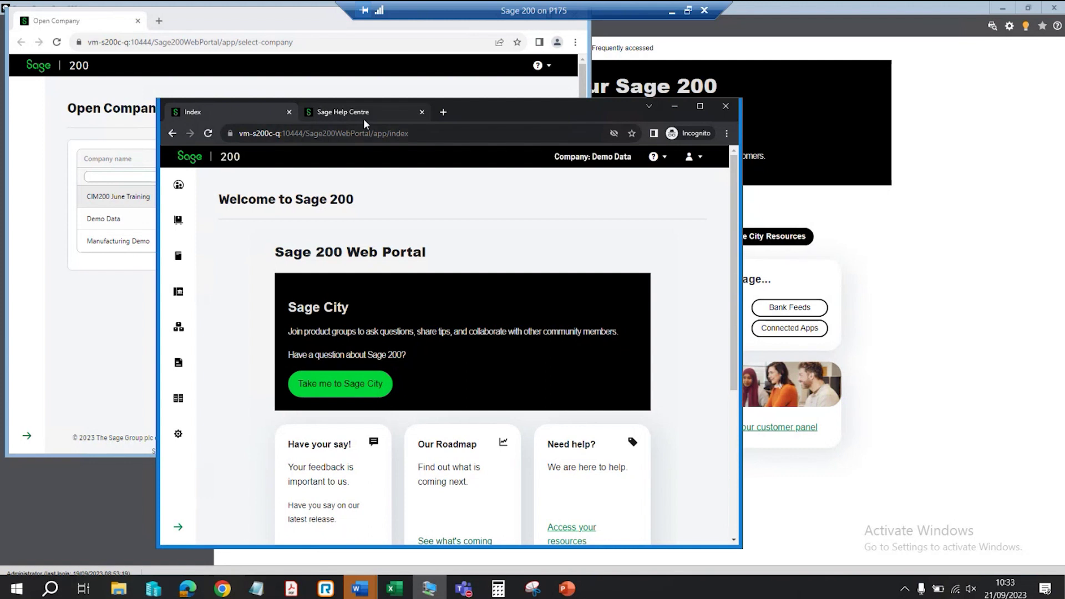
# - Review the Sage 200 2024 R1 (Professional) improvements on the Sage Help Centre roadmap page
pyautogui.click(362, 114)
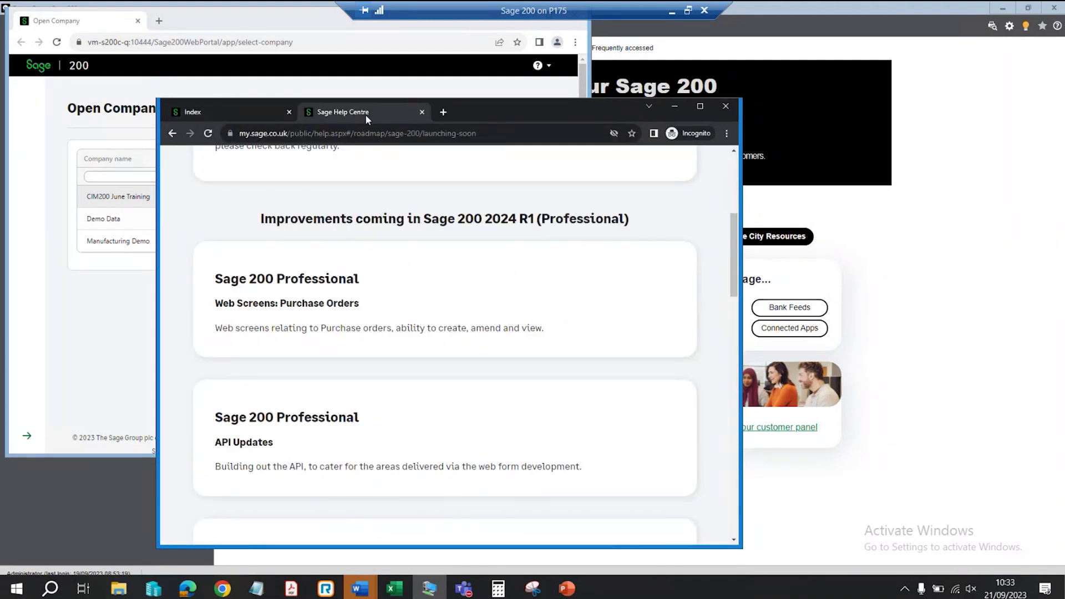
pyautogui.moveTo(735, 265); pyautogui.dragTo(740, 286)
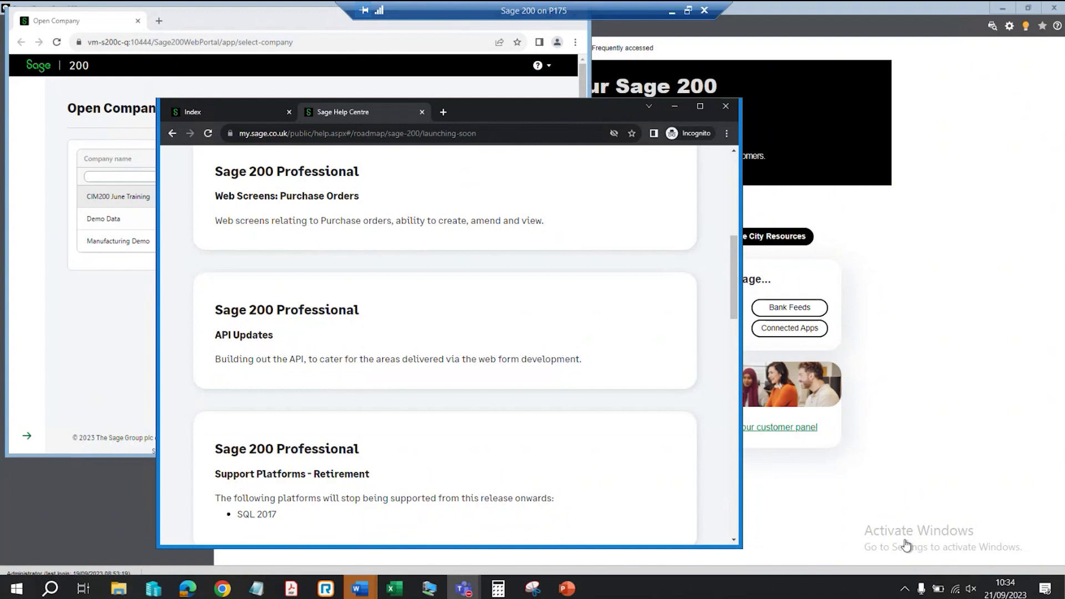
pyautogui.rightClick(908, 519)
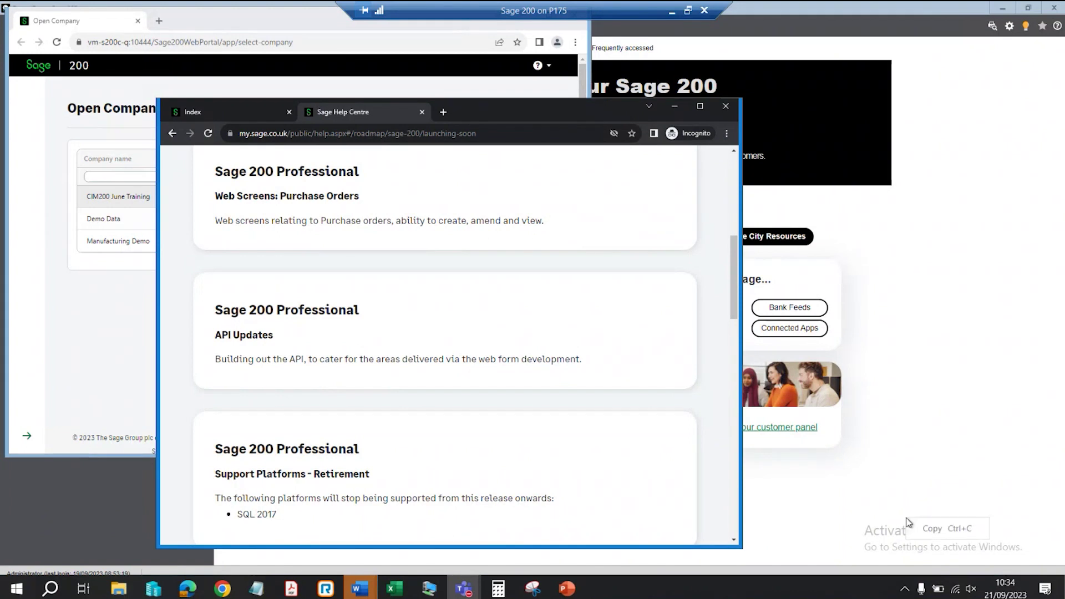
pyautogui.click(885, 525)
# - Return to the web portal's index page and open the Customer List of the Sales Ledger
pyautogui.click(219, 112)
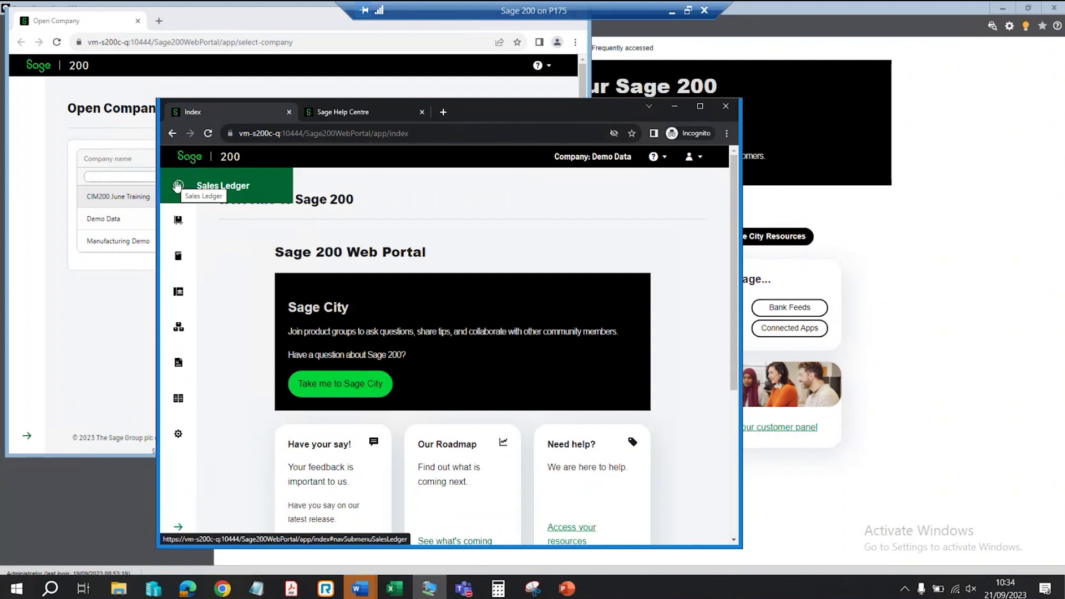
pyautogui.click(178, 186)
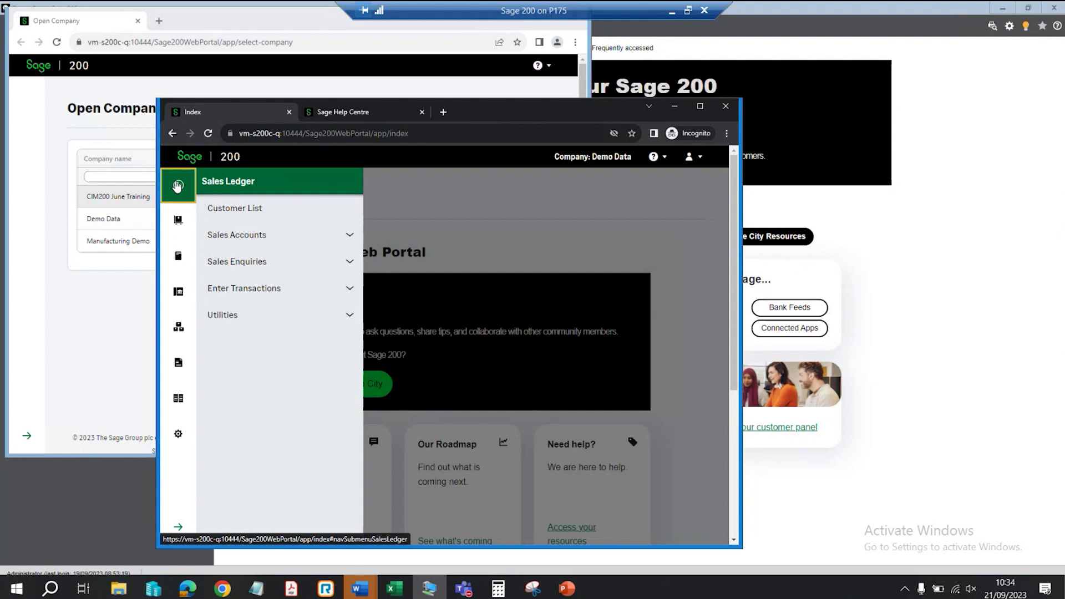
pyautogui.click(250, 209)
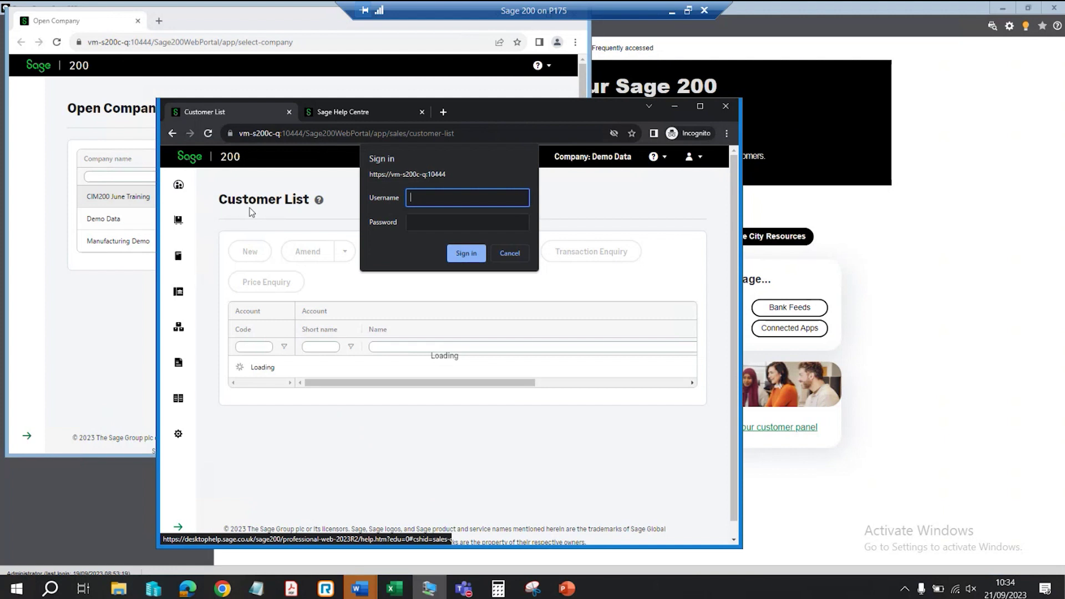
# - Try to sign in to the web portal with the username Web and the account password
pyautogui.write('Web')
pyautogui.click(427, 222)
pyautogui.write('****')
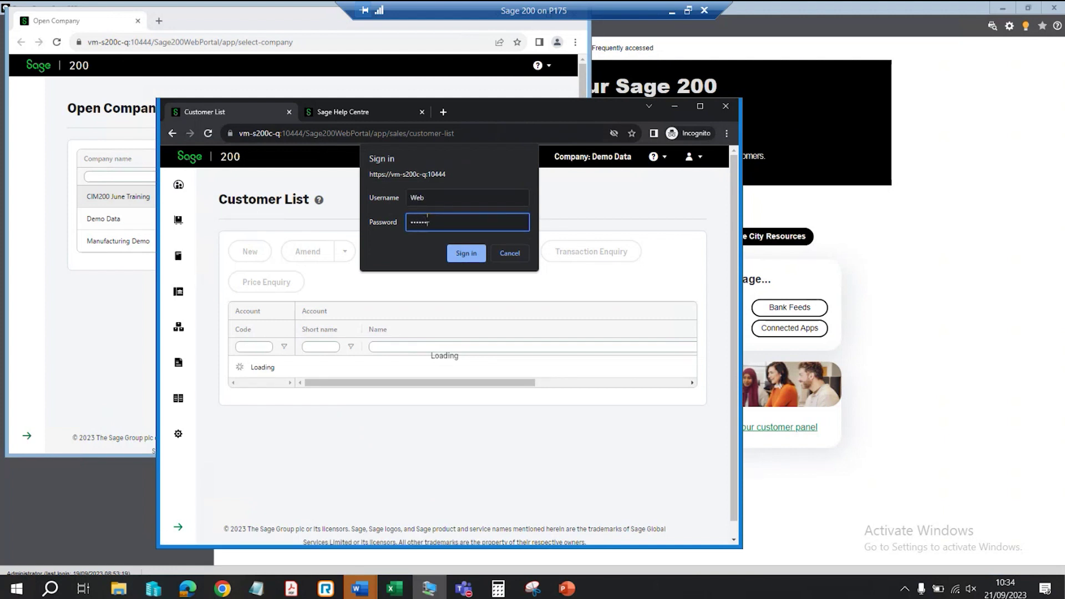
pyautogui.write('***')
pyautogui.press('BackSpace')
pyautogui.press('BackSpace')
pyautogui.press('BackSpace')
pyautogui.press('BackSpace')
pyautogui.press('BackSpace')
pyautogui.press('BackSpace')
pyautogui.press('BackSpace')
pyautogui.write('*****')
pyautogui.press('Return')
# - Sign in again with the username Web and the account password, and reload the Customer List page
pyautogui.write('Web')
pyautogui.press('Tab')
pyautogui.write('*******')
pyautogui.press('Return')
pyautogui.click(487, 135)
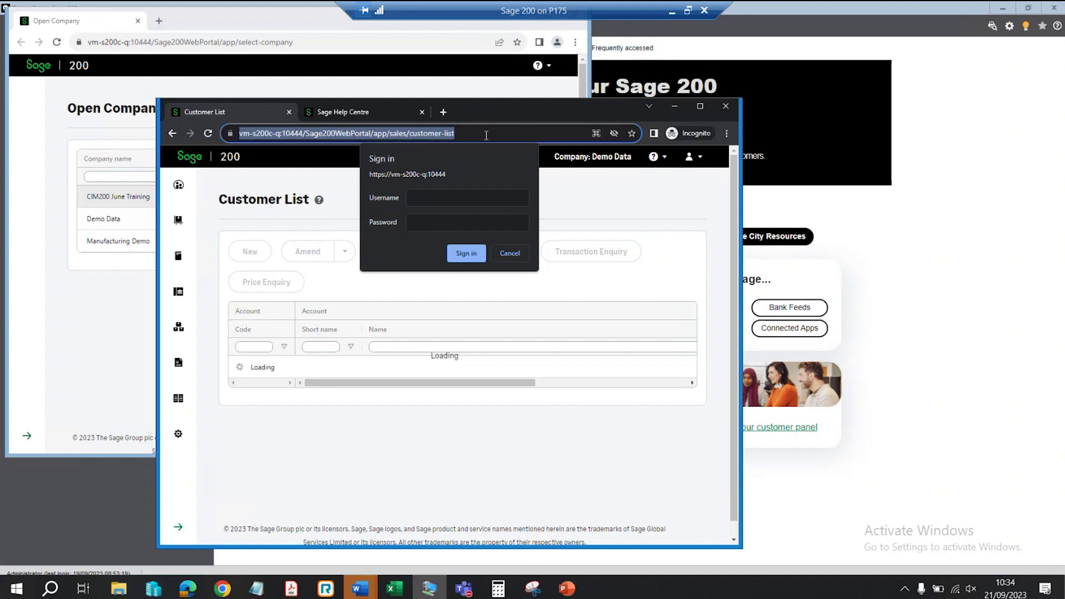
pyautogui.press('Return')
# - Look over the customer transaction types, select Euro Trading Account in the list and open the View Customer screen
pyautogui.click(413, 252)
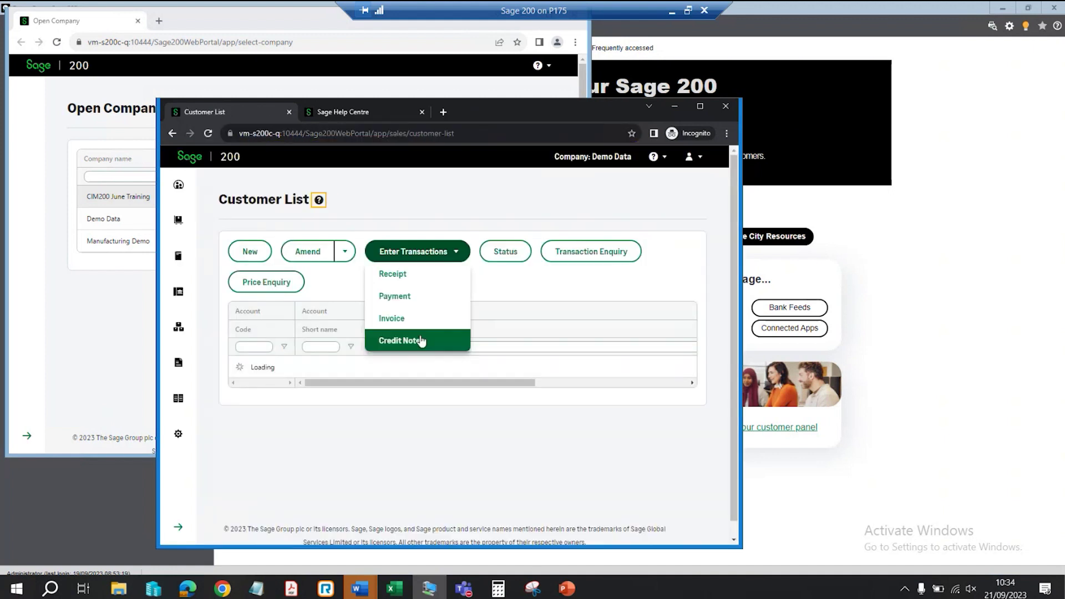
pyautogui.click(301, 272)
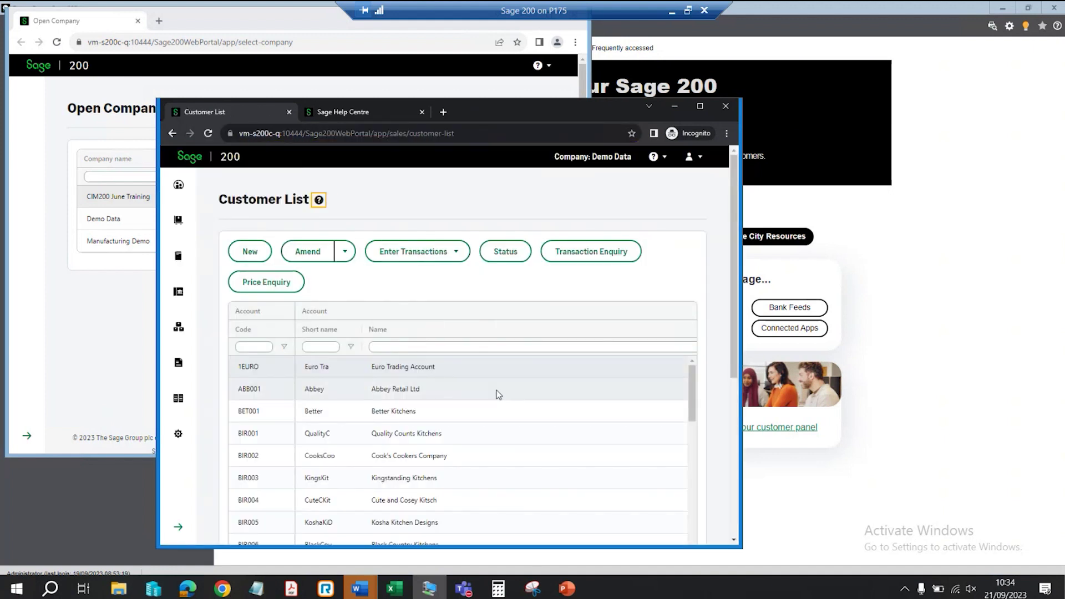
pyautogui.click(409, 369)
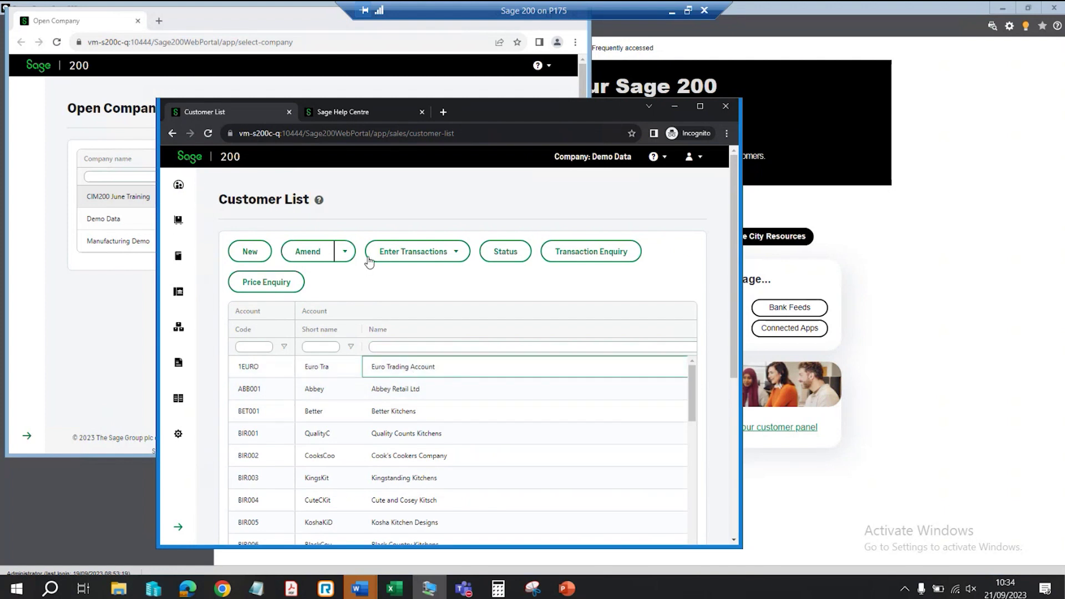
pyautogui.click(345, 253)
pyautogui.click(325, 274)
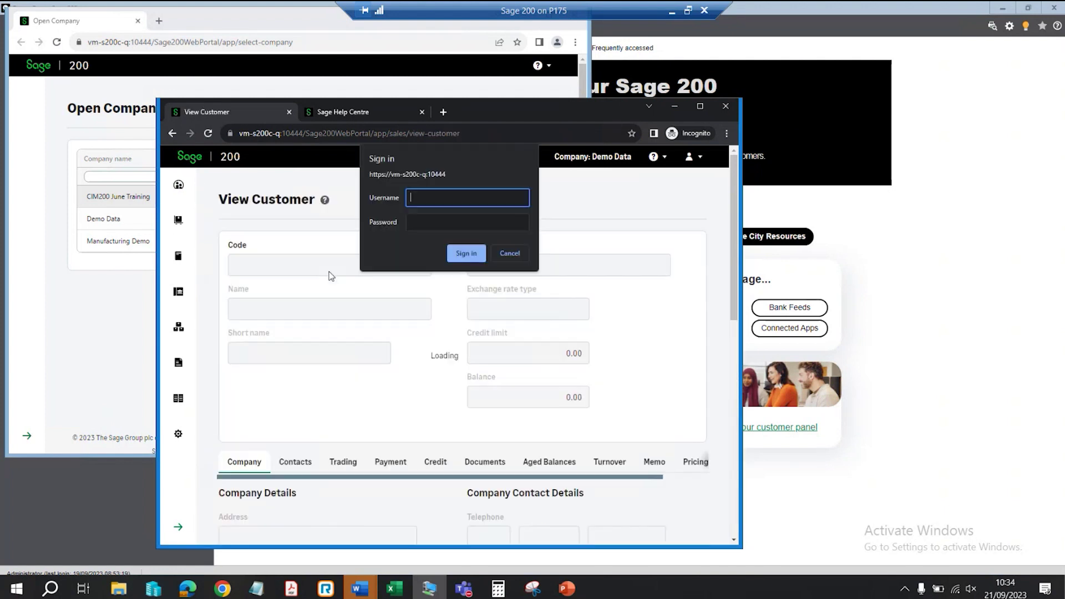
# - Sign in for the View Customer screen with the username Web and the account password
pyautogui.write('Web')
pyautogui.press('Tab')
pyautogui.write('******')
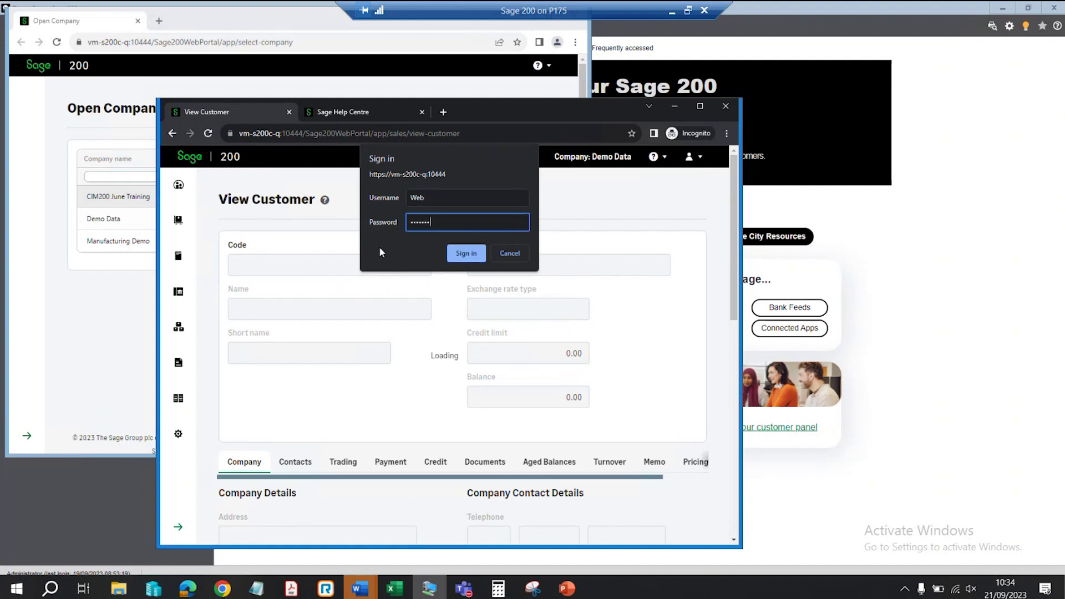
pyautogui.press('Return')
# - Load the customer BET001 Better Kitchens in the View Customer screen
pyautogui.click(423, 272)
pyautogui.click(423, 272)
pyautogui.click(352, 342)
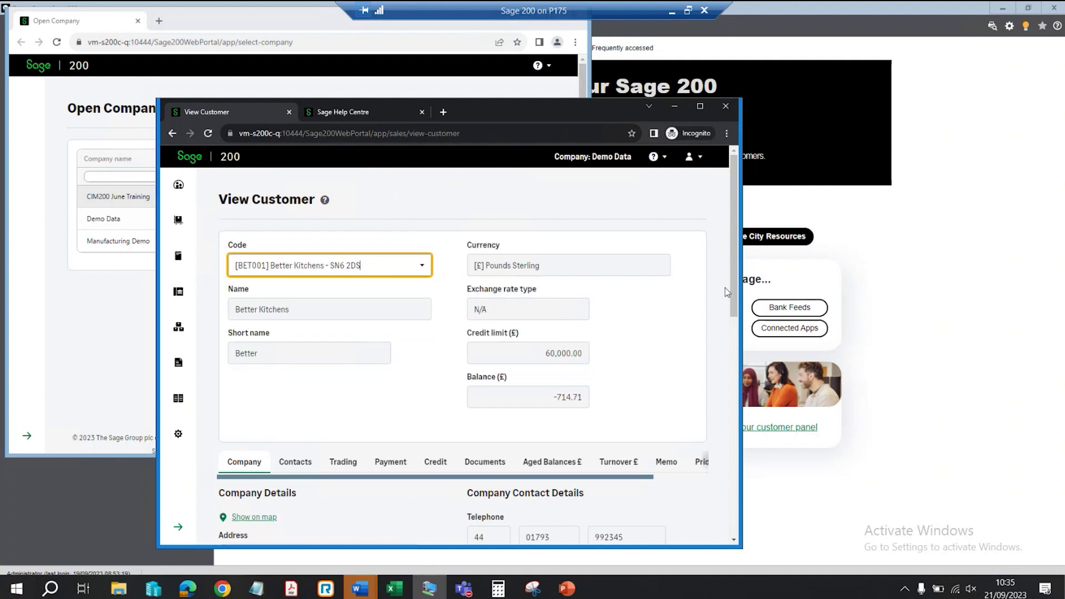
# - Examine the contacts, trading, documents, turnover and aged balances of Better Kitchens
pyautogui.moveTo(735, 281); pyautogui.dragTo(748, 363)
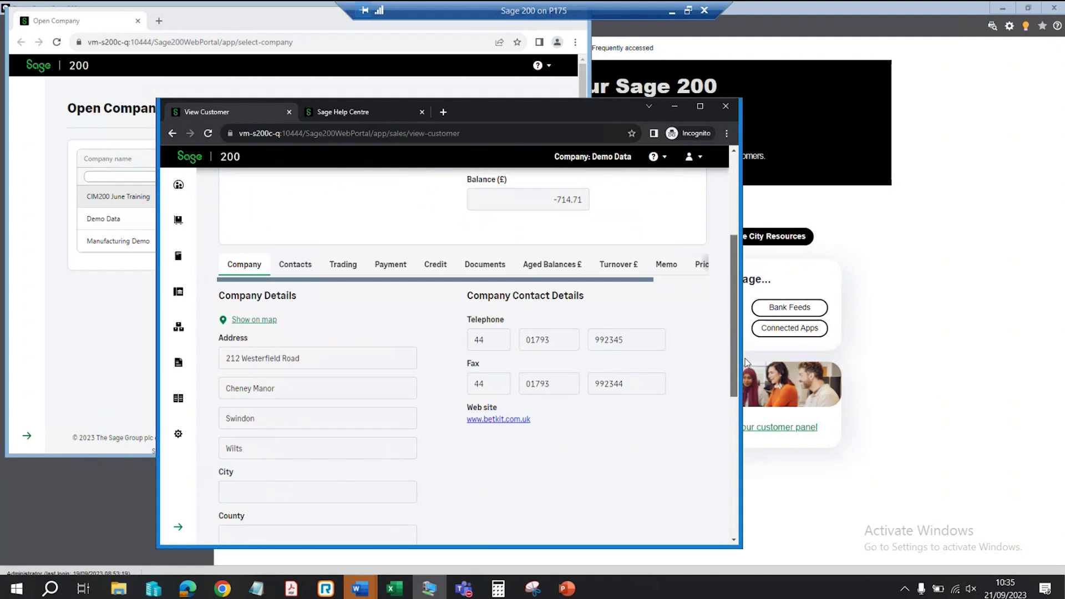
pyautogui.click(296, 266)
pyautogui.click(343, 266)
pyautogui.click(484, 267)
pyautogui.click(621, 267)
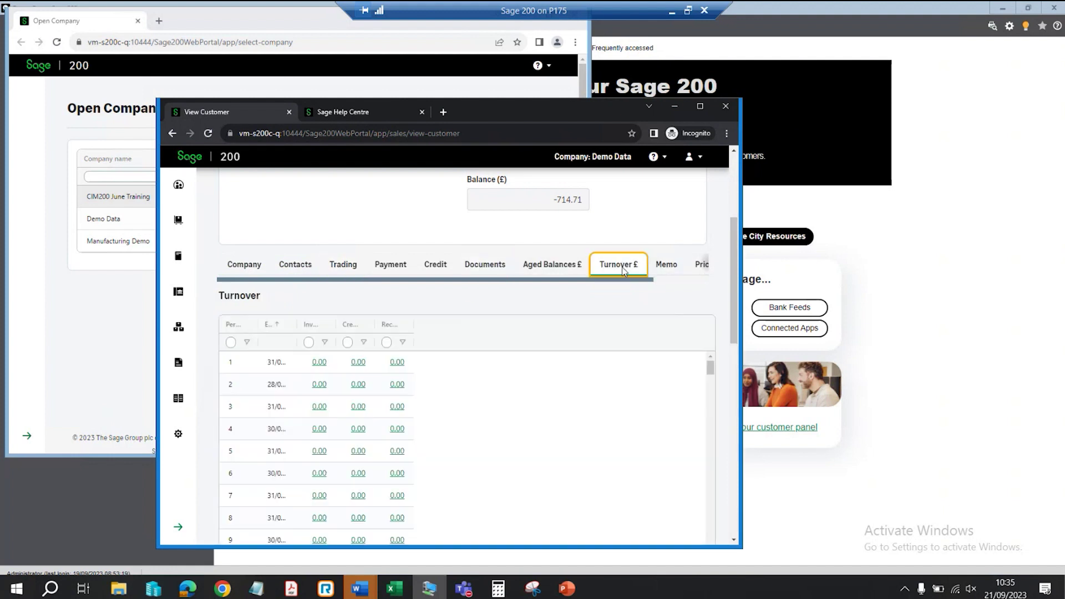
pyautogui.click(574, 267)
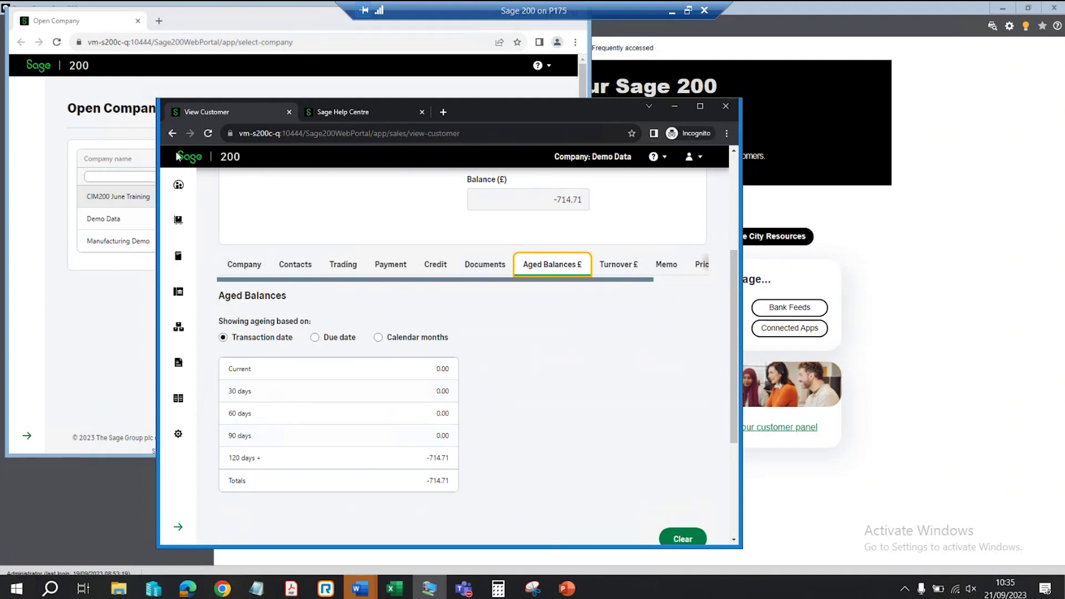
# - Open the transaction enquiry for Euro Trading Account from the Customer List and switch it to BIR001 Quality Counts Kitchens
pyautogui.click(178, 185)
pyautogui.click(219, 207)
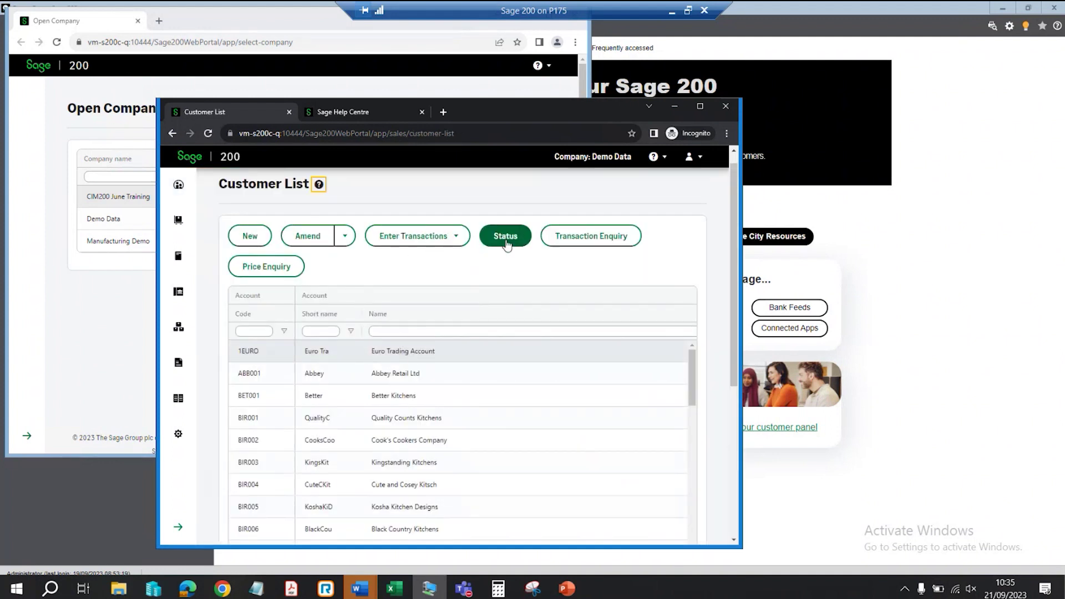
pyautogui.click(602, 244)
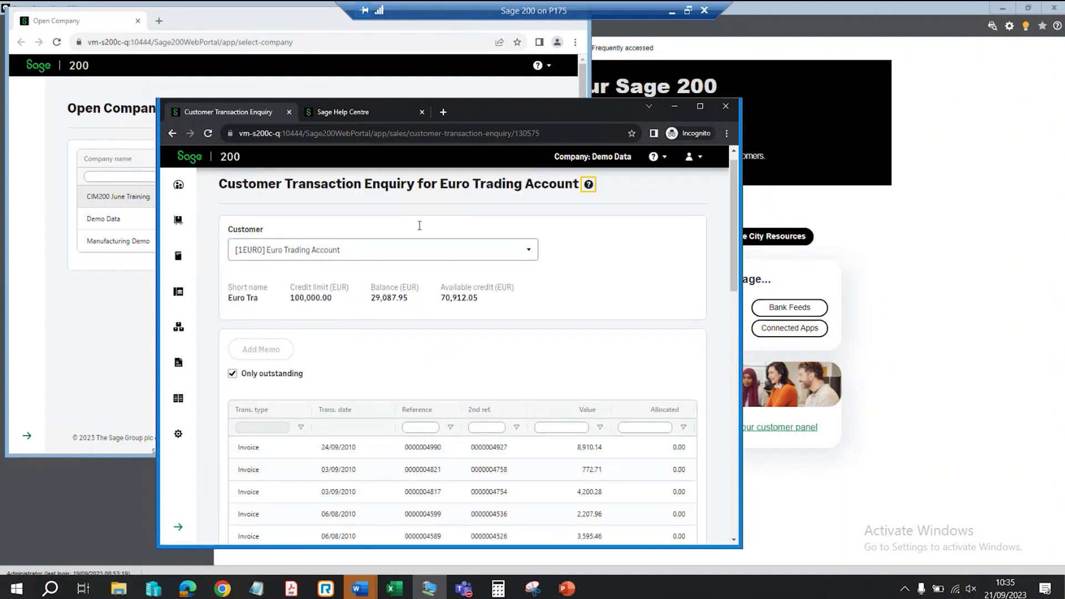
pyautogui.click(528, 256)
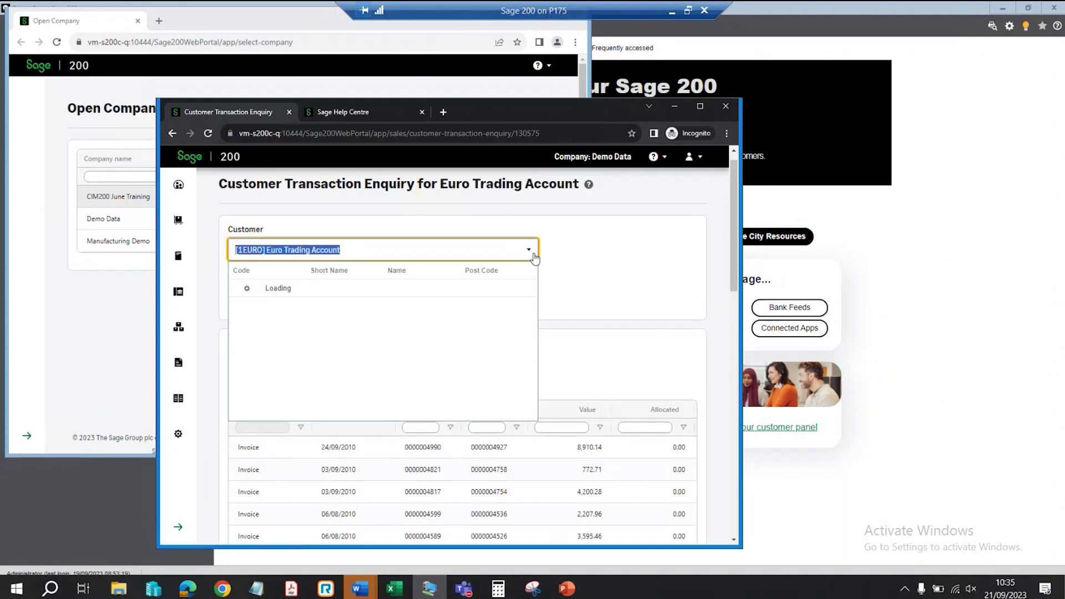
pyautogui.click(403, 352)
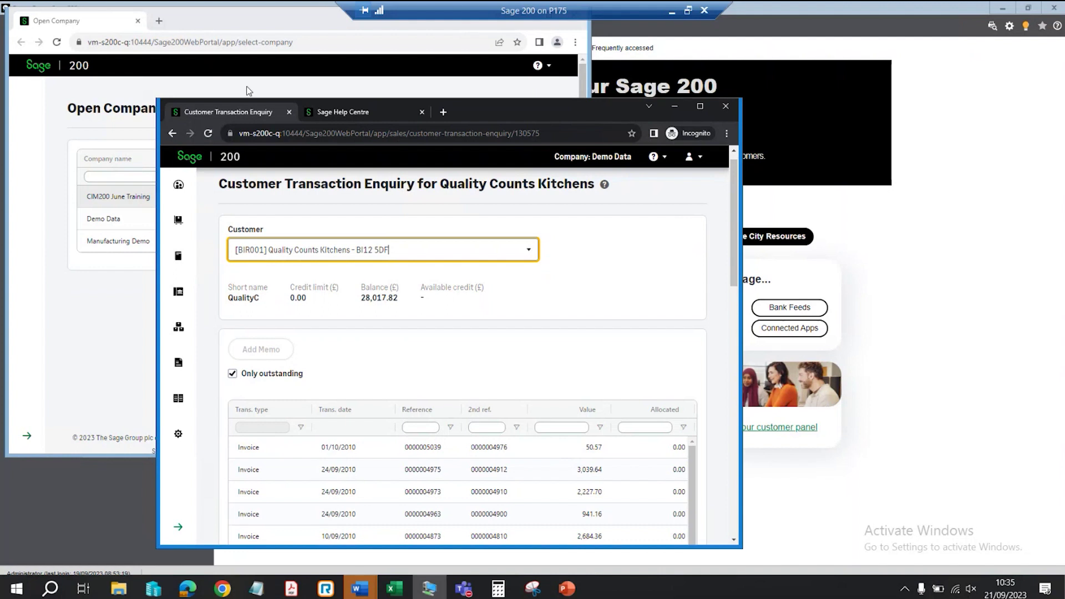
# - Open the Supplier List of the Purchase Ledger and start a purchase invoice for Atlas Ranges Ltd
pyautogui.click(179, 220)
pyautogui.click(234, 211)
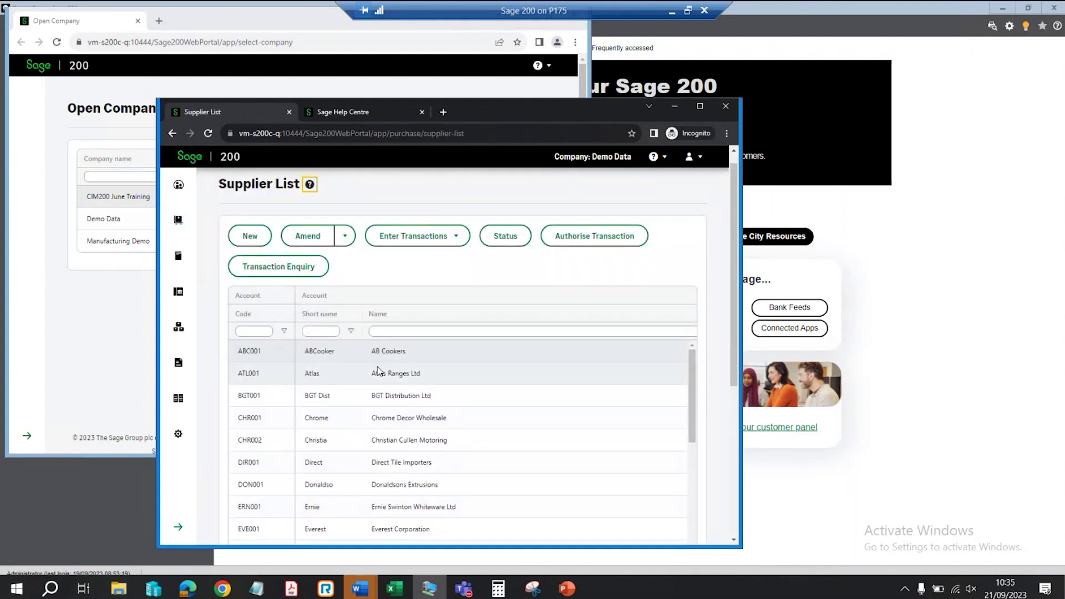
pyautogui.click(397, 377)
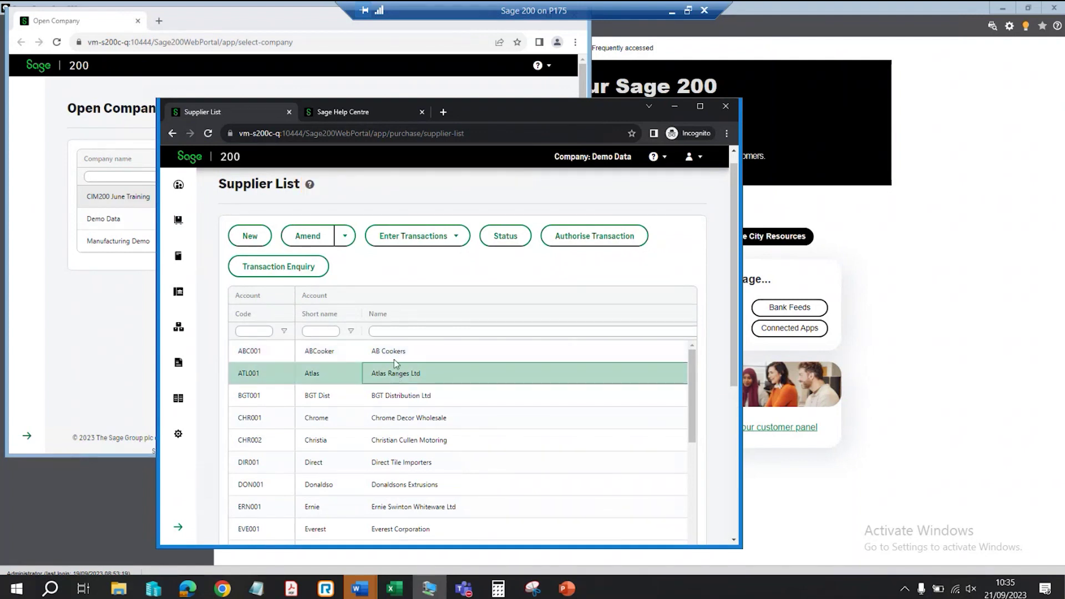
pyautogui.click(414, 244)
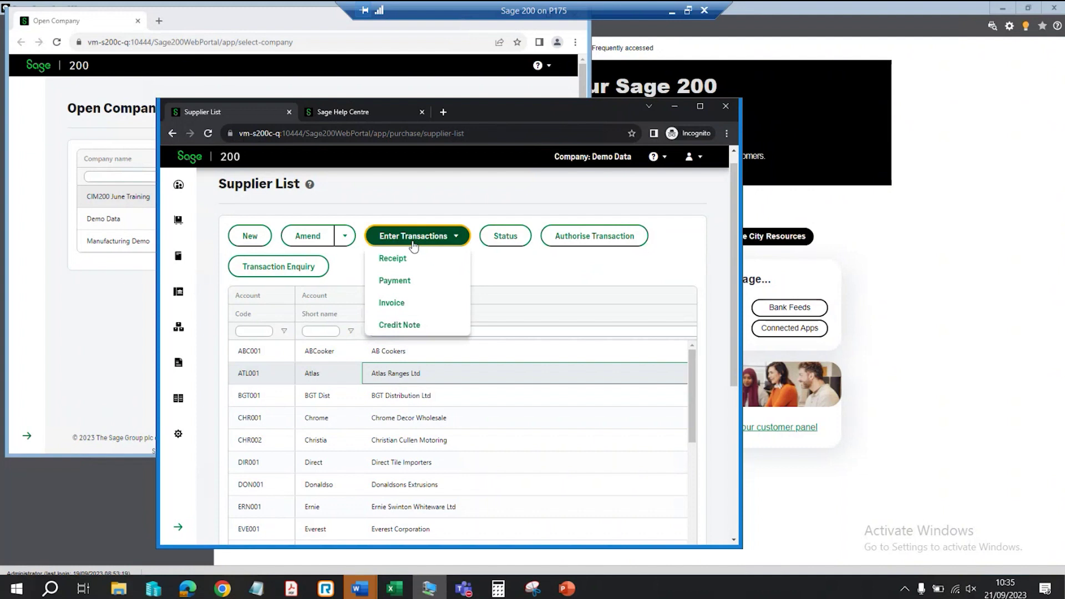
pyautogui.click(392, 303)
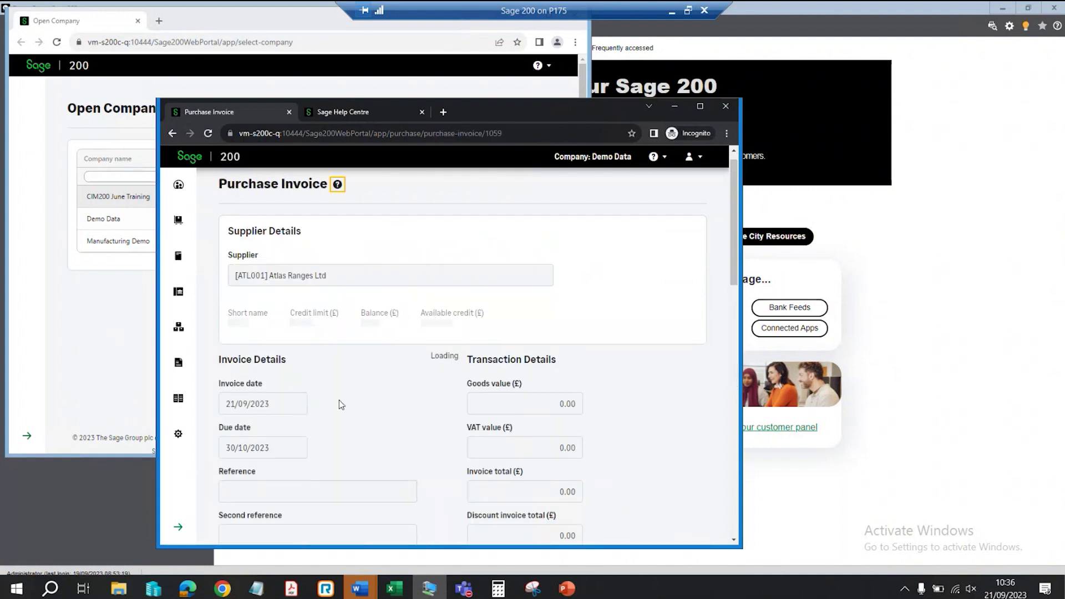
# - Set the purchase invoice's goods value to £1,000.00 and save the invoice
pyautogui.scroll(-2, 738, 263)
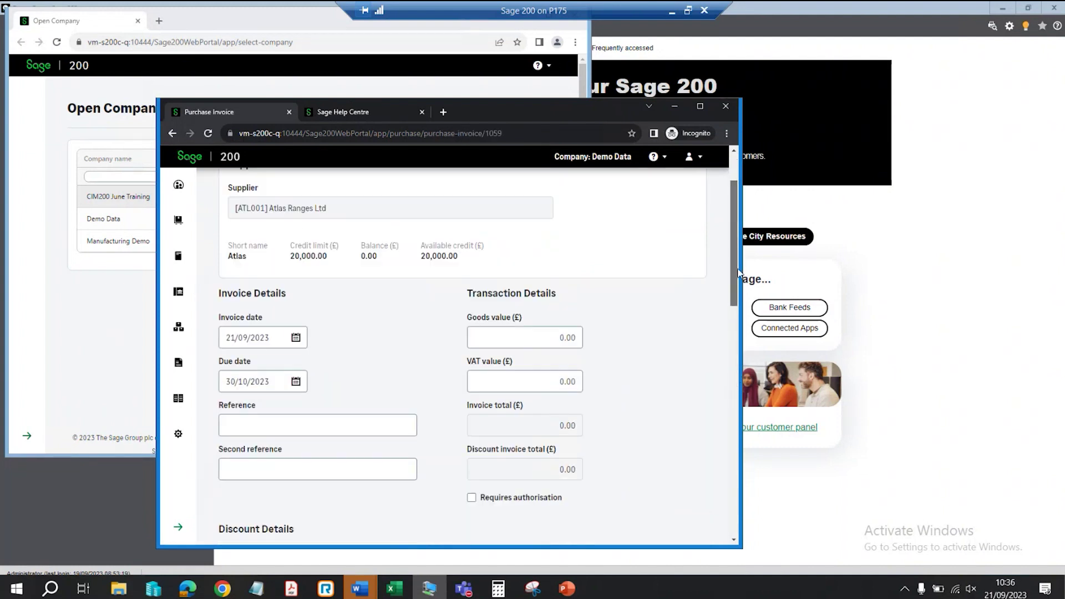
pyautogui.click(541, 324)
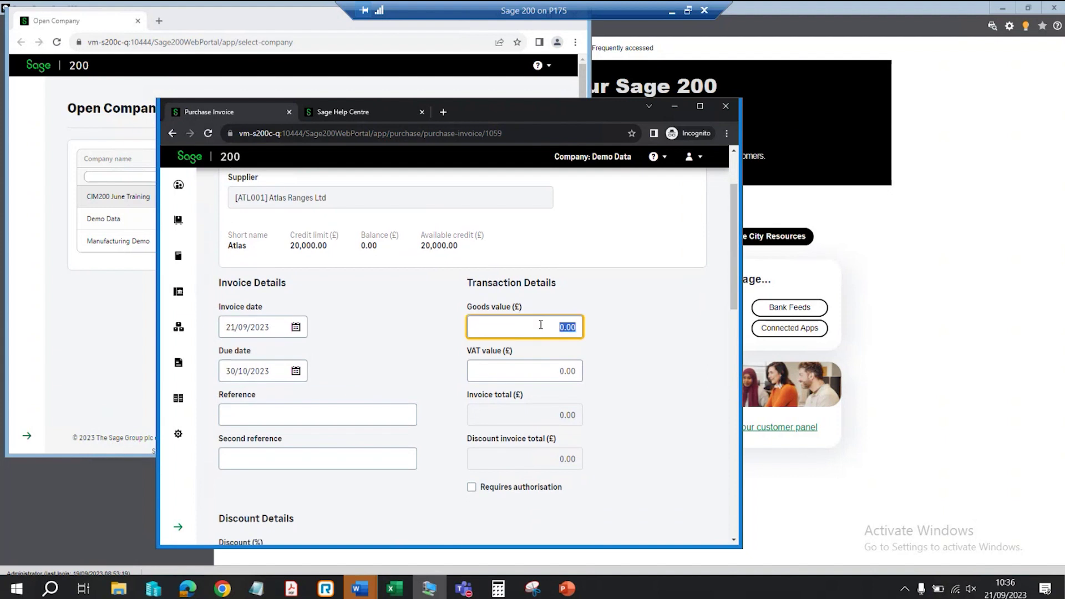
pyautogui.press('End')
pyautogui.write('100')
pyautogui.press('Tab')
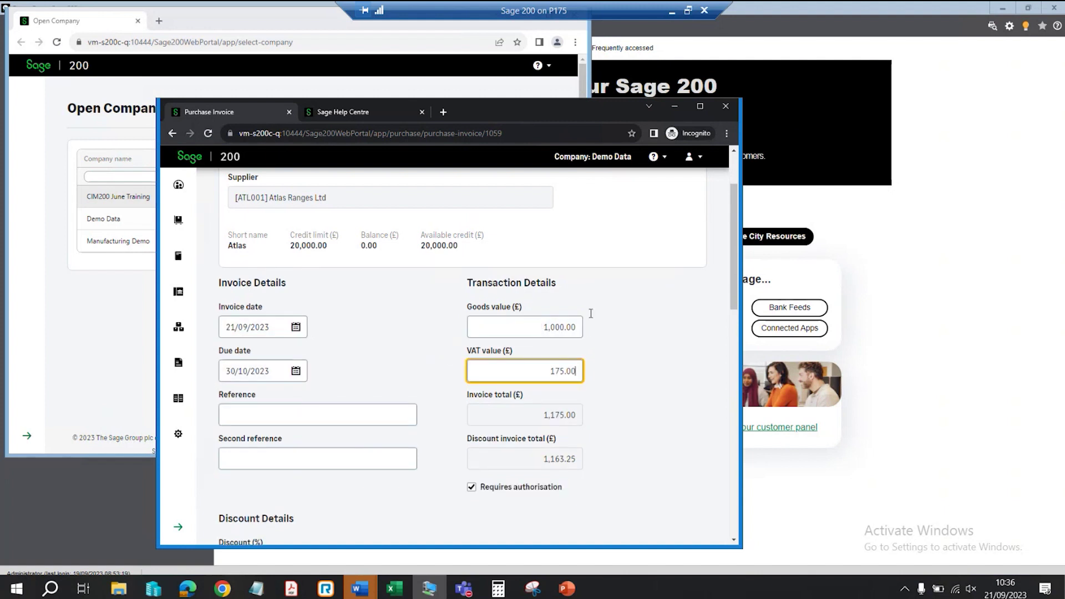
pyautogui.moveTo(738, 300); pyautogui.dragTo(744, 420)
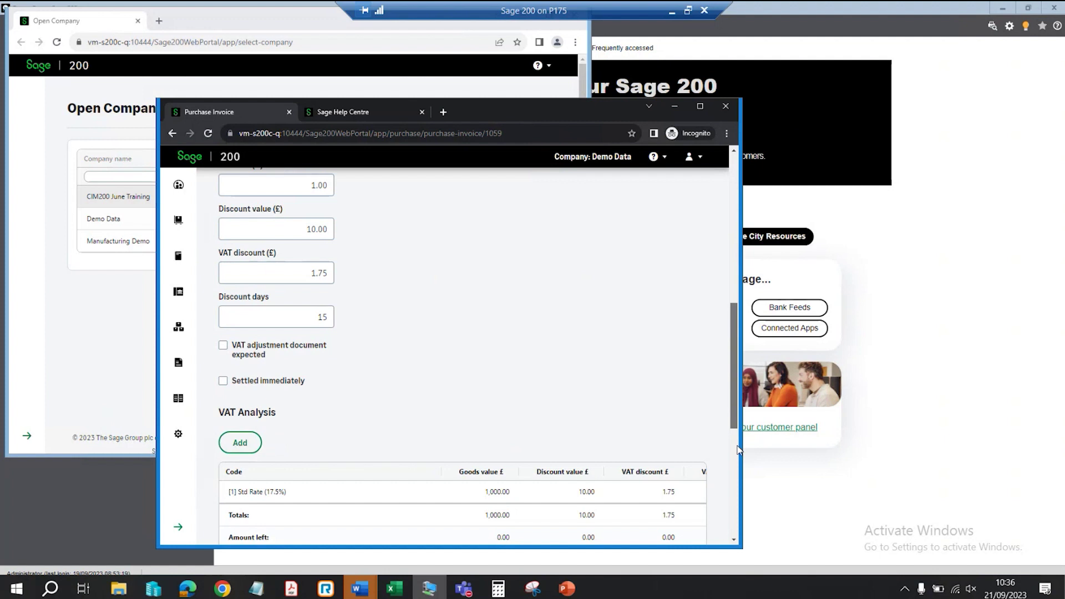
pyautogui.scroll(-6, 736, 445)
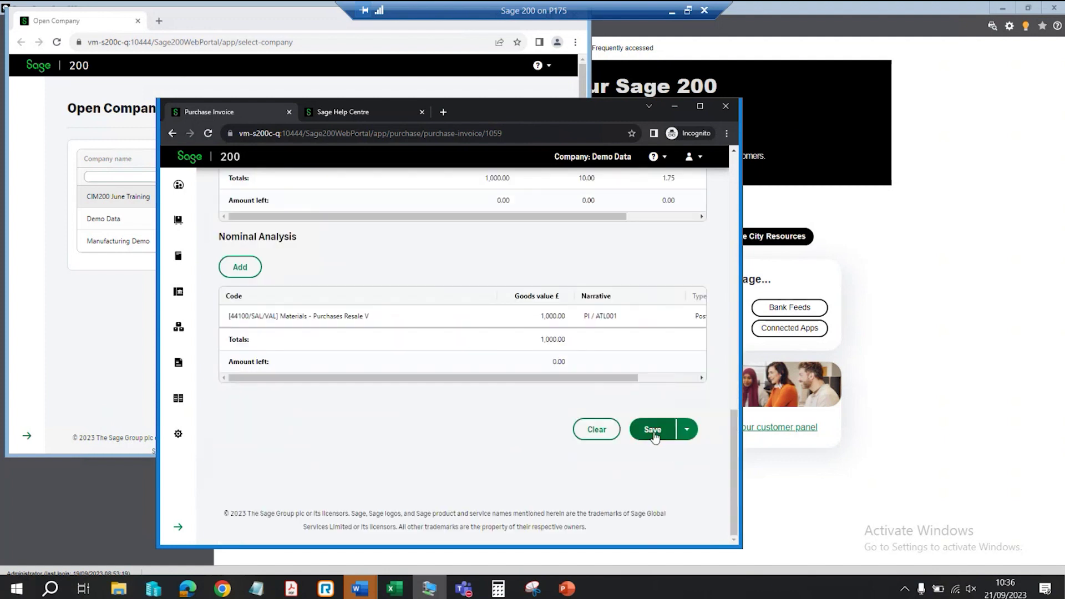
pyautogui.click(653, 429)
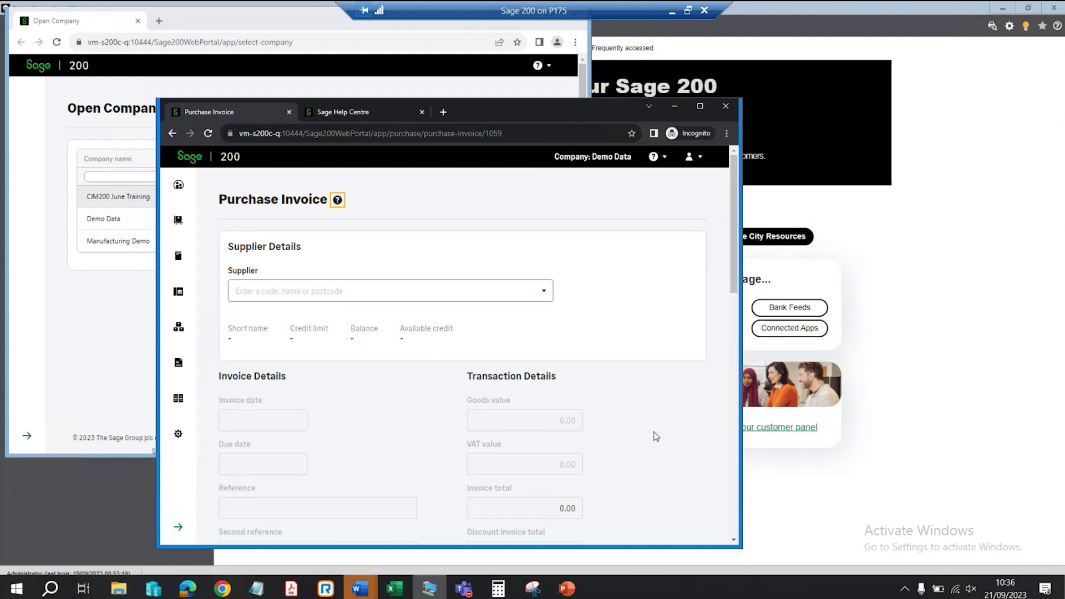
# - Open the transaction enquiry for Freehold Property from the Nominal List, switch it to 04200 Plant/Machinery - Depr. and examine its balances and associated entries
pyautogui.click(185, 262)
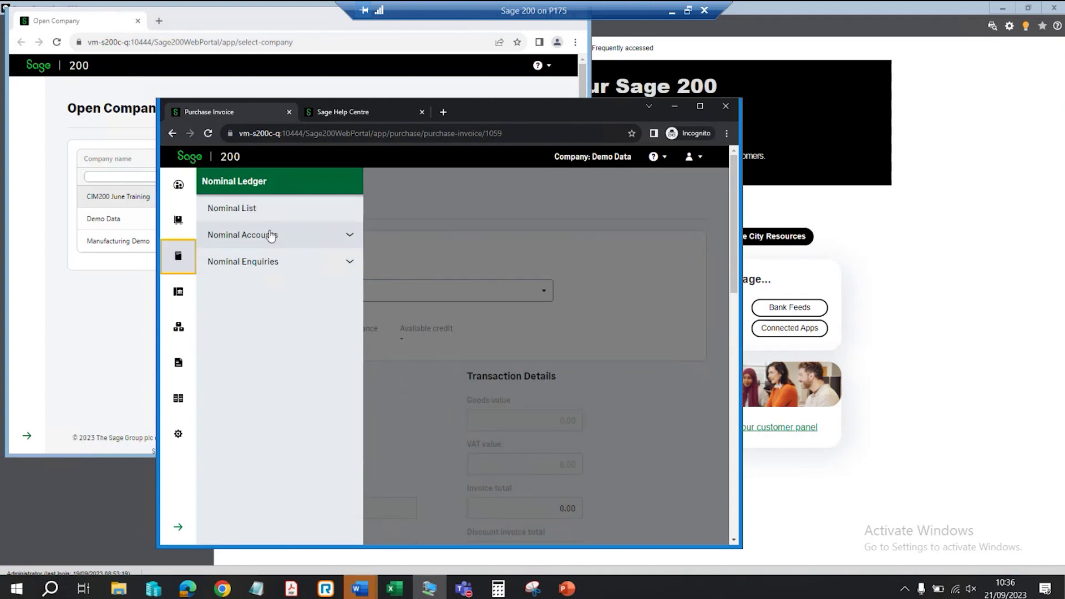
pyautogui.click(247, 215)
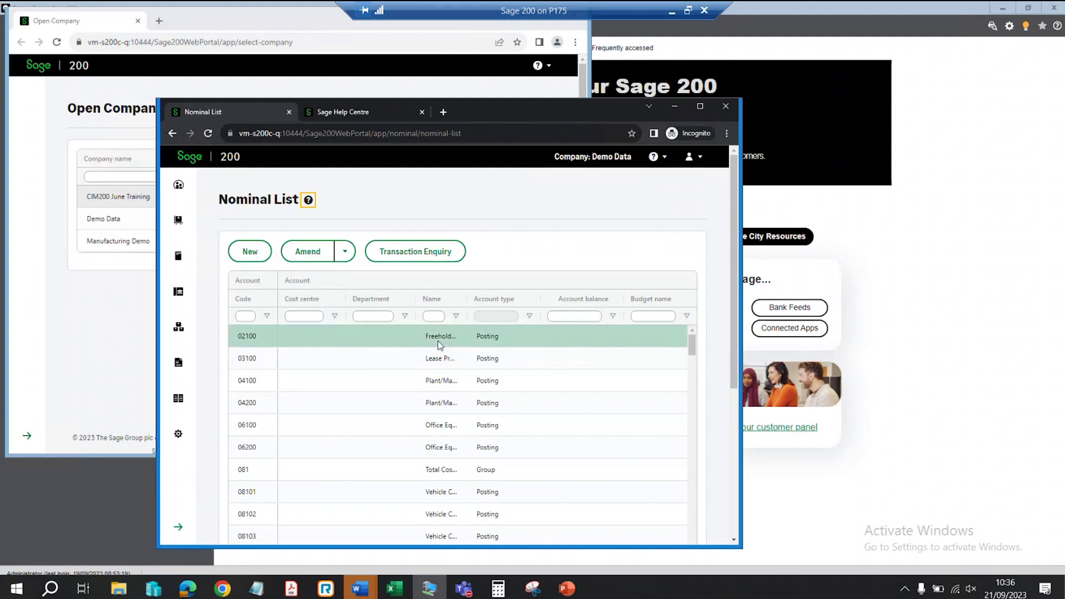
pyautogui.click(429, 254)
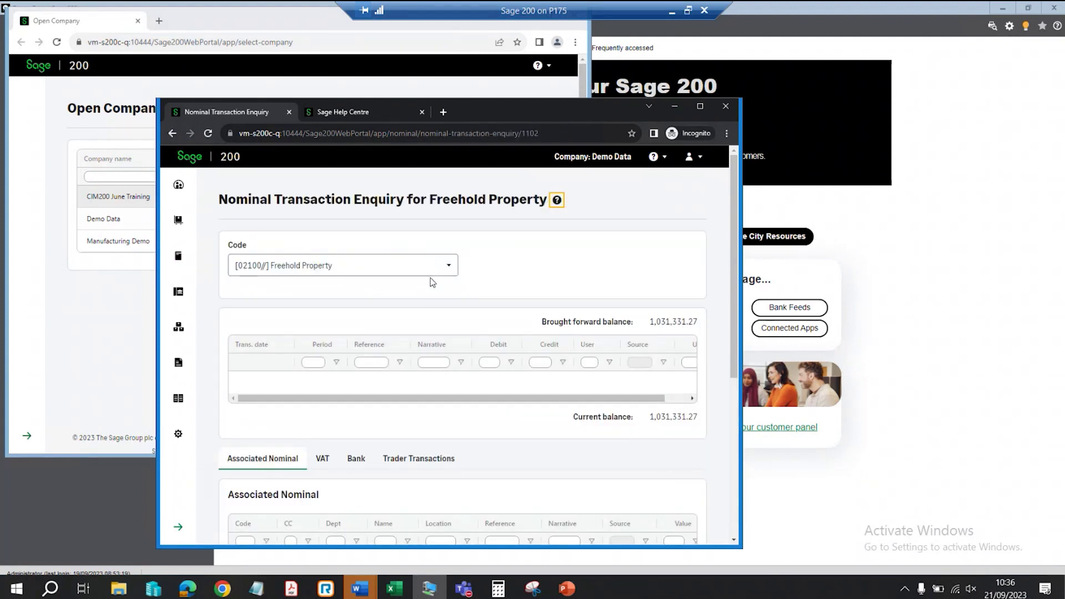
pyautogui.click(447, 274)
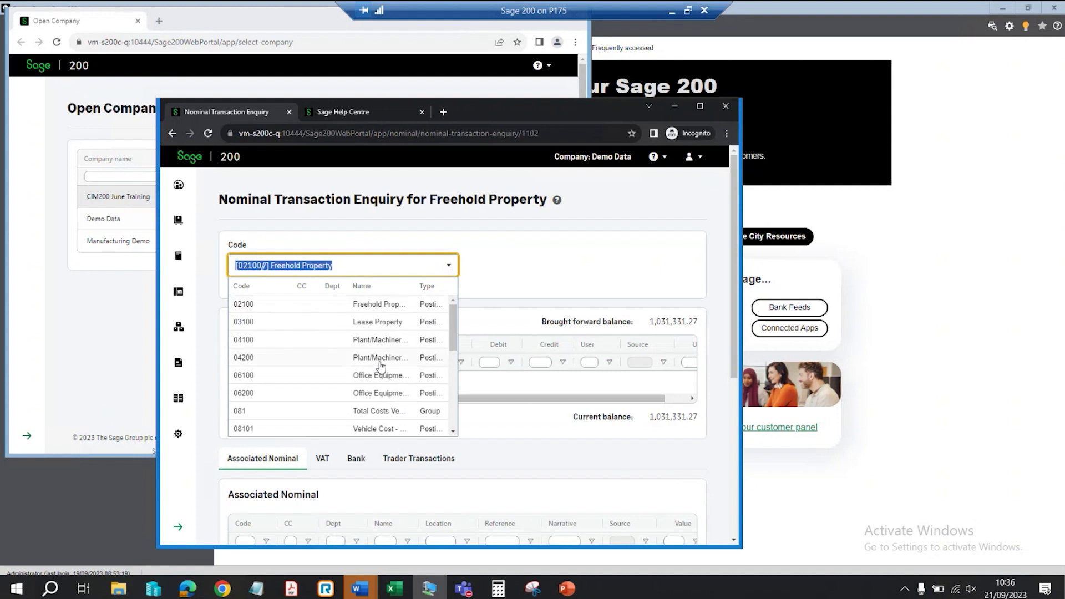
pyautogui.click(381, 365)
pyautogui.moveTo(735, 264); pyautogui.dragTo(734, 337)
pyautogui.moveTo(651, 295); pyautogui.dragTo(735, 347)
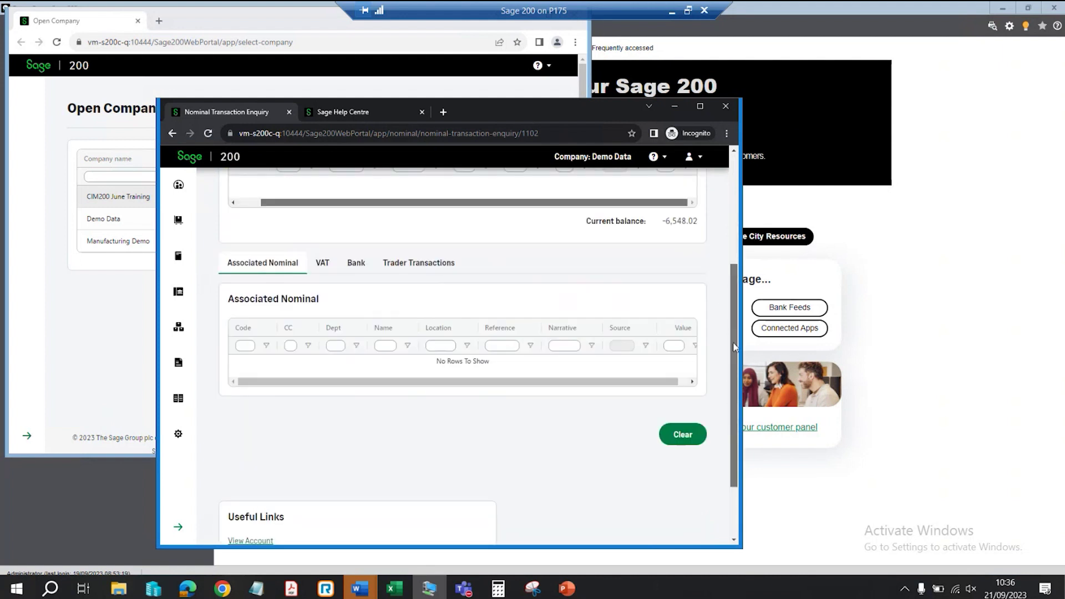
pyautogui.scroll(-3, 734, 366)
pyautogui.scroll(6, 733, 383)
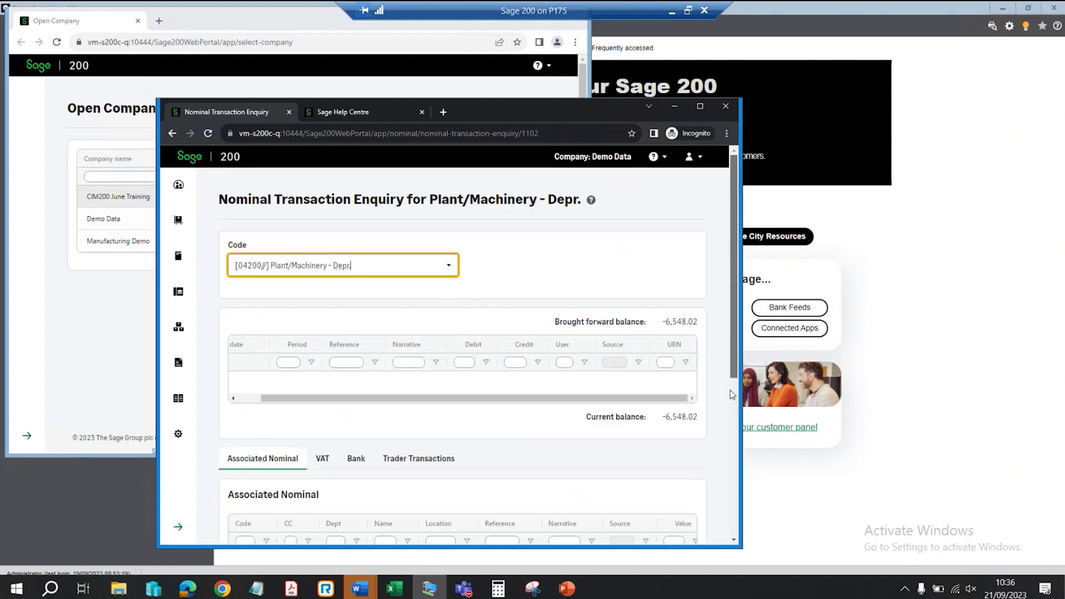
pyautogui.scroll(-5, 732, 394)
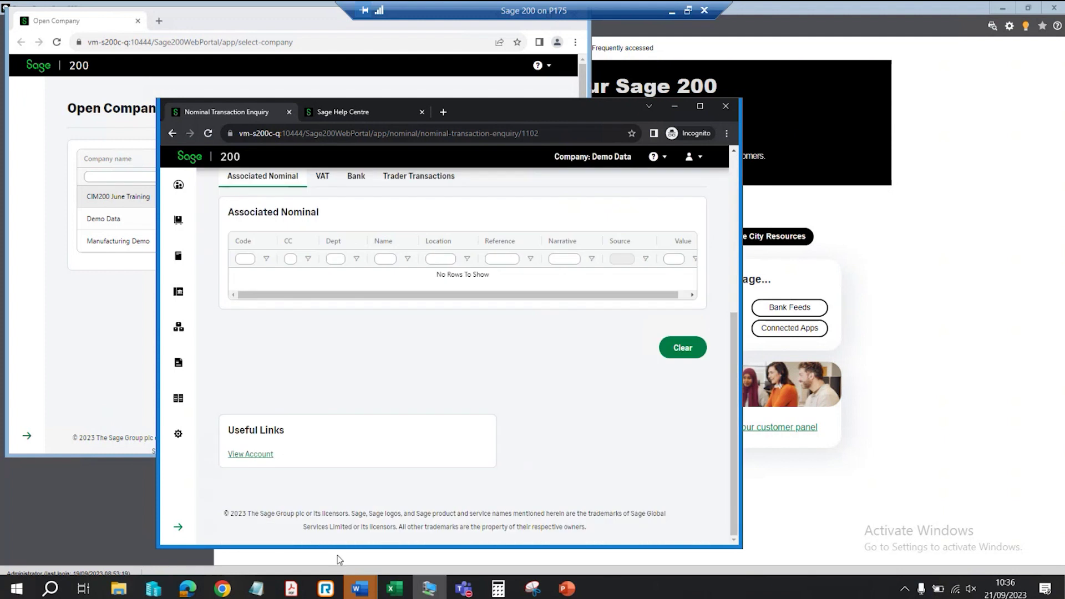
# - View the Plant/Machinery - Depr. nominal account and examine its analysis codes and its budgets for this year and future years
pyautogui.click(250, 454)
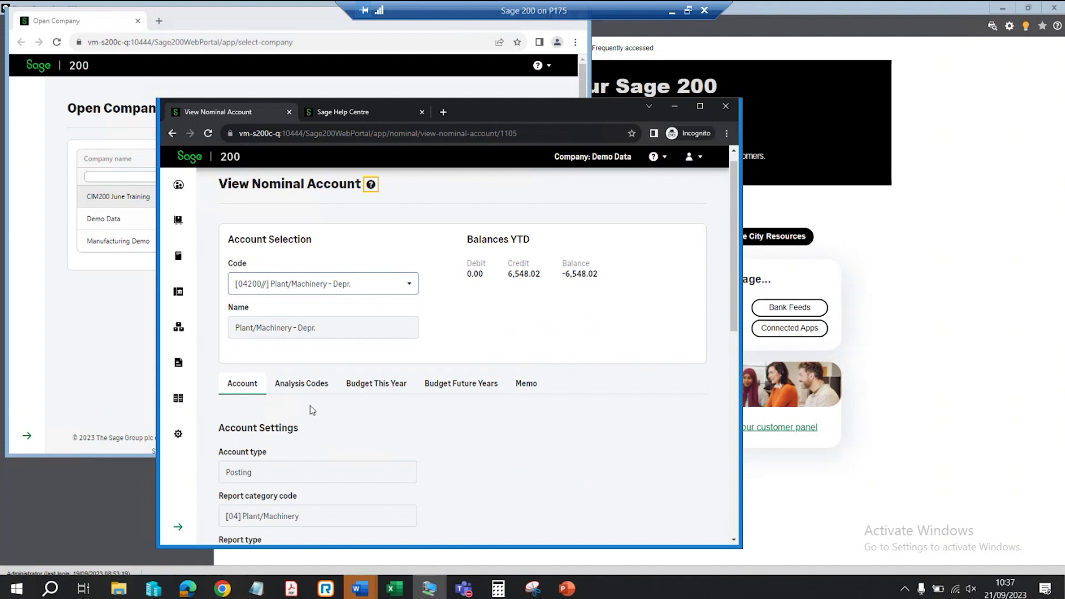
pyautogui.click(304, 384)
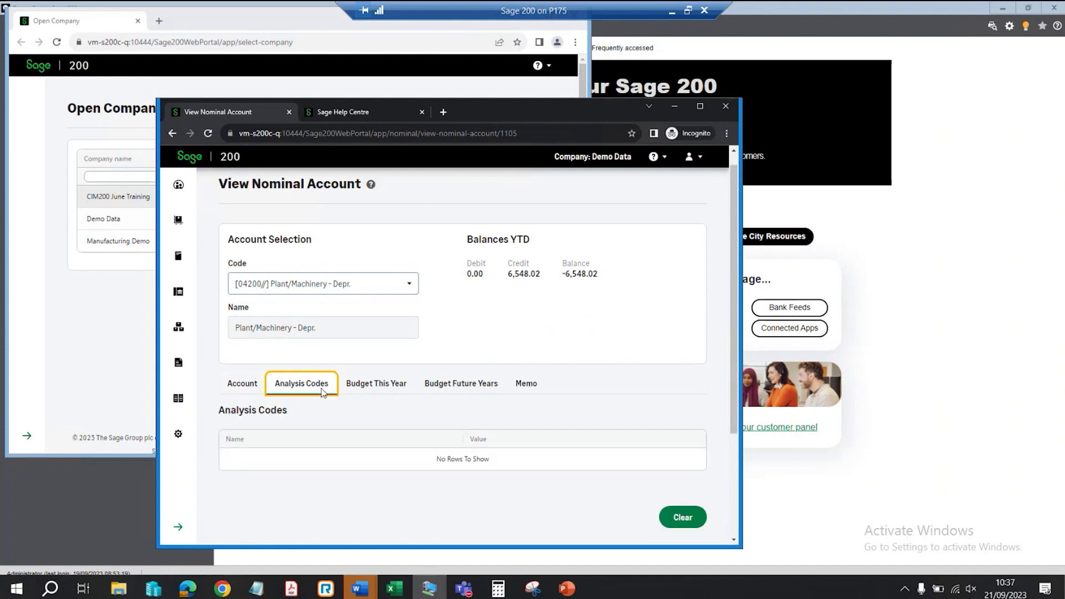
pyautogui.click(377, 388)
pyautogui.click(441, 382)
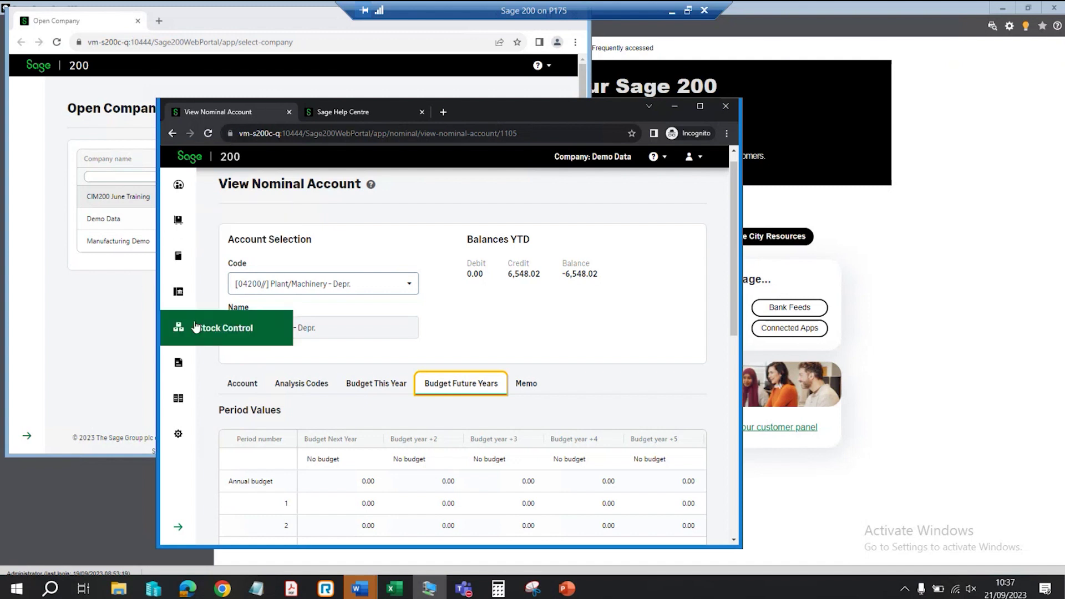
# - Open the transaction enquiry from the Cash Book's Bank Account List and examine the transactions of the Main Bank Account
pyautogui.click(177, 290)
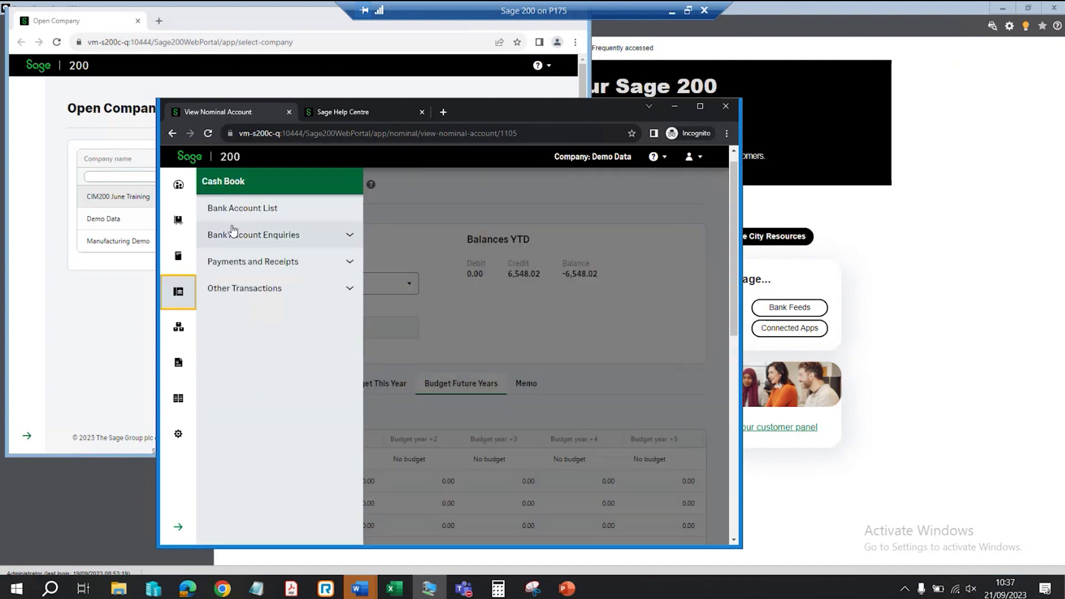
pyautogui.click(247, 209)
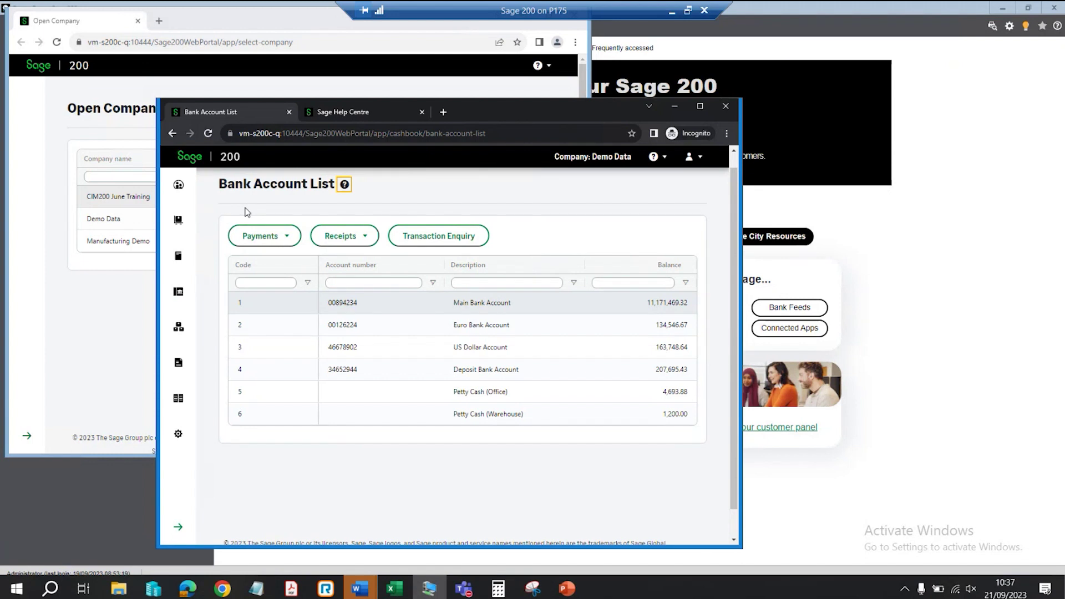
pyautogui.click(494, 308)
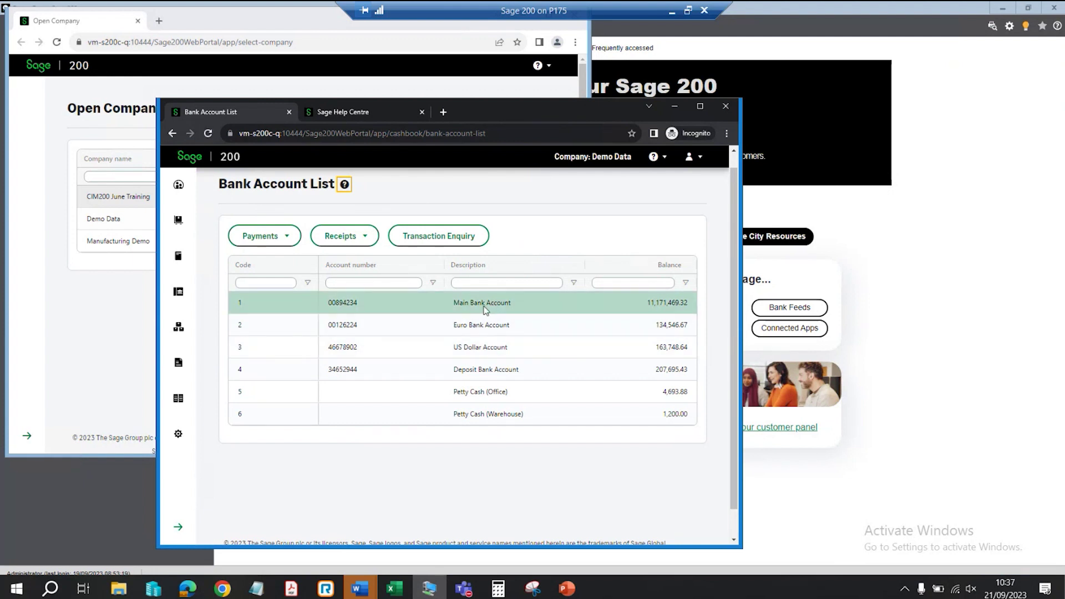
pyautogui.click(487, 309)
pyautogui.click(431, 237)
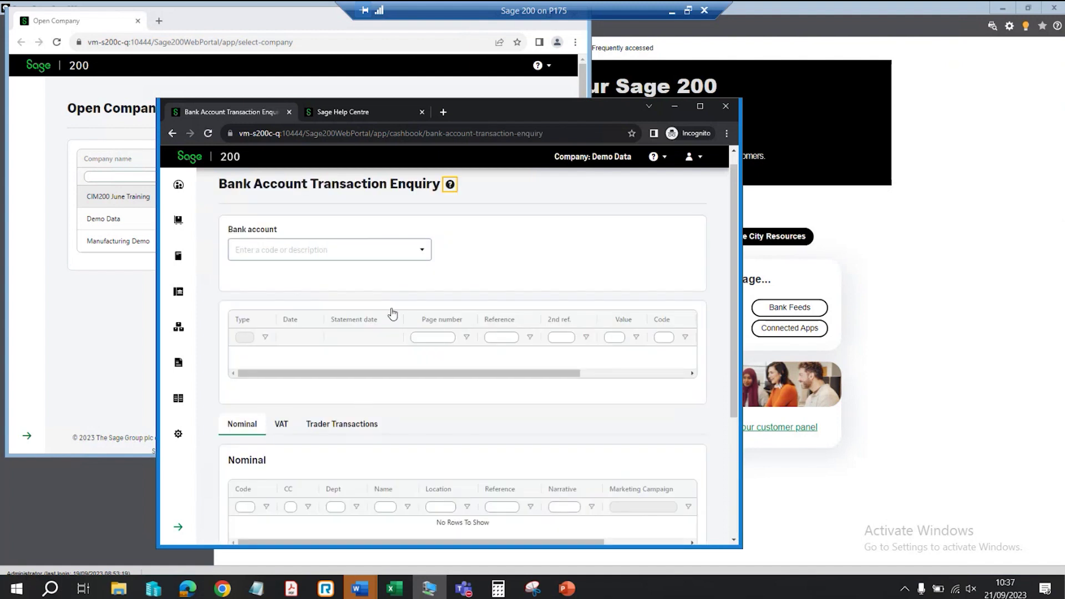
pyautogui.click(422, 251)
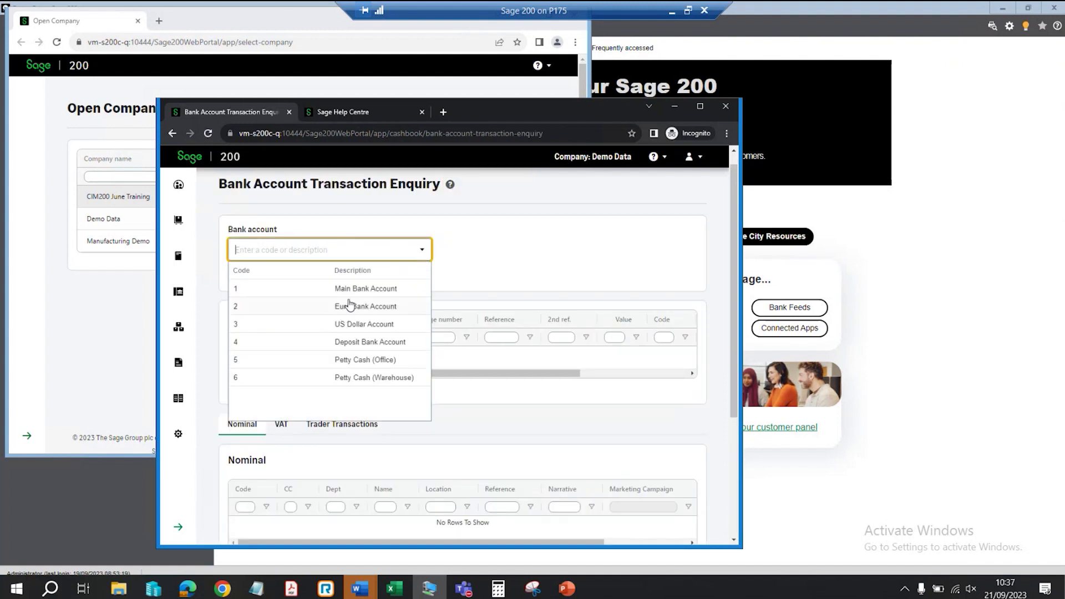
pyautogui.click(350, 288)
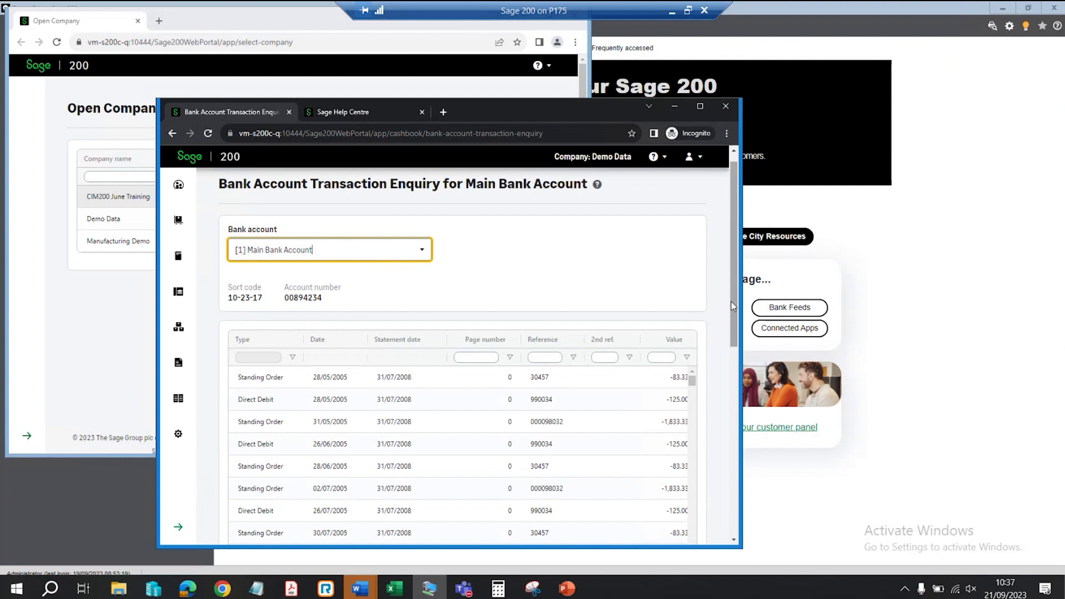
pyautogui.moveTo(731, 305); pyautogui.dragTo(738, 402)
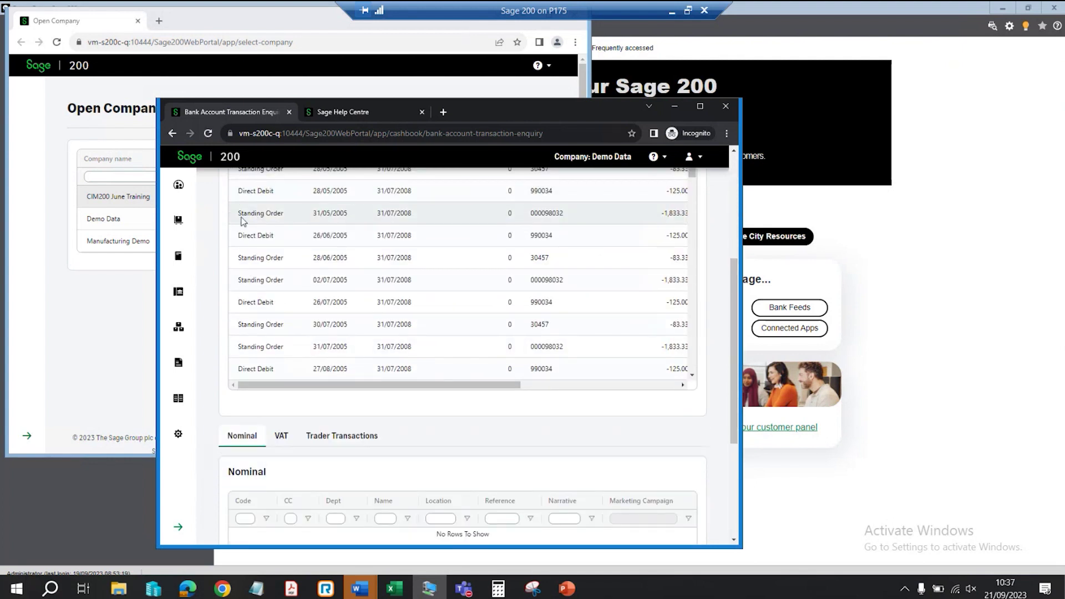
# - Start a transfer of stock item ABBuiltIn/15/0/2 from the Stock List, moving it from WAREHOUSE bin 12 to Newcastle bin 7
pyautogui.click(179, 329)
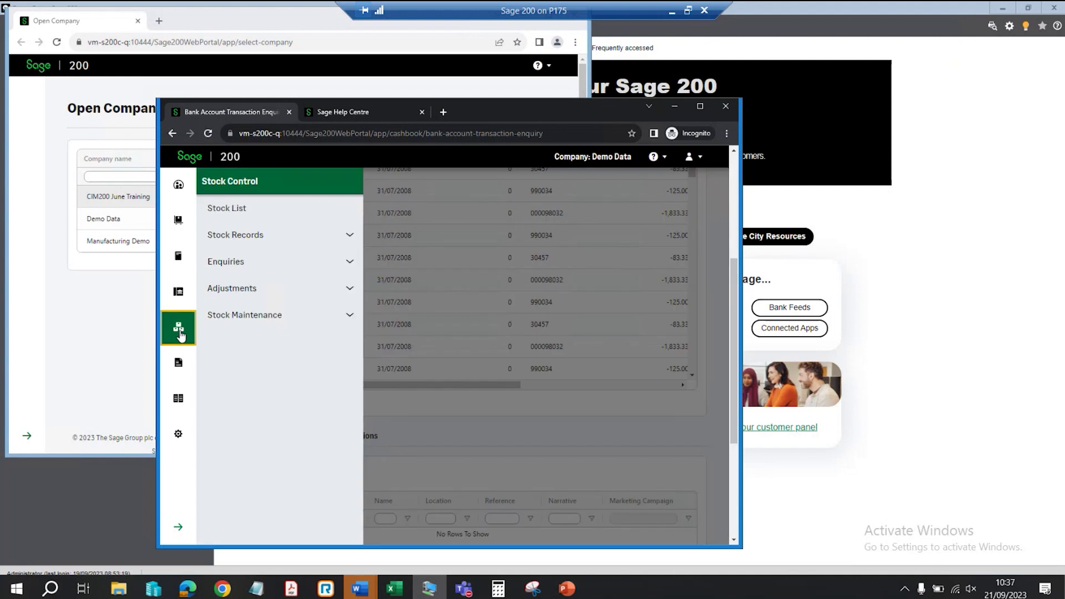
pyautogui.click(225, 218)
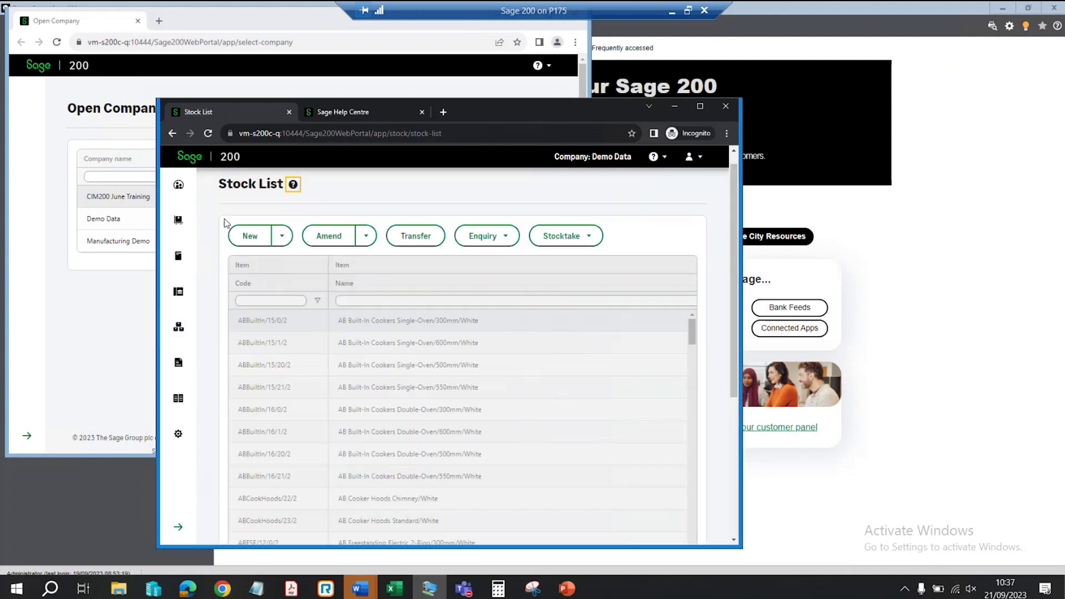
pyautogui.click(416, 236)
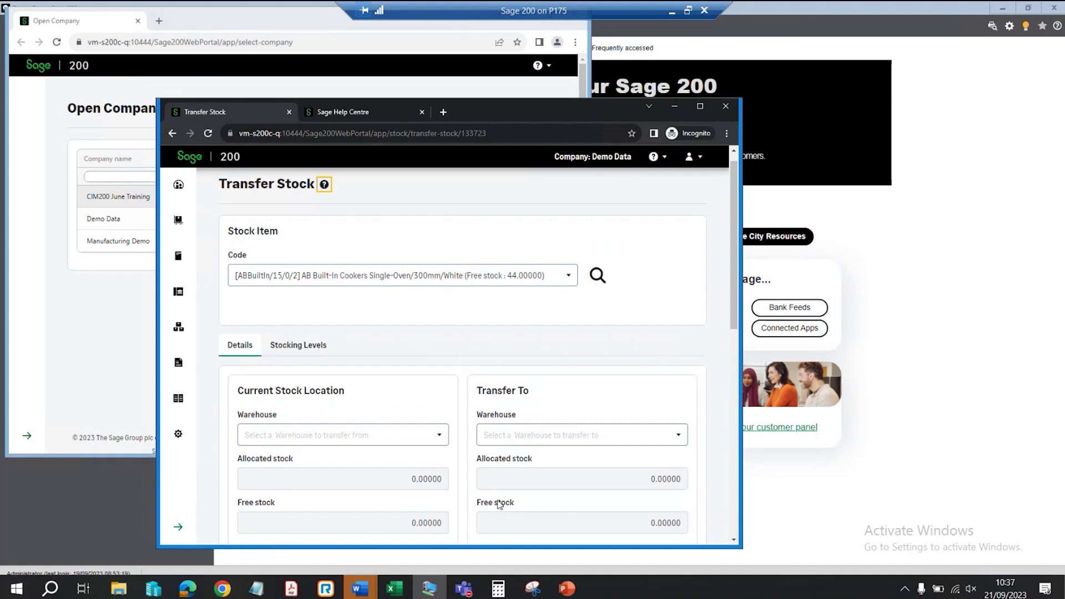
pyautogui.click(442, 441)
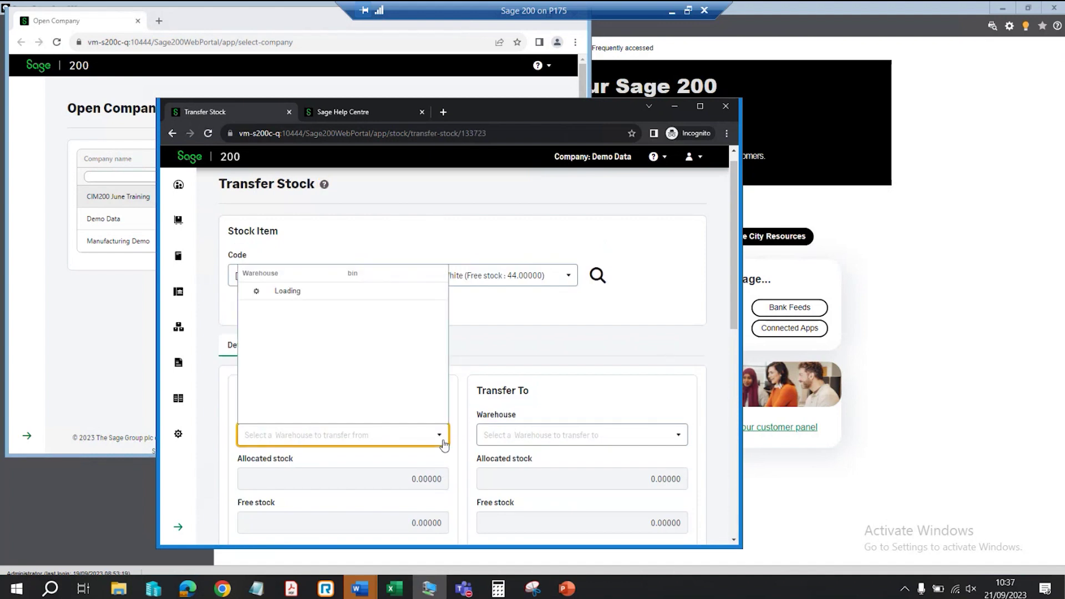
pyautogui.click(283, 310)
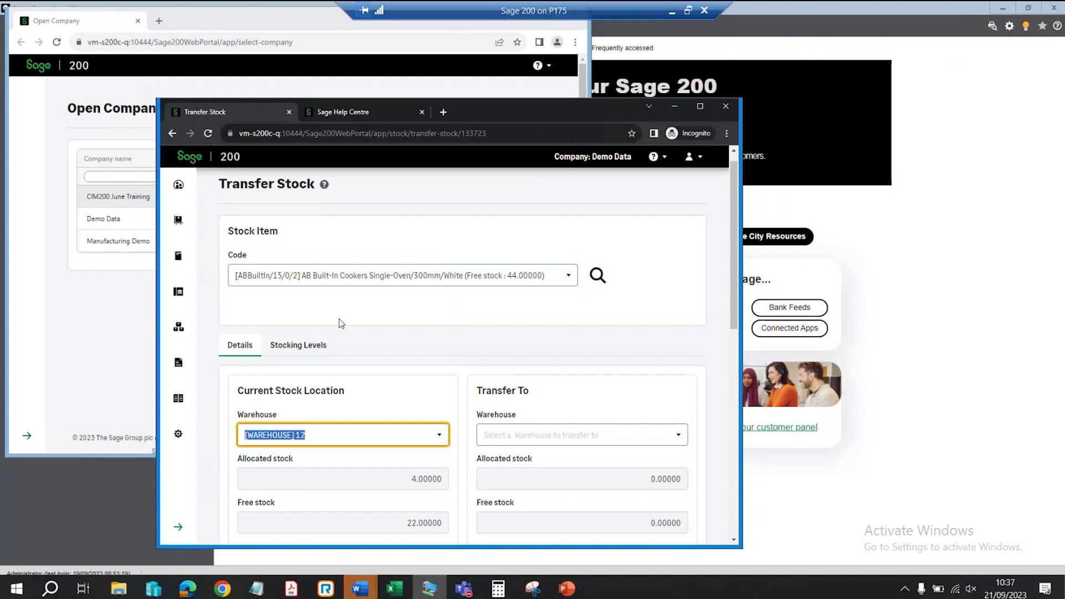
pyautogui.click(678, 436)
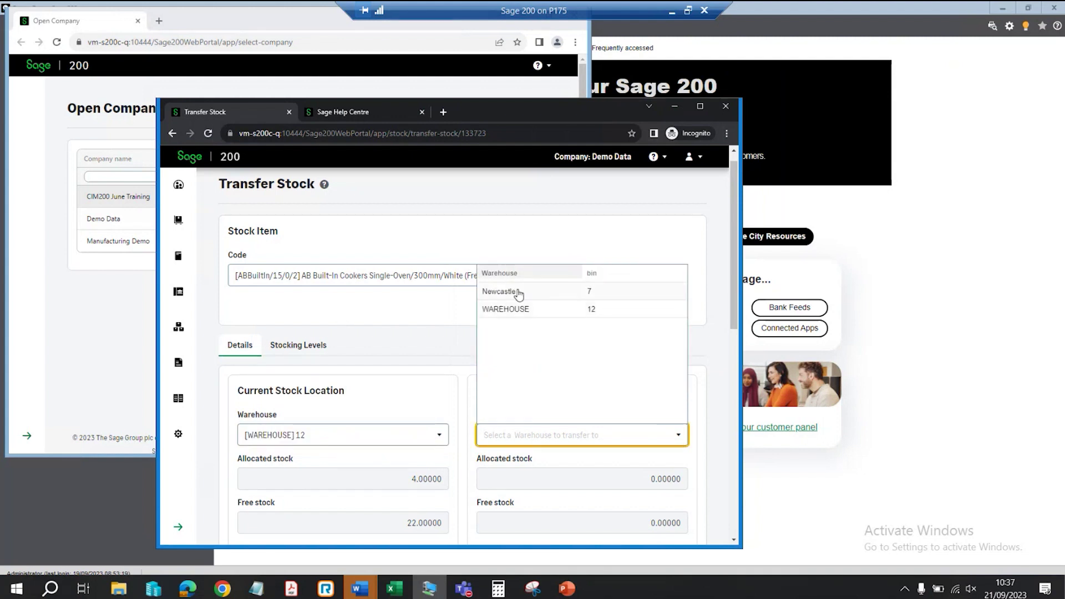
pyautogui.click(516, 292)
# - Set the stock transfer's quantity to 1 and read the warning on the quantity
pyautogui.scroll(-3, 710, 280)
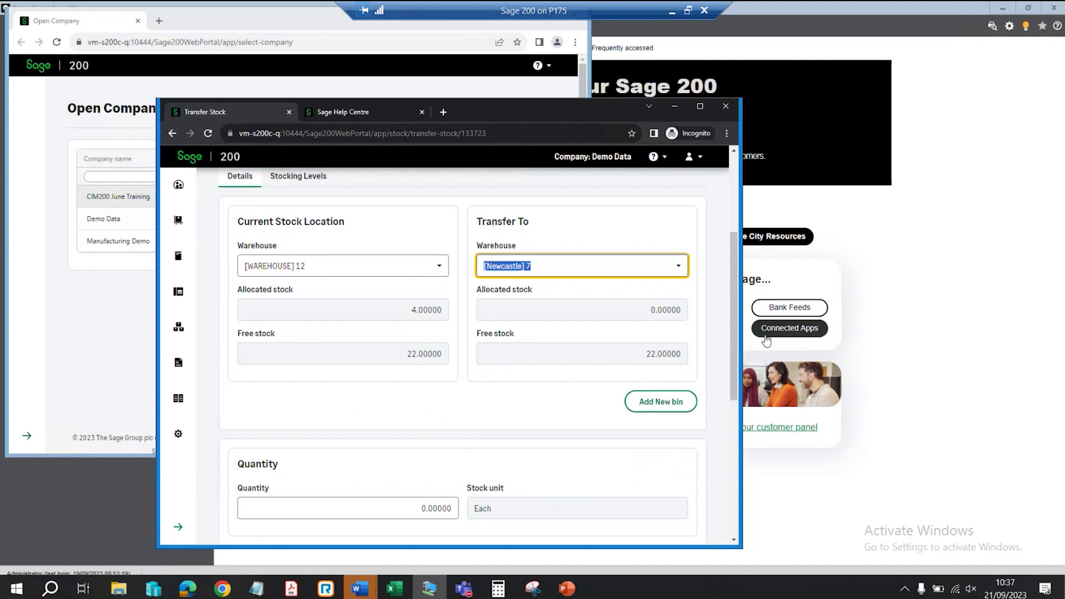
pyautogui.scroll(-4, 736, 323)
pyautogui.click(363, 295)
pyautogui.write('1')
pyautogui.press('Tab')
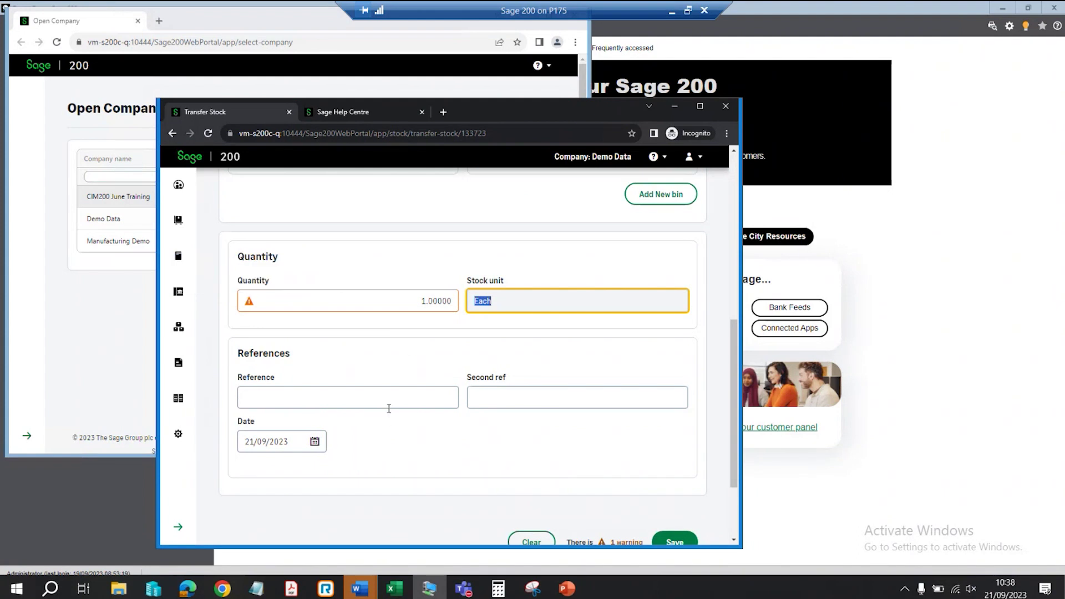
pyautogui.moveTo(251, 302)
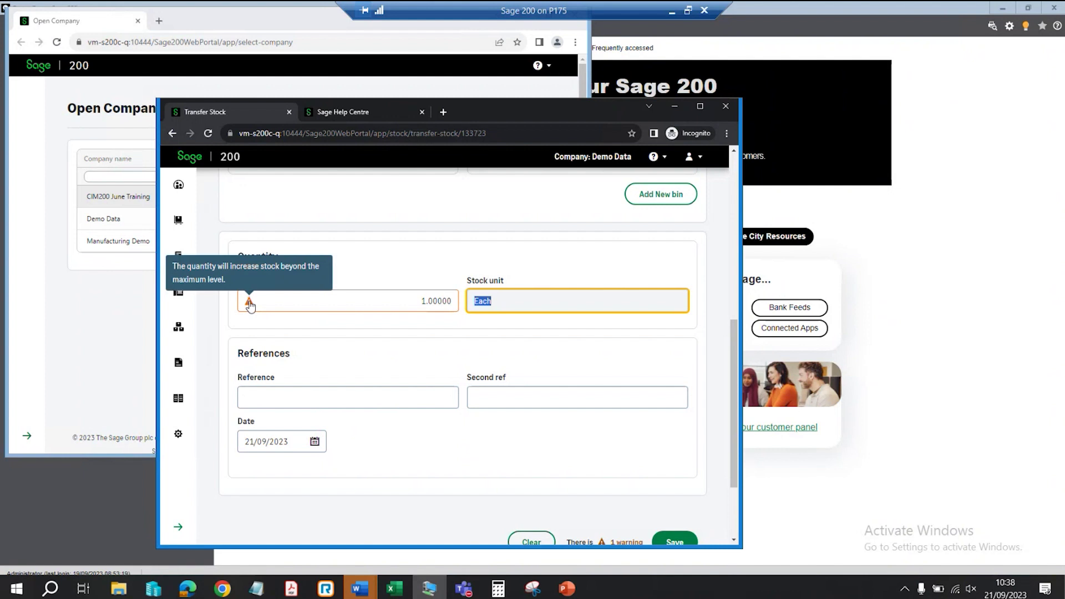
# - Enter a reference and the second reference Webinar for the stock transfer, and save it
pyautogui.click(344, 398)
pyautogui.write('Tra')
pyautogui.press('Tab')
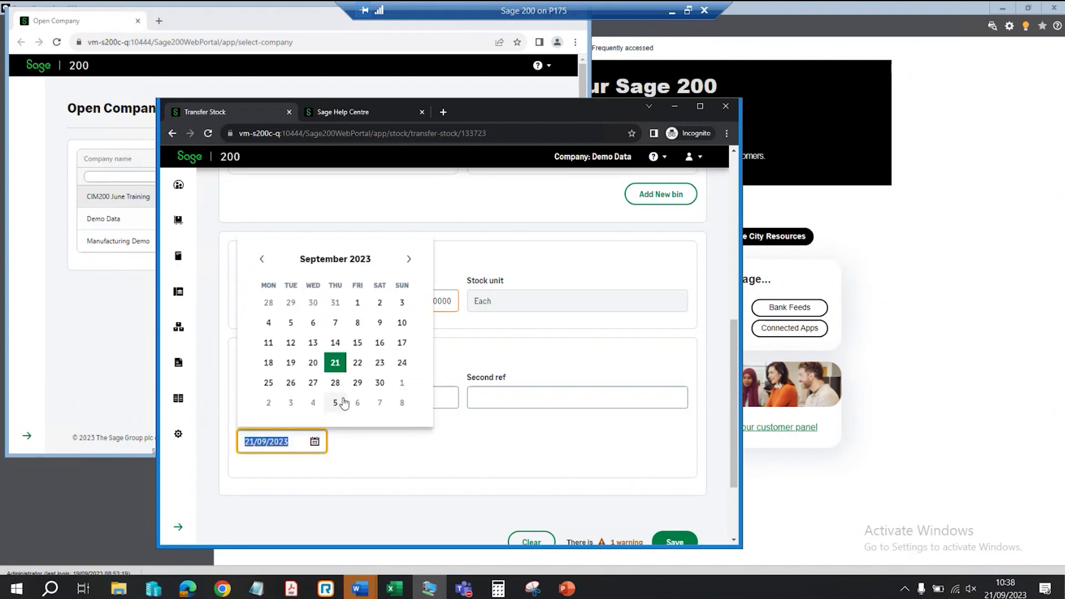
pyautogui.click(502, 399)
pyautogui.write('Webinar')
pyautogui.click(678, 541)
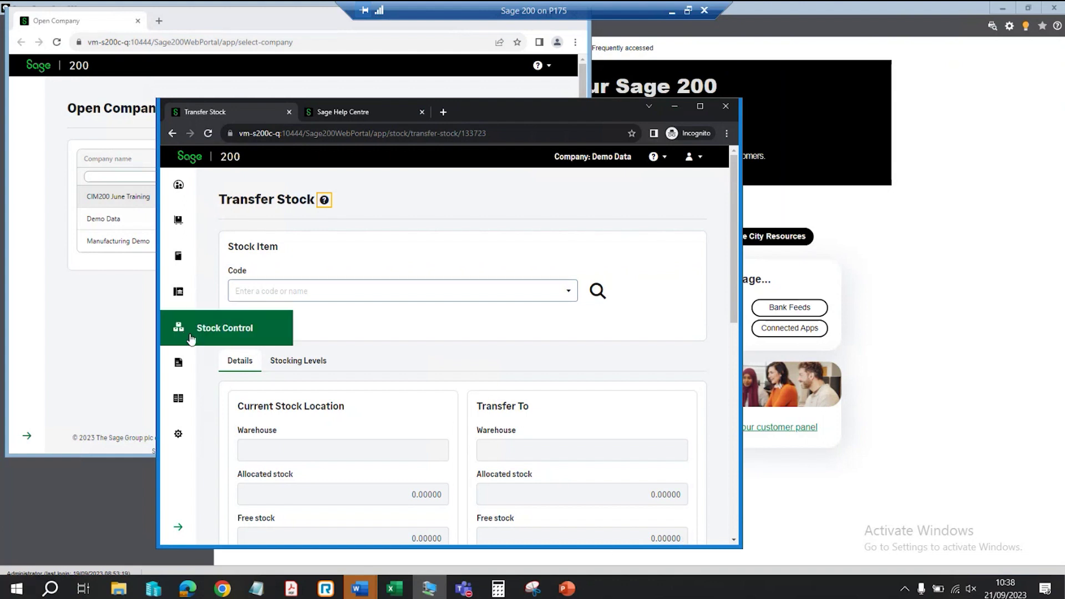
# - Start a new sales order from the Sales Order List for customer BIR001 Quality Counts Kitchens
pyautogui.click(178, 369)
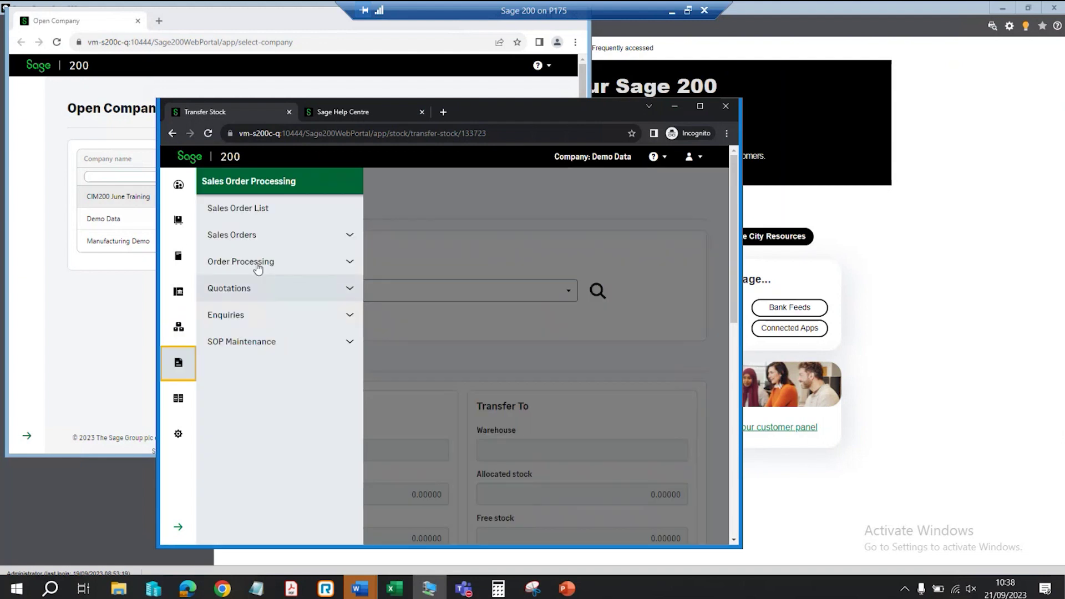
pyautogui.click(260, 210)
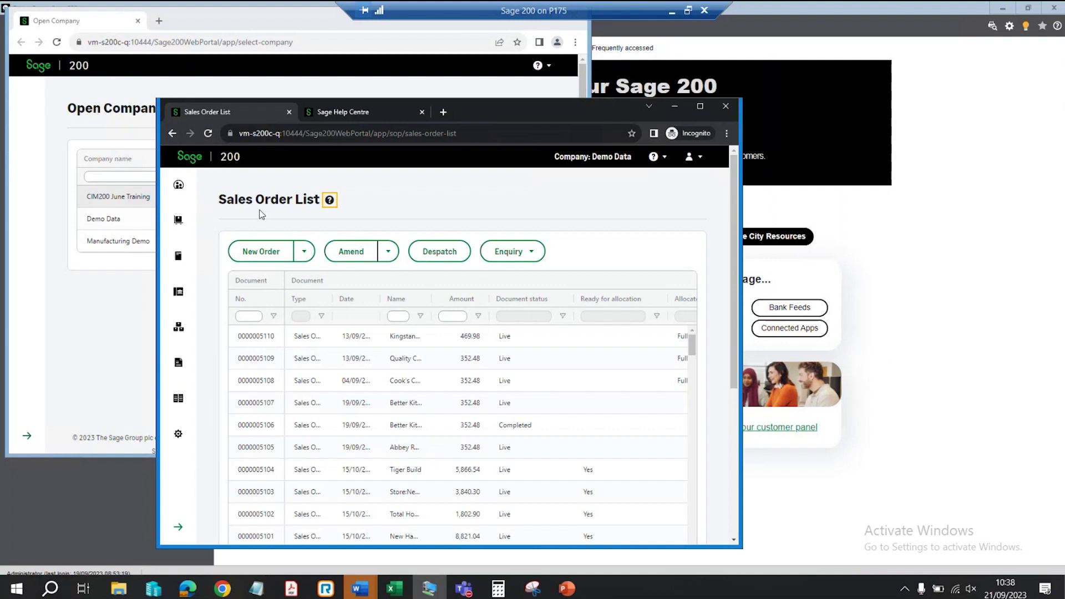
pyautogui.click(264, 253)
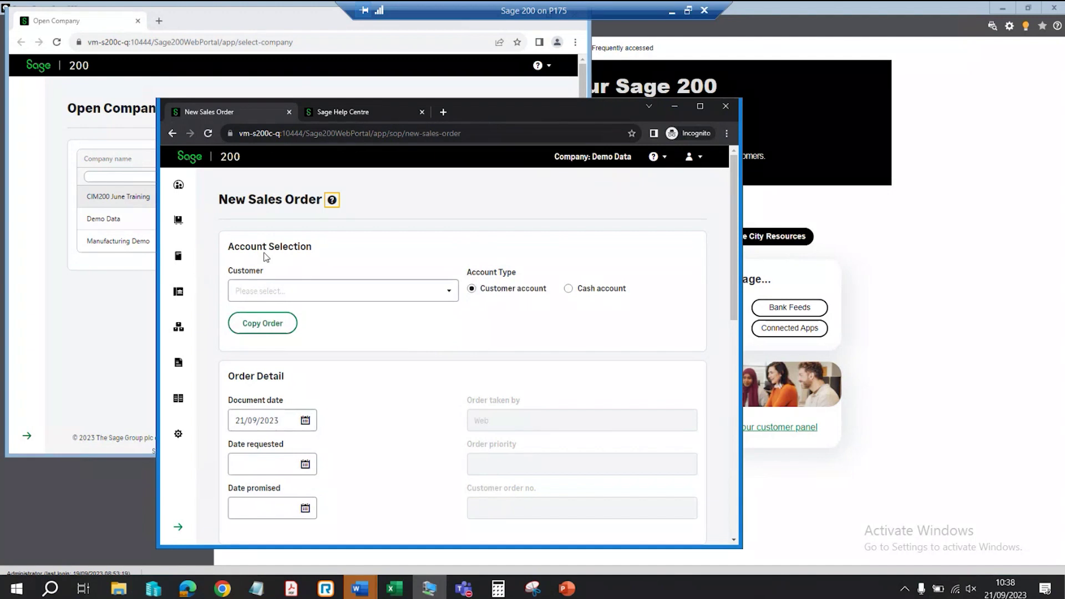
pyautogui.click(451, 290)
pyautogui.click(317, 384)
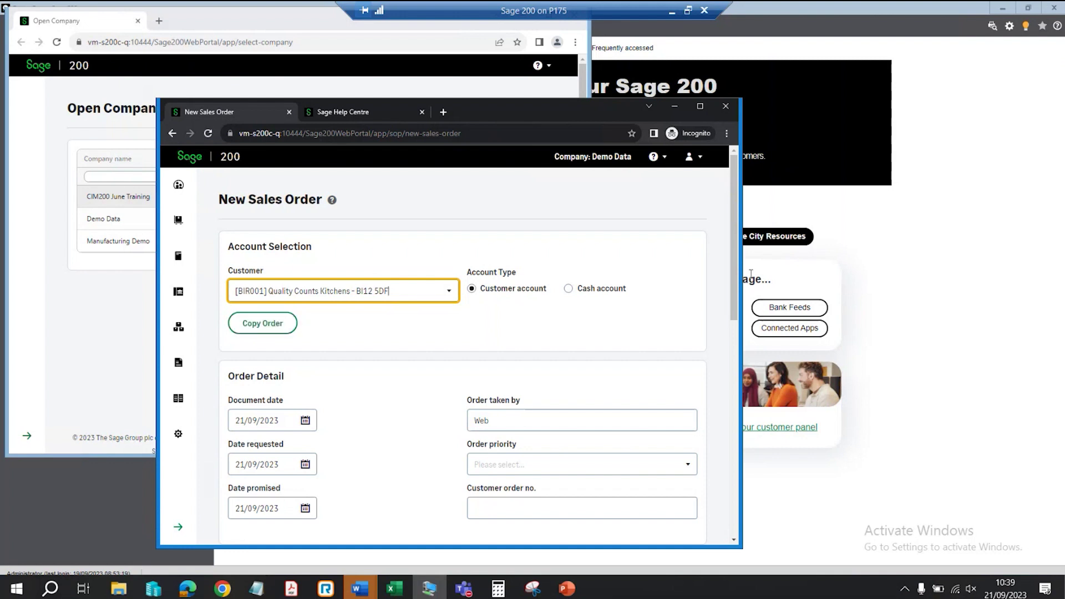
# - Search for stock items for the order using the category ABFSElectric with the value 2-Ring
pyautogui.moveTo(732, 275); pyautogui.dragTo(734, 382)
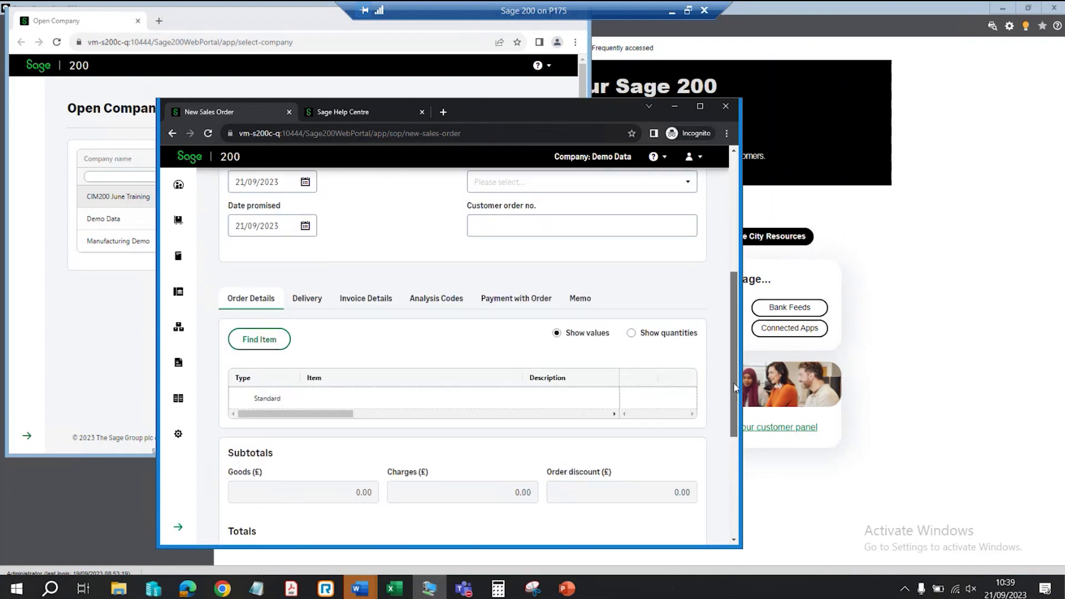
pyautogui.click(258, 346)
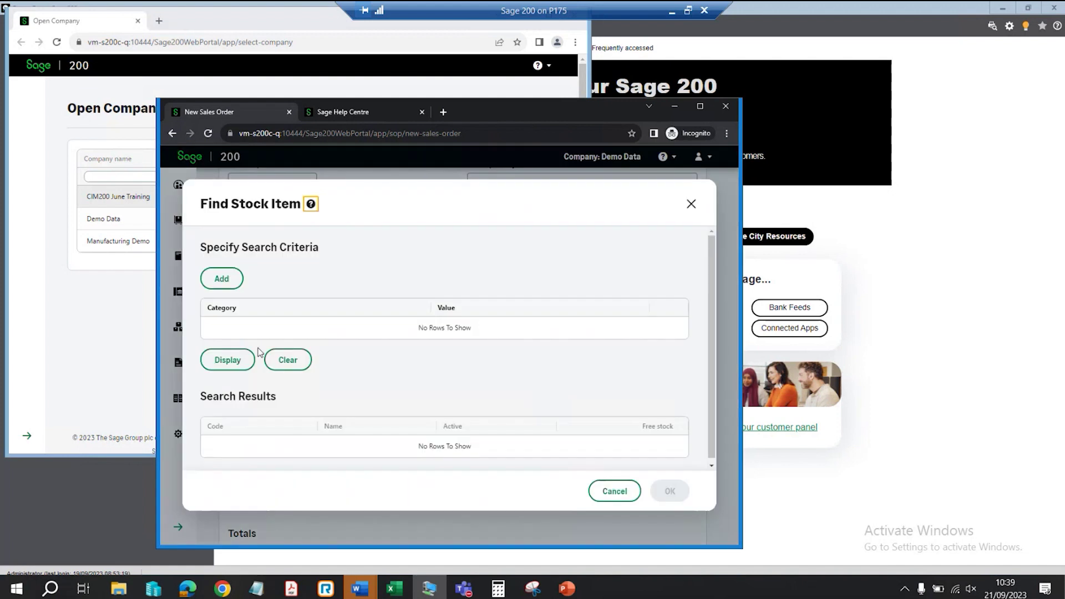
pyautogui.click(221, 279)
pyautogui.click(423, 330)
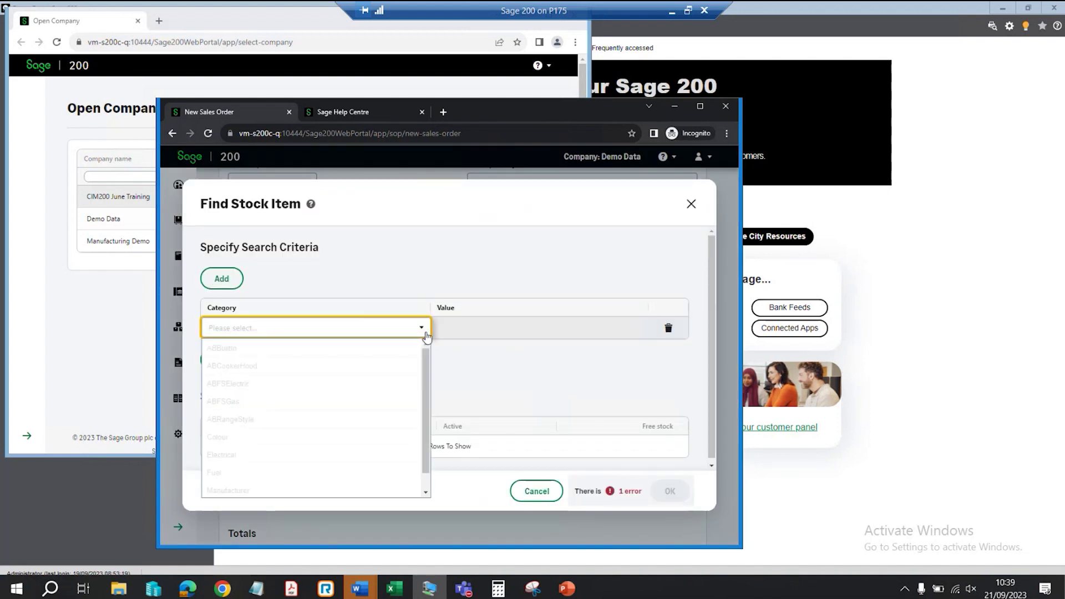
pyautogui.click(300, 389)
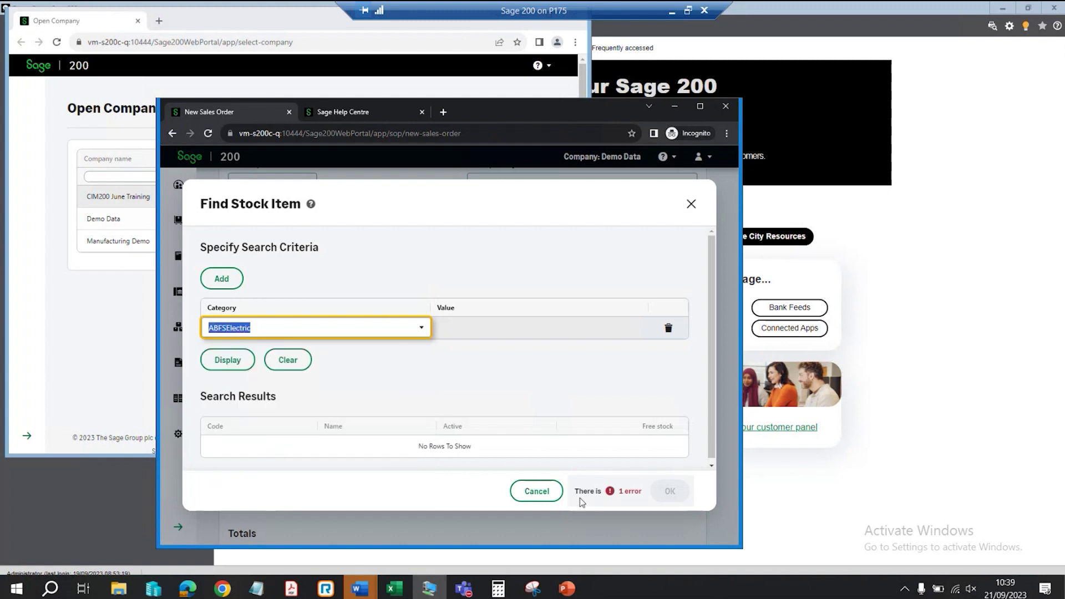
pyautogui.press('Tab')
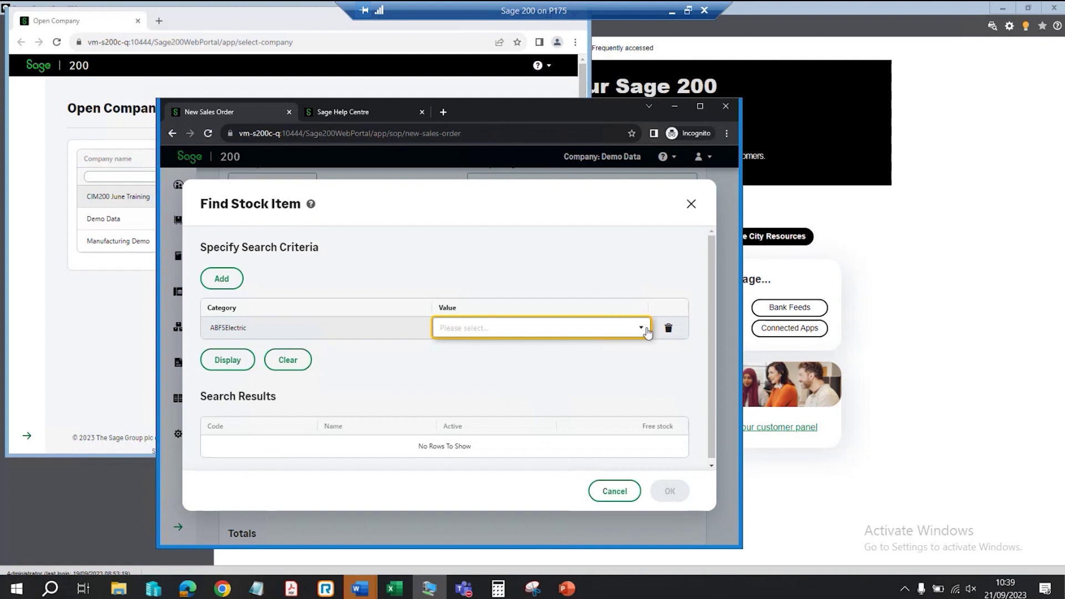
pyautogui.click(648, 331)
pyautogui.click(509, 370)
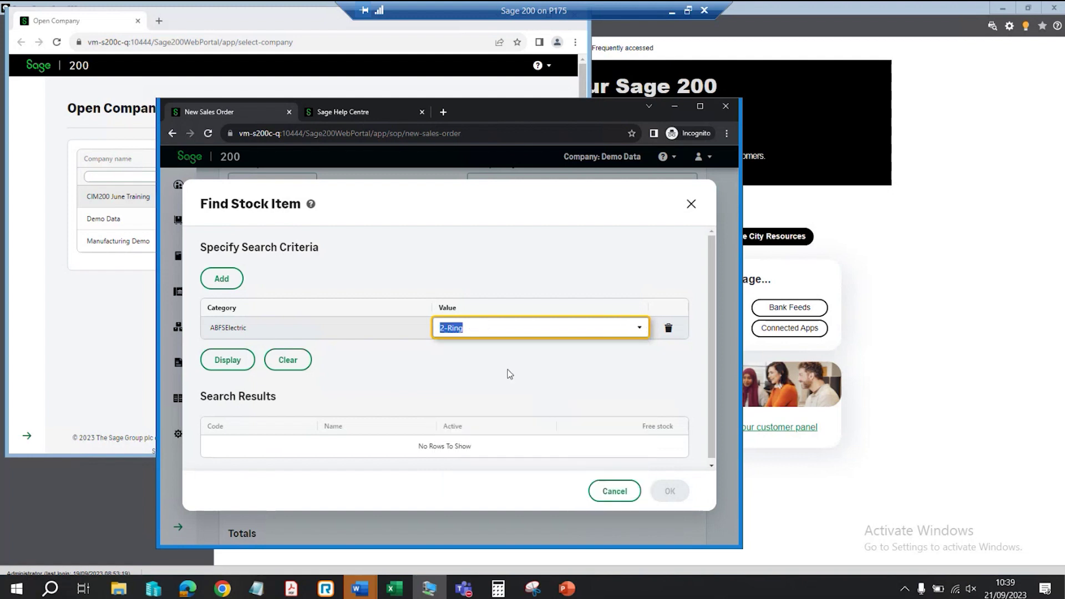
pyautogui.click(217, 363)
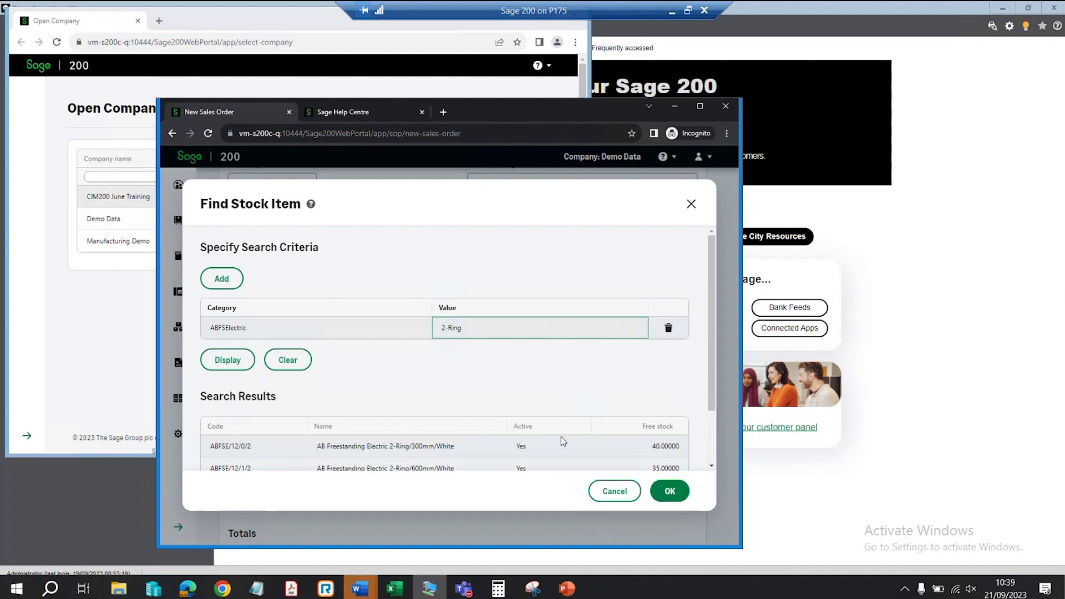
# - Add stock item ABFSE/12/0/2 AB Freestanding Electric 2-Ring/300mm/White from the search results to the sales order
pyautogui.click(510, 446)
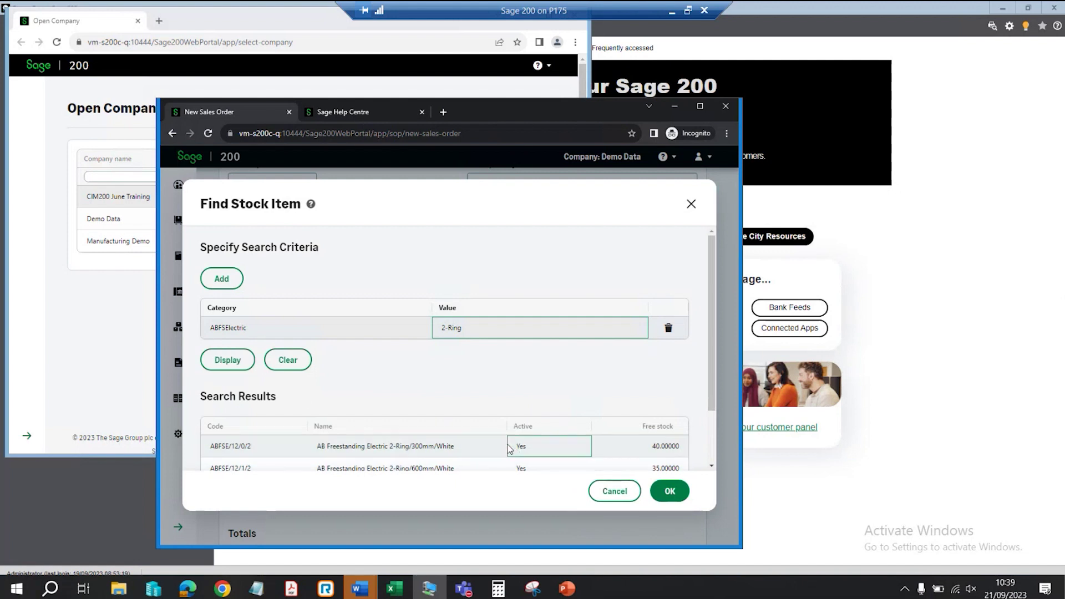
pyautogui.click(361, 451)
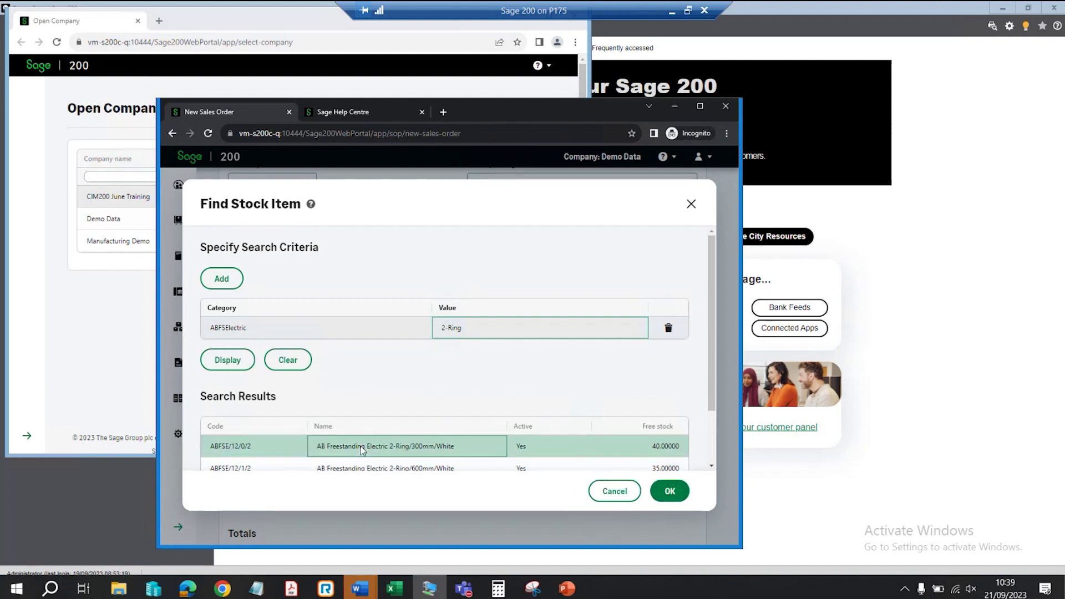
pyautogui.click(672, 490)
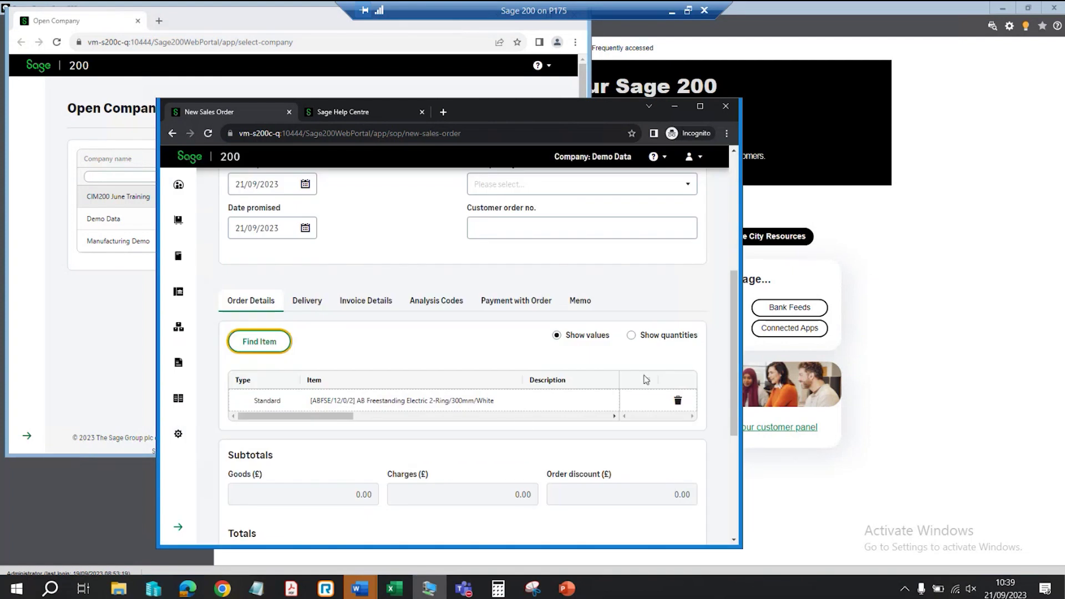
# - Set the order line's quantity to 1, supply it from WAREHOUSE, and accept the default VAT rate to complete the line
pyautogui.moveTo(349, 416); pyautogui.dragTo(430, 416)
pyautogui.click(500, 404)
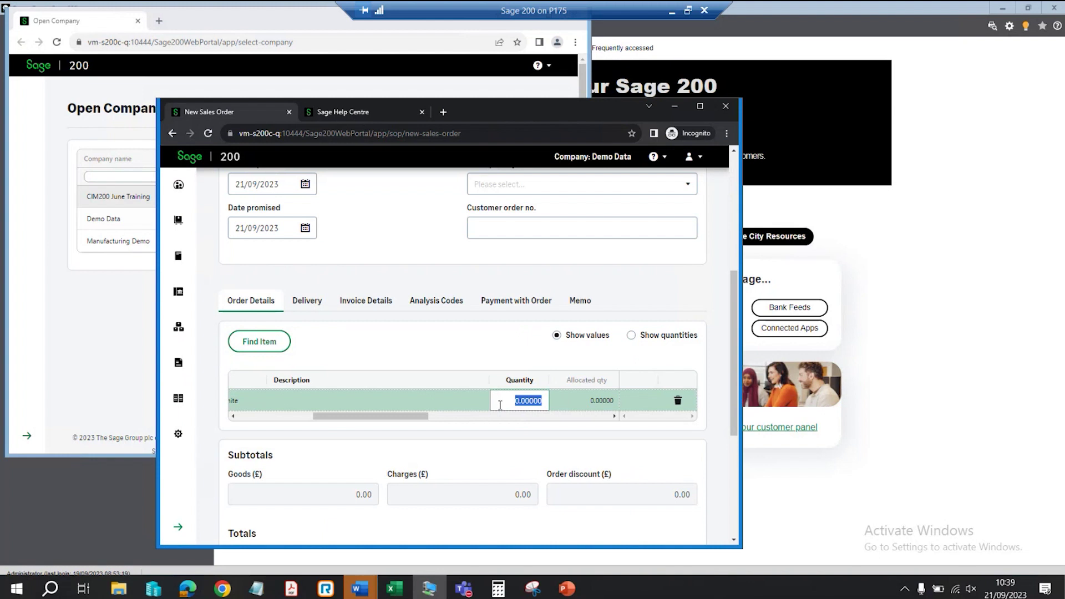
pyautogui.write('1')
pyautogui.press('Tab')
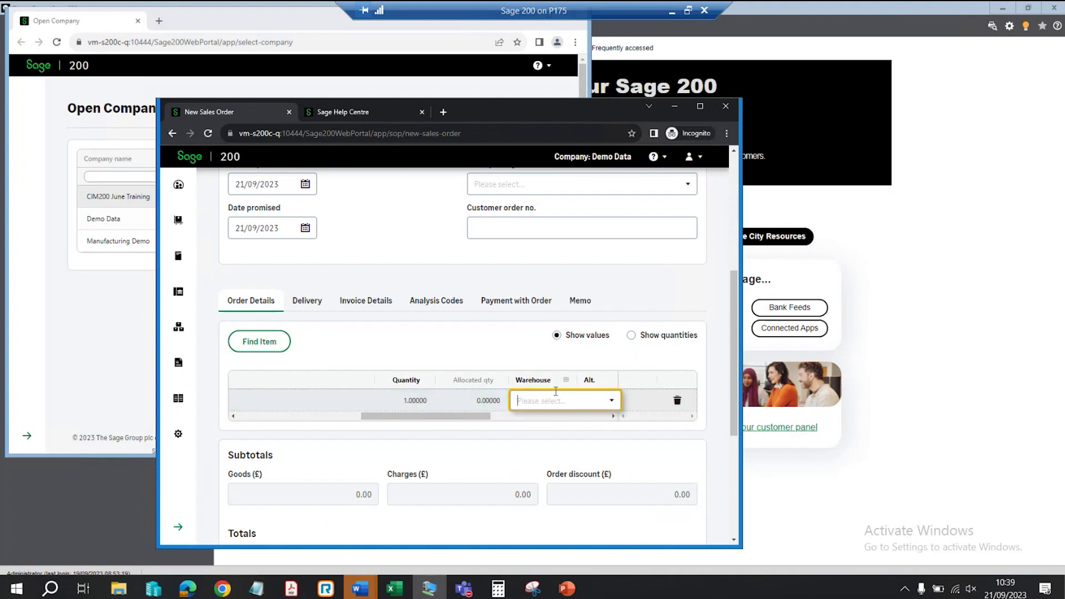
pyautogui.click(612, 402)
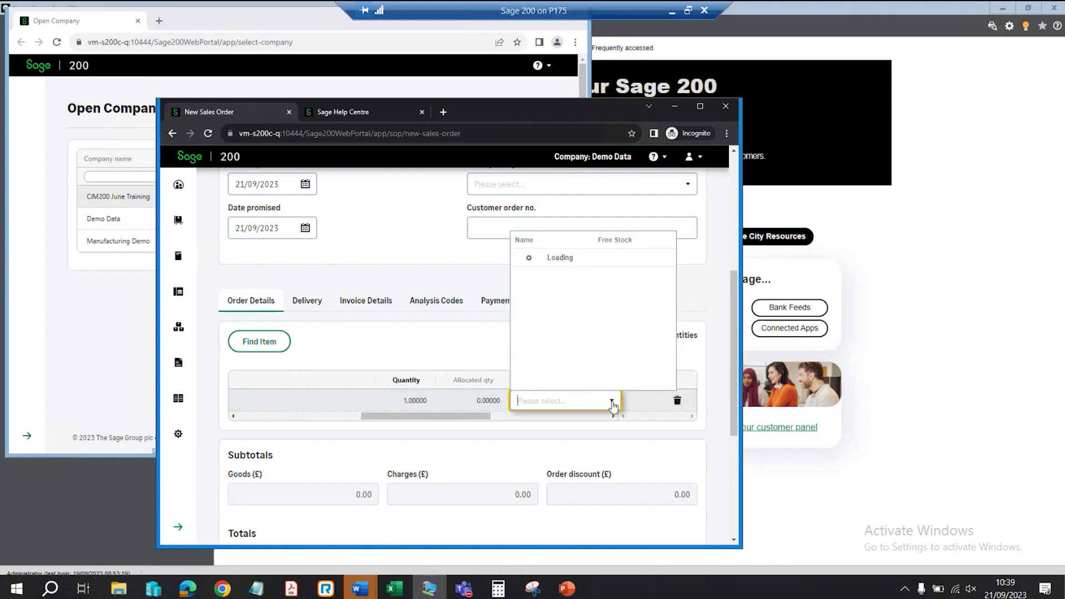
pyautogui.click(562, 277)
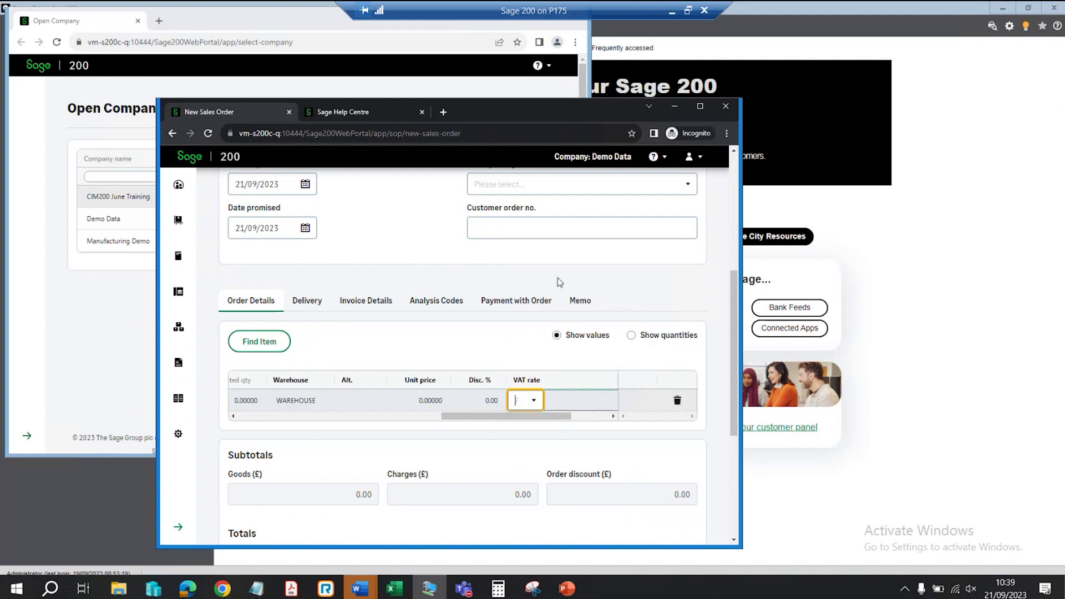
pyautogui.press('Tab')
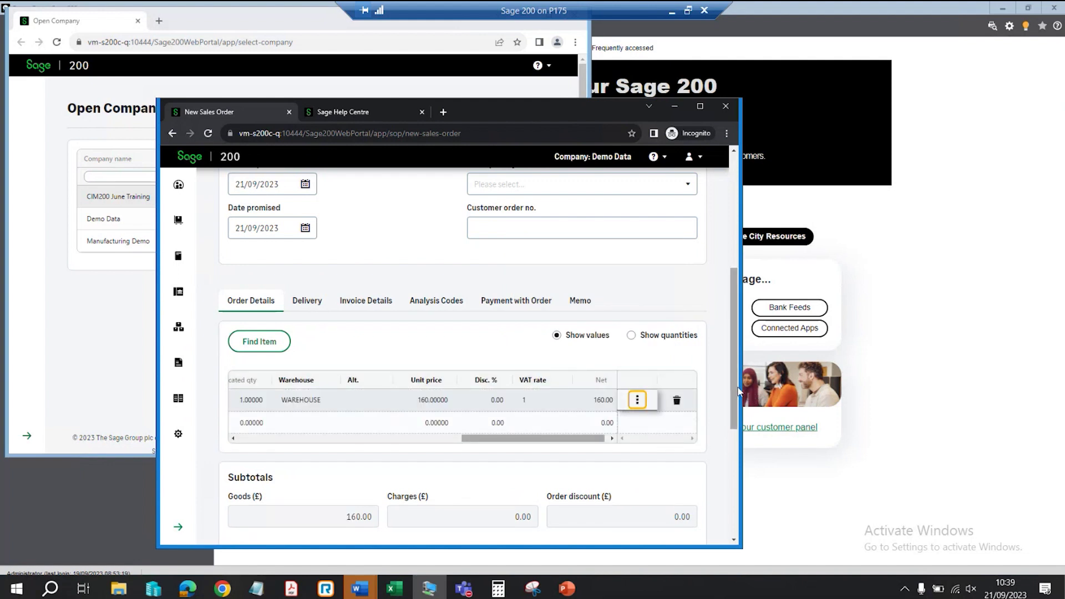
# - Save the sales order, entering the customer order number in its confirmation
pyautogui.scroll(-1, 741, 398)
pyautogui.scroll(-4, 741, 398)
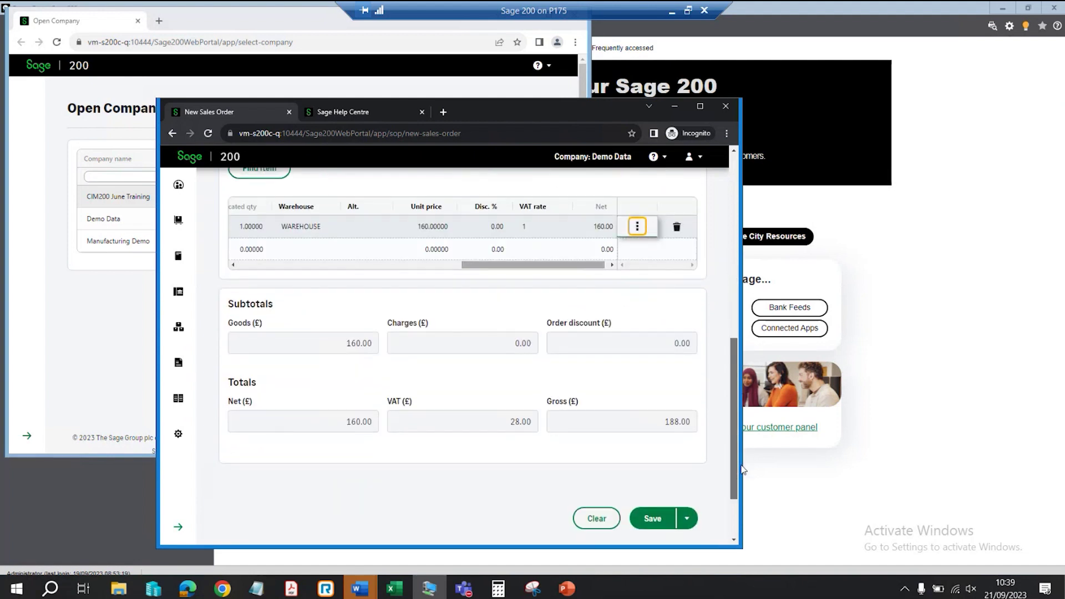
pyautogui.click(650, 487)
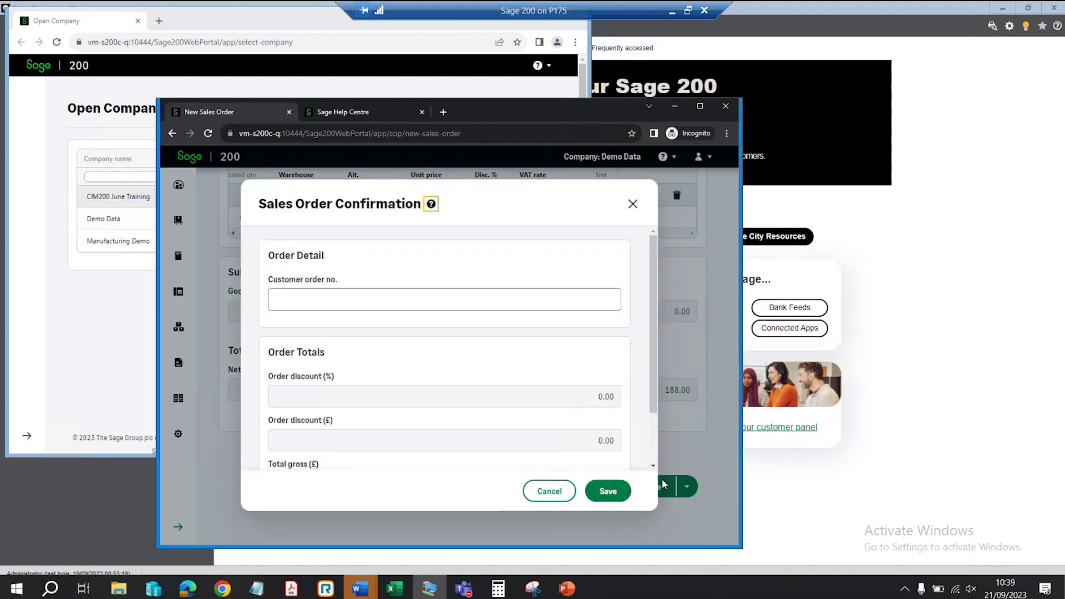
pyautogui.click(378, 301)
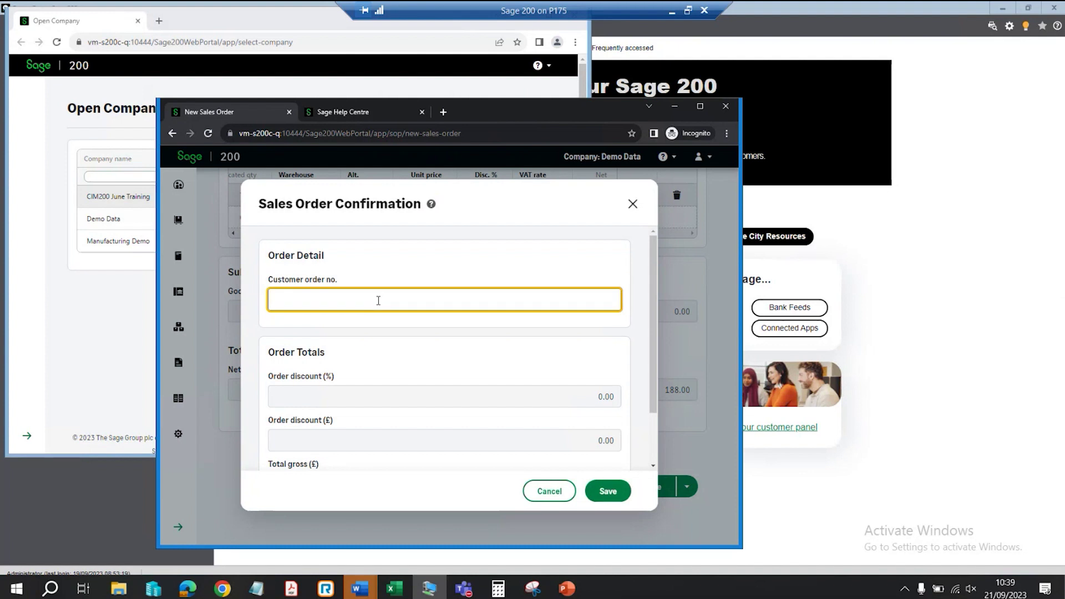
pyautogui.write('12354')
pyautogui.click(619, 496)
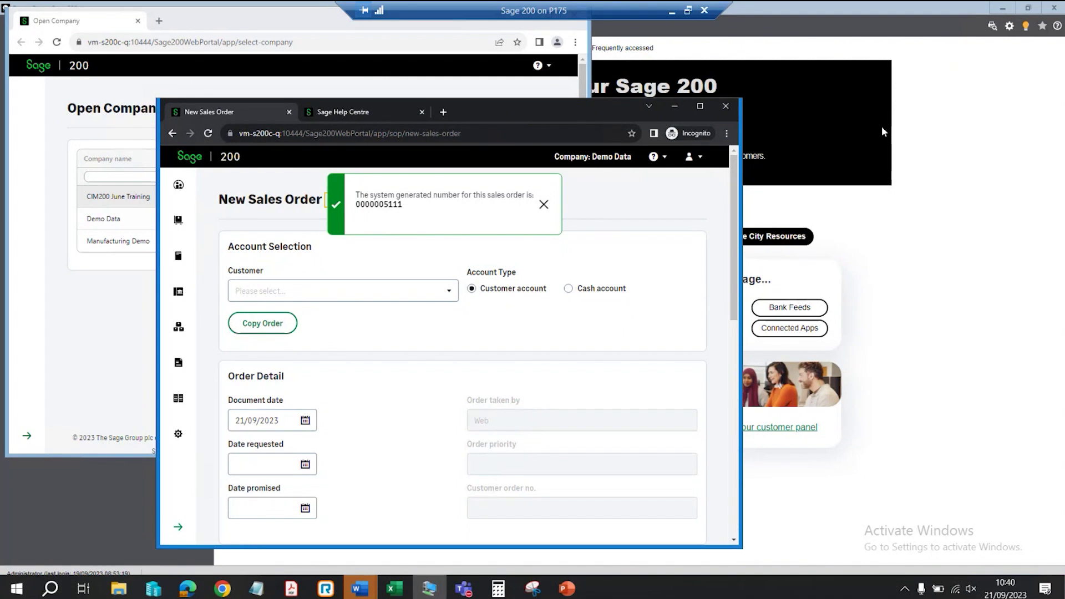
pyautogui.rightClick(1028, 392)
pyautogui.click(1028, 397)
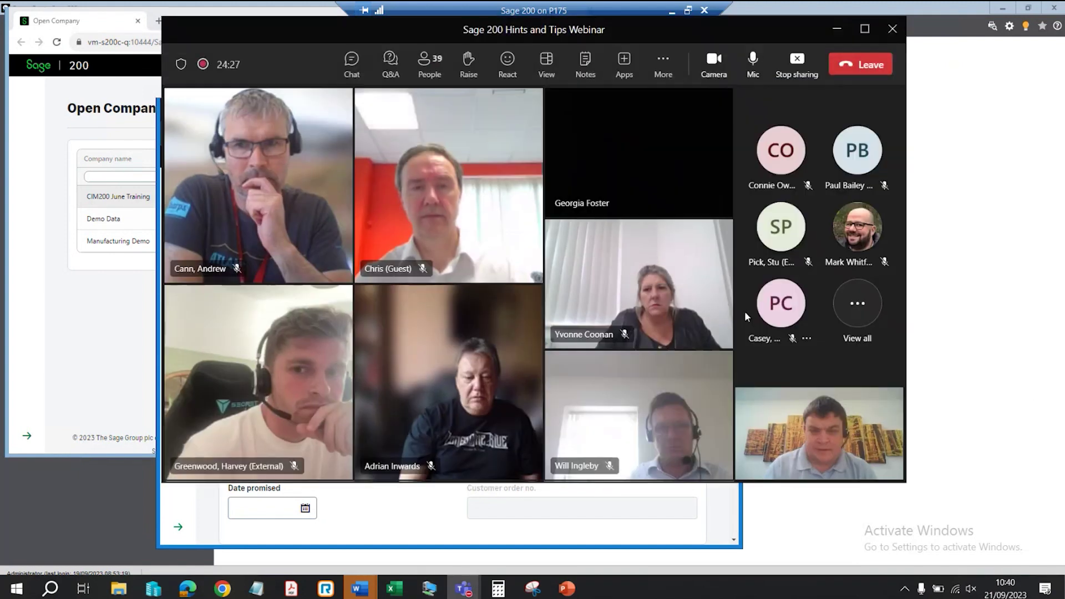
pyautogui.click(845, 37)
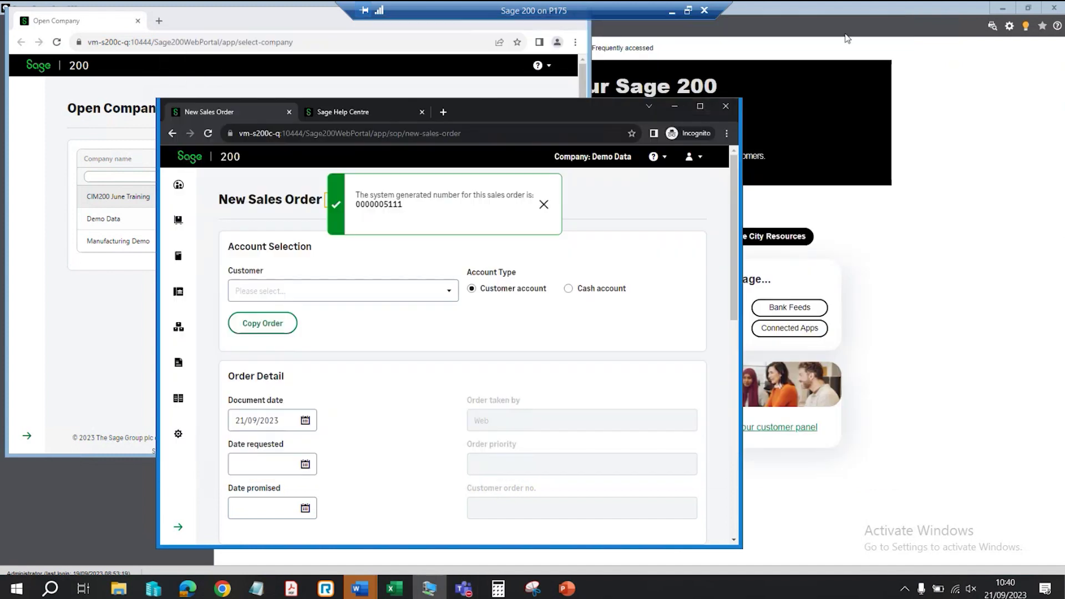
# - Close both web portal browser windows to return to the Sage 200 desktop client
pyautogui.click(726, 107)
pyautogui.moveTo(391, 15); pyautogui.dragTo(481, 130)
pyautogui.click(664, 130)
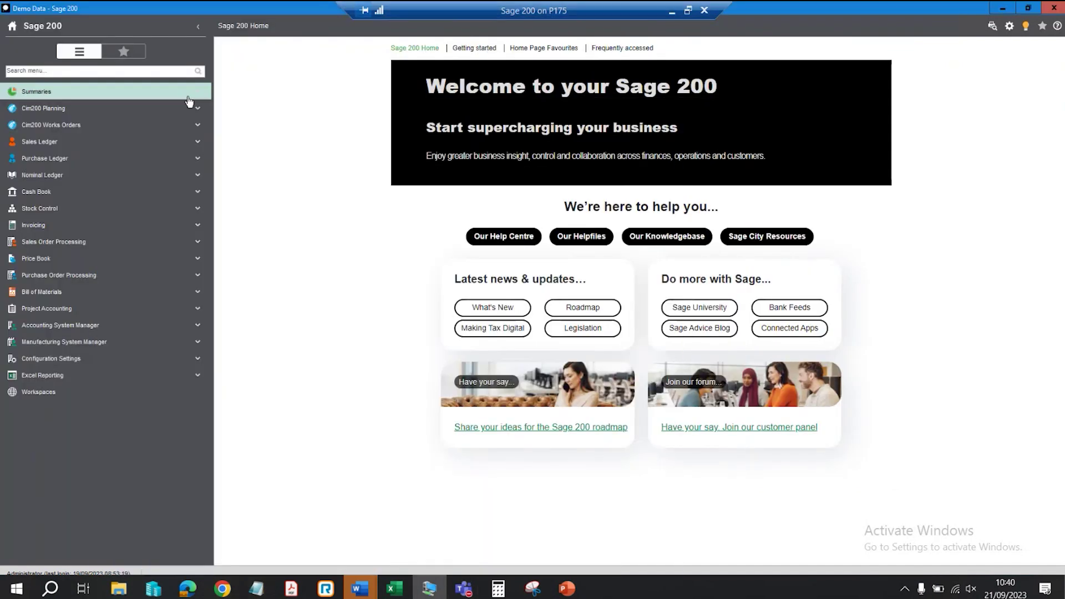
# - Open the Better Kitchens account for amendment from the Sales Ledger's Customers List
pyautogui.click(36, 145)
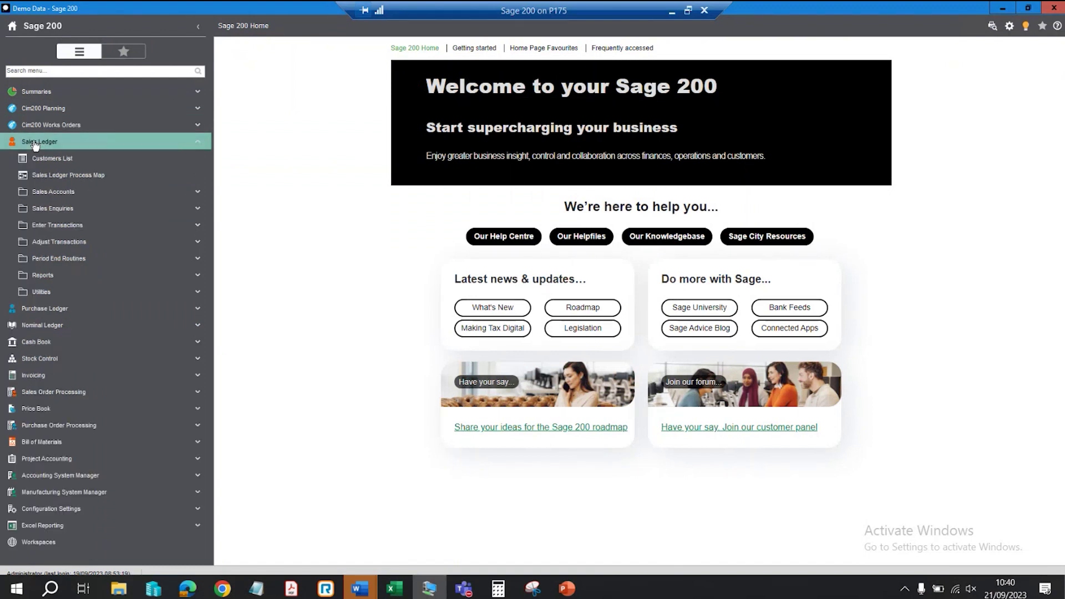
pyautogui.click(44, 159)
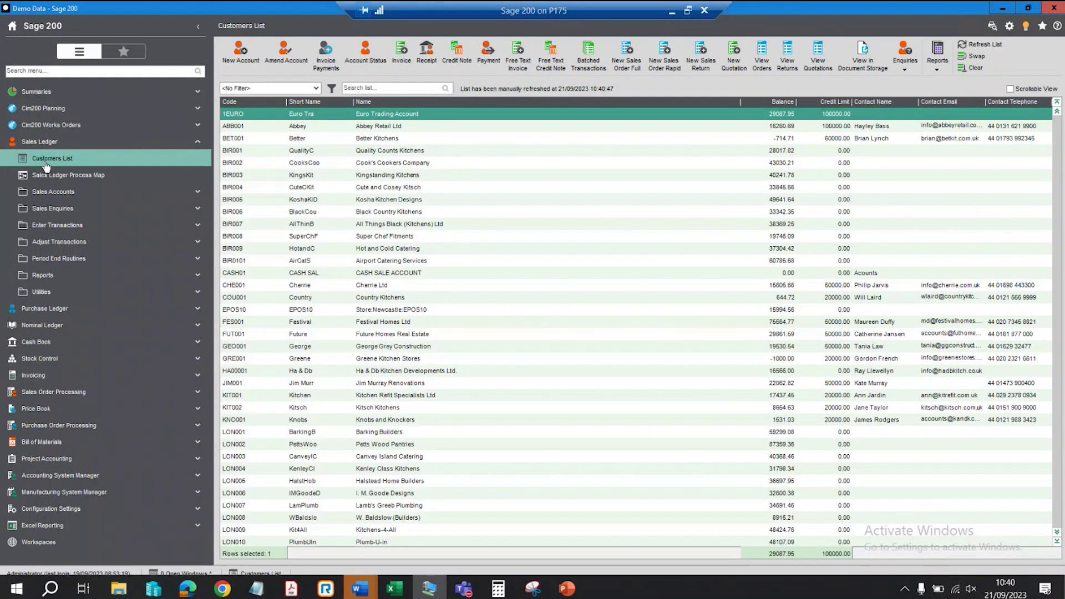
pyautogui.click(303, 137)
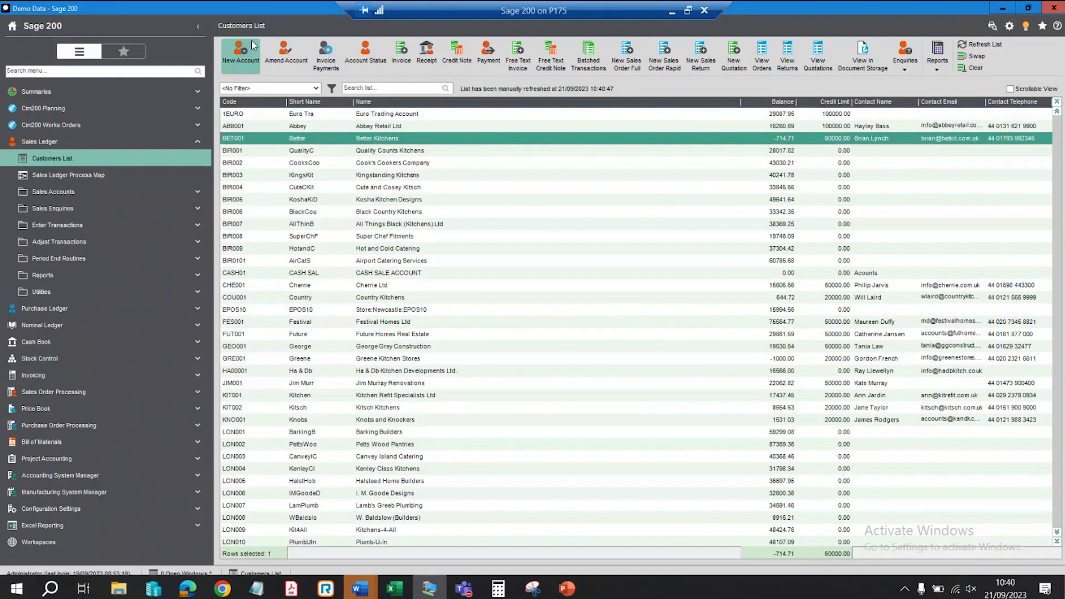
pyautogui.click(286, 55)
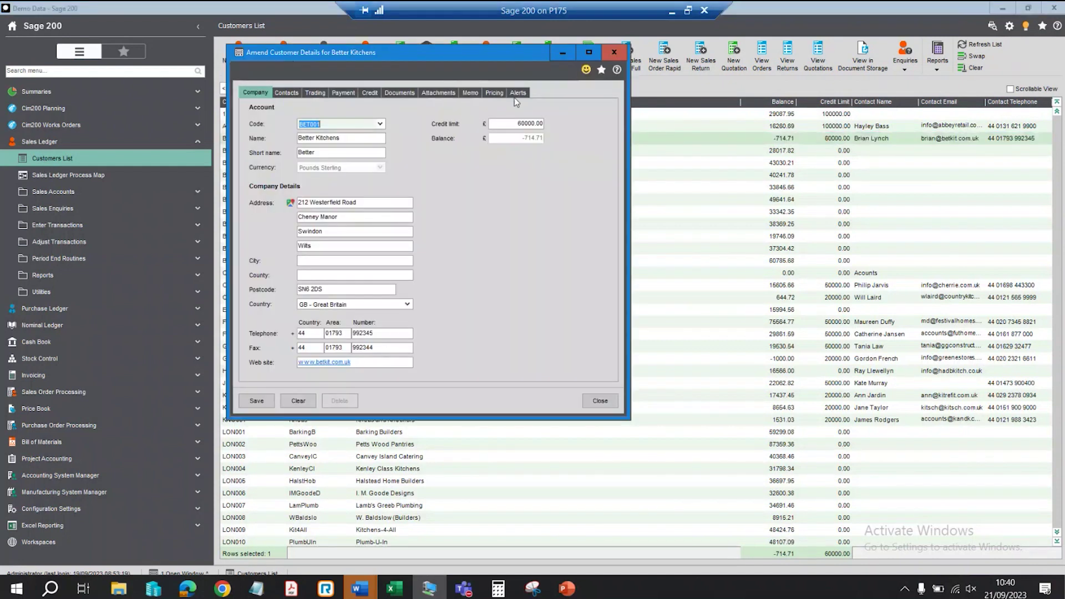
# - Add an active customer alert reading Test Alert, displayed in Enter/Amend Invoice (Invoicing), and save the Better Kitchens account
pyautogui.click(517, 95)
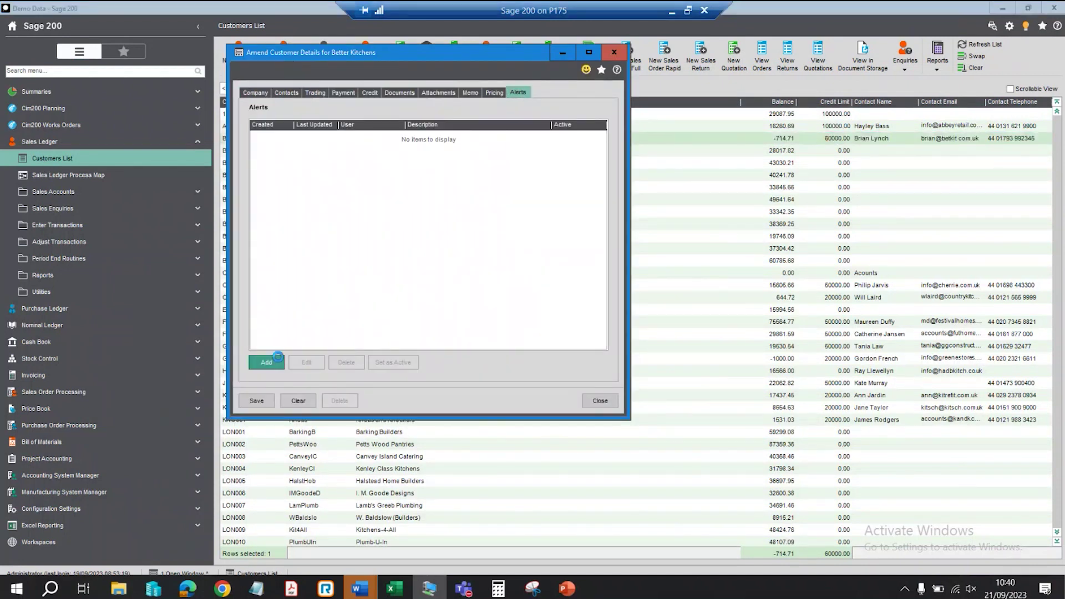
pyautogui.click(277, 358)
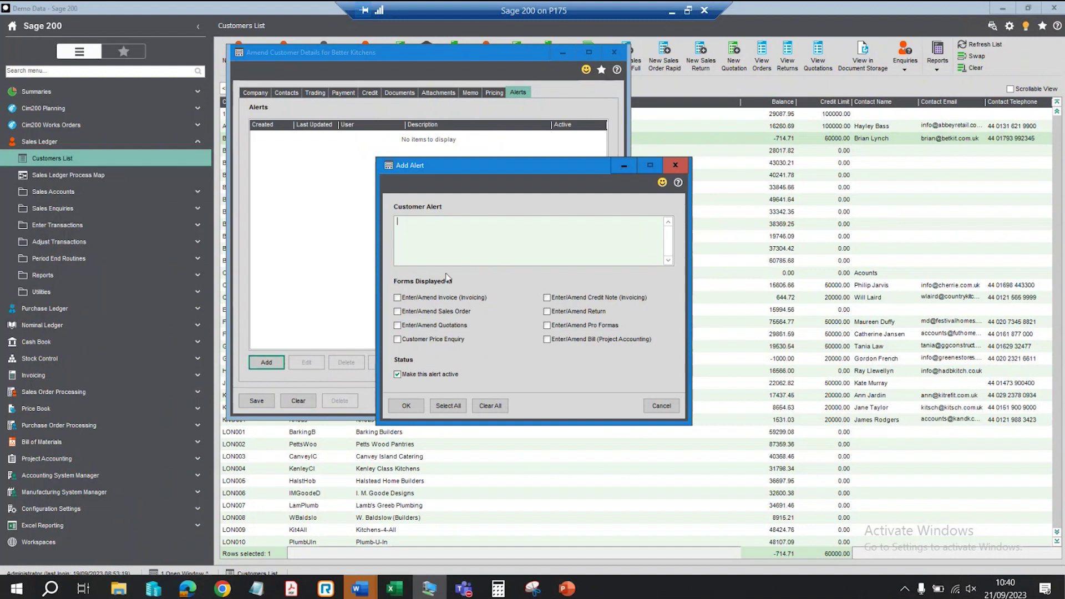
pyautogui.write('Test Alert')
pyautogui.click(398, 298)
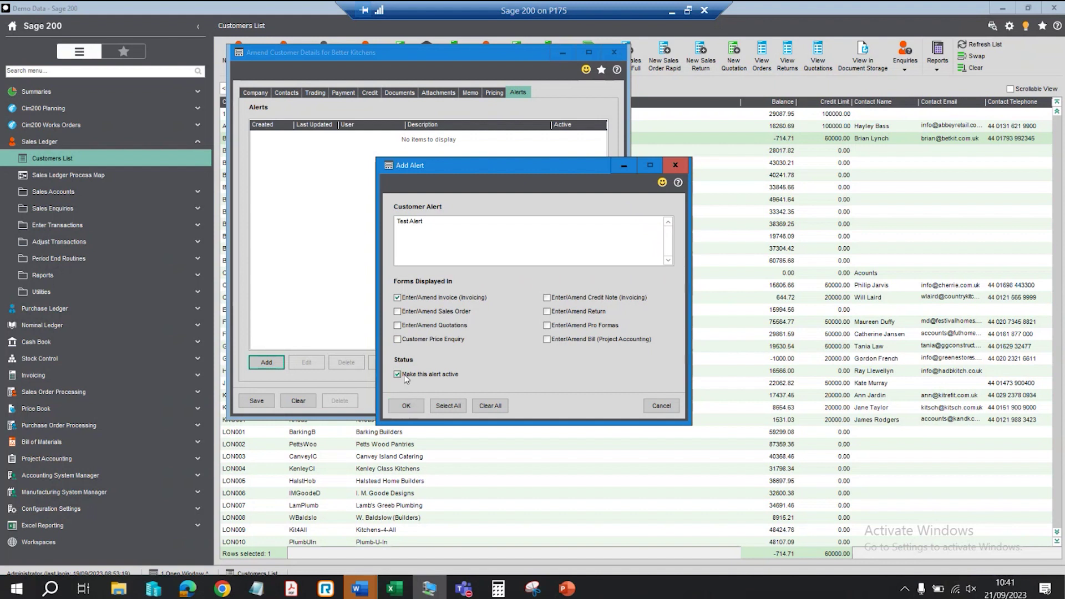
pyautogui.click(402, 403)
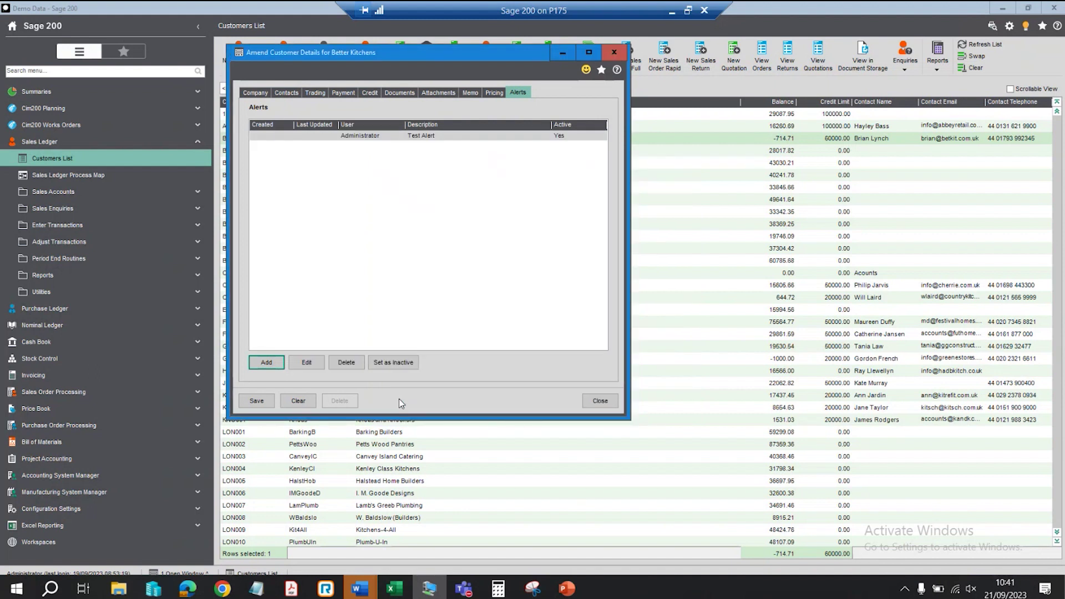
pyautogui.click(256, 401)
pyautogui.click(608, 405)
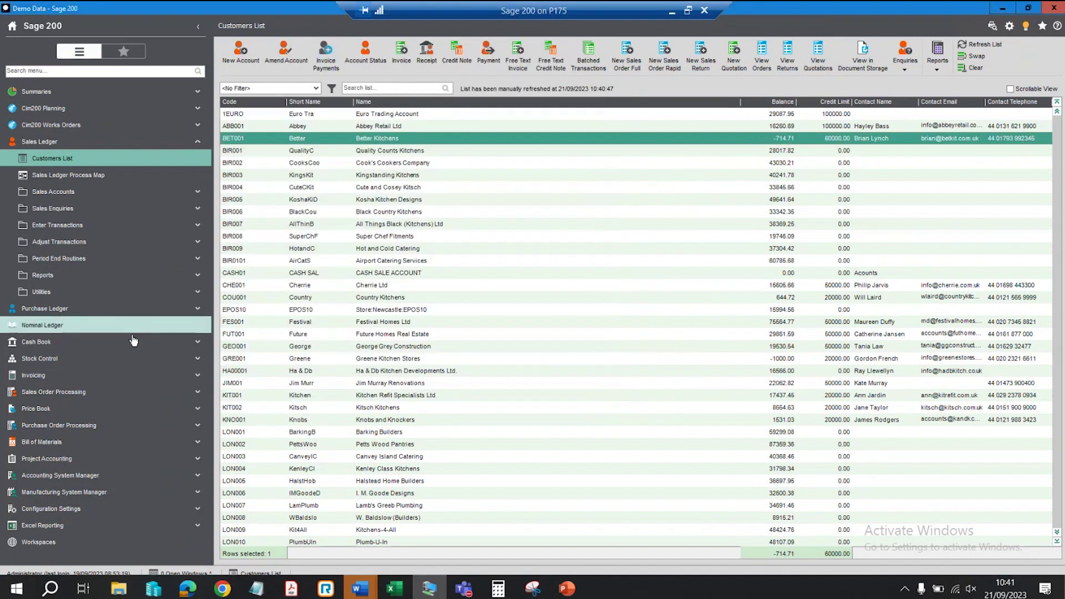
# - Start a new invoice from the Invoicing List for customer Better Kitchens and acknowledge its alert
pyautogui.click(41, 376)
pyautogui.click(56, 392)
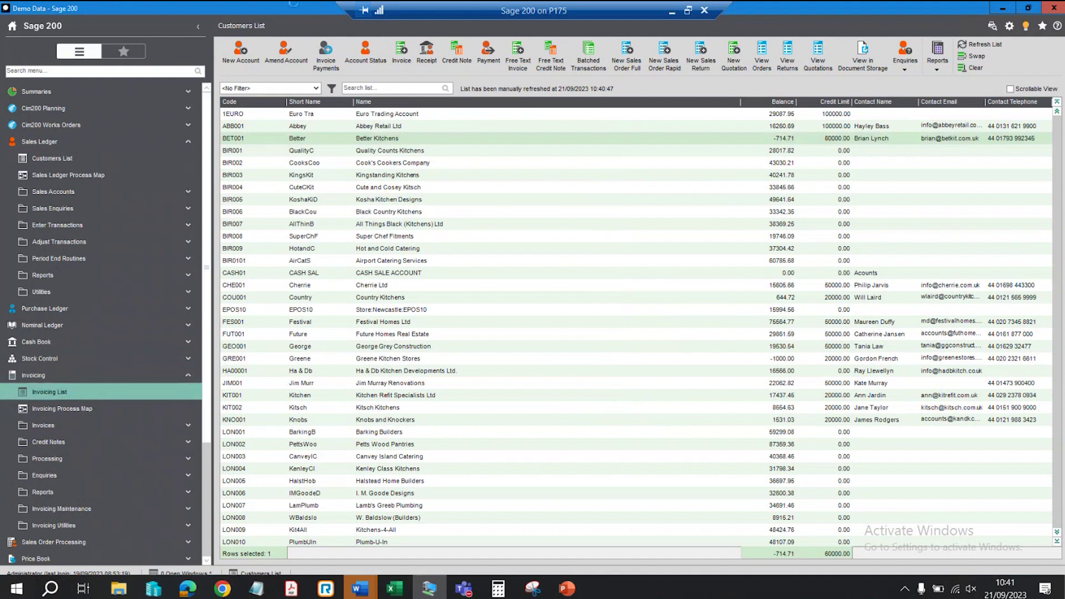
pyautogui.click(233, 62)
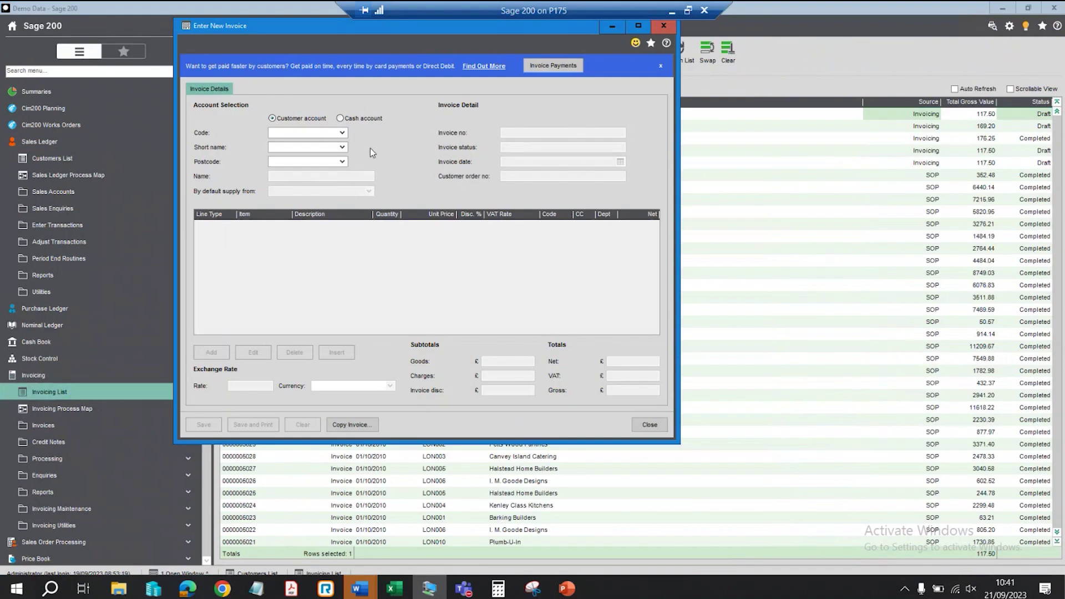
pyautogui.click(342, 133)
pyautogui.click(345, 173)
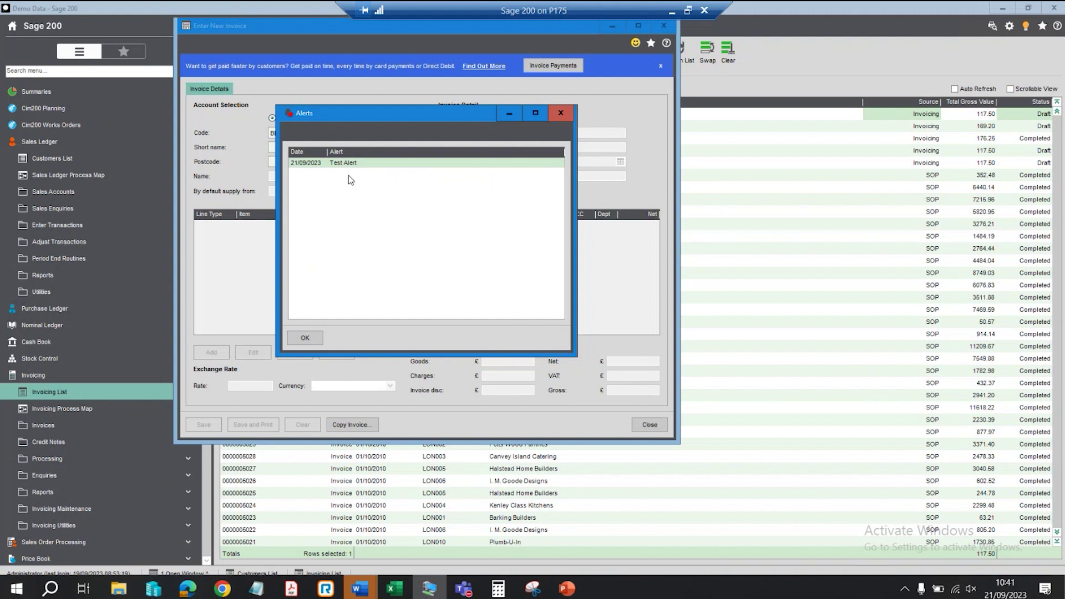
pyautogui.click(307, 338)
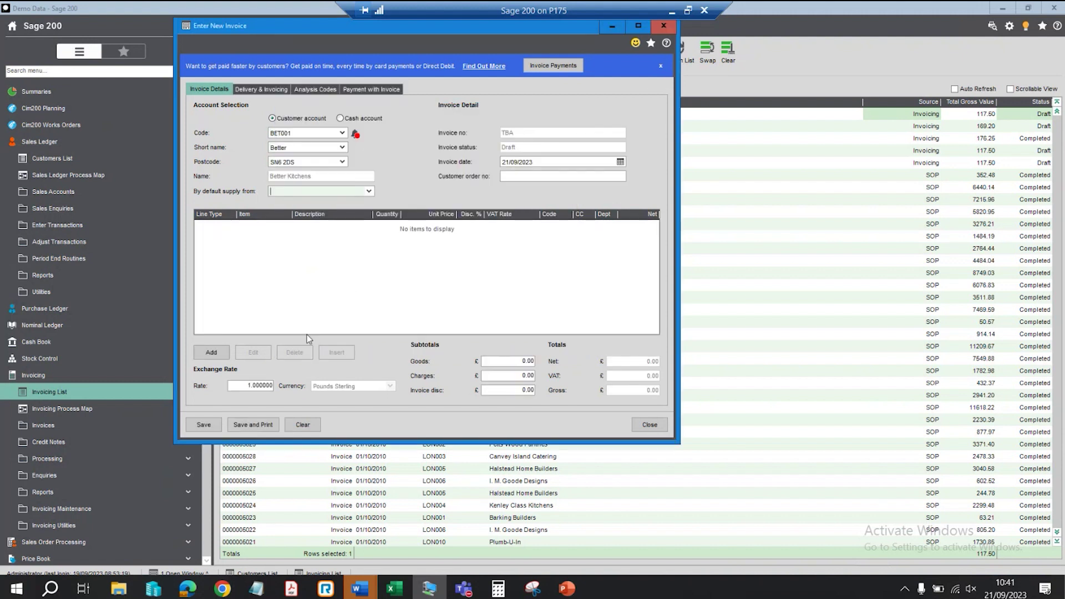
# - Close the new Better Kitchens invoice without saving it and open the Purchase Ledger's Suppliers List
pyautogui.click(645, 425)
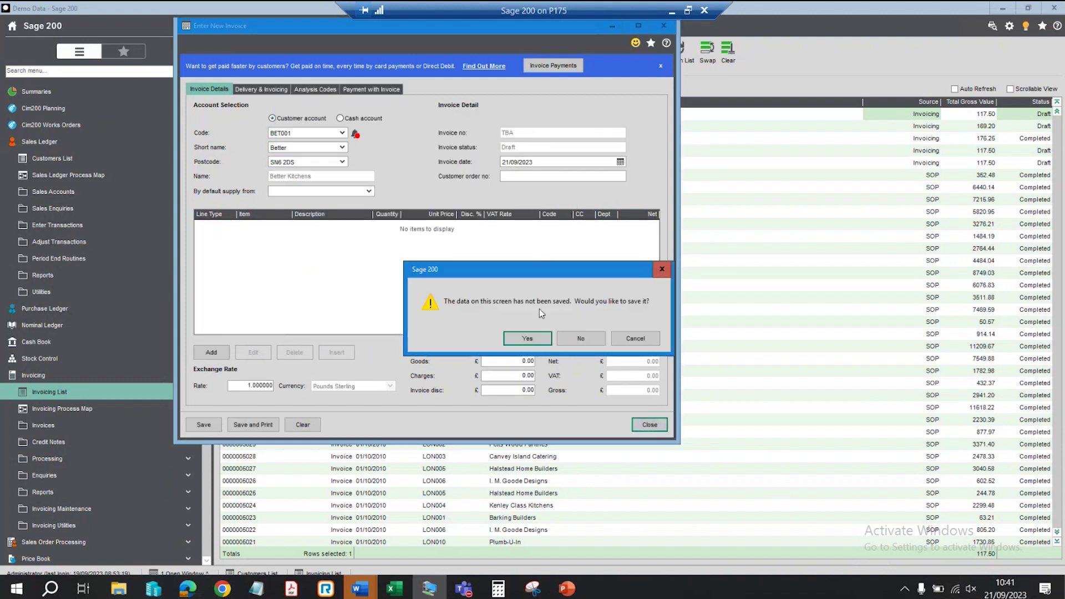
pyautogui.click(581, 338)
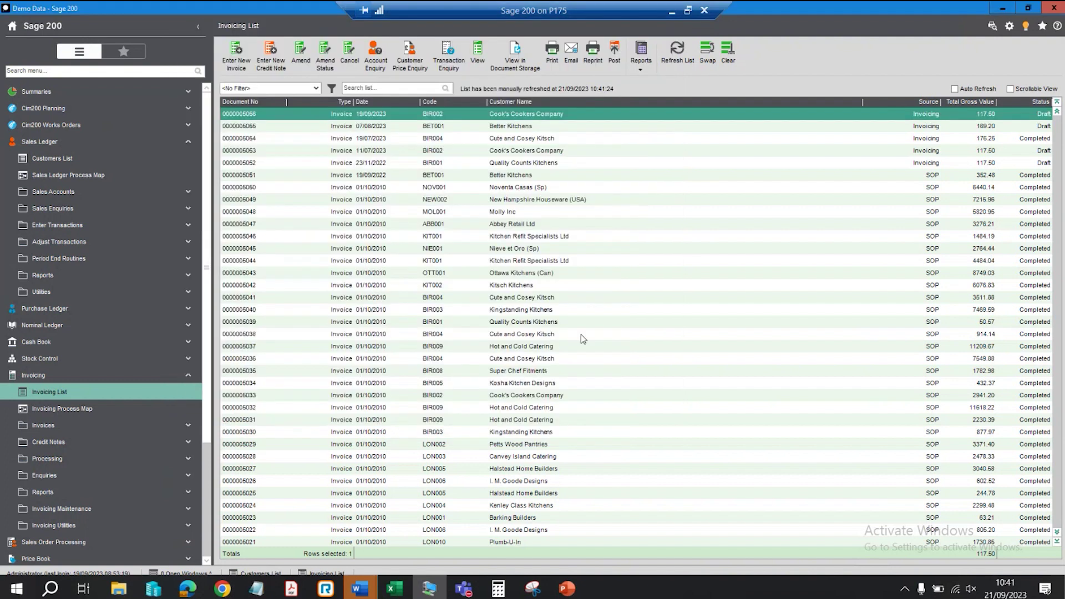
pyautogui.click(45, 308)
pyautogui.click(50, 325)
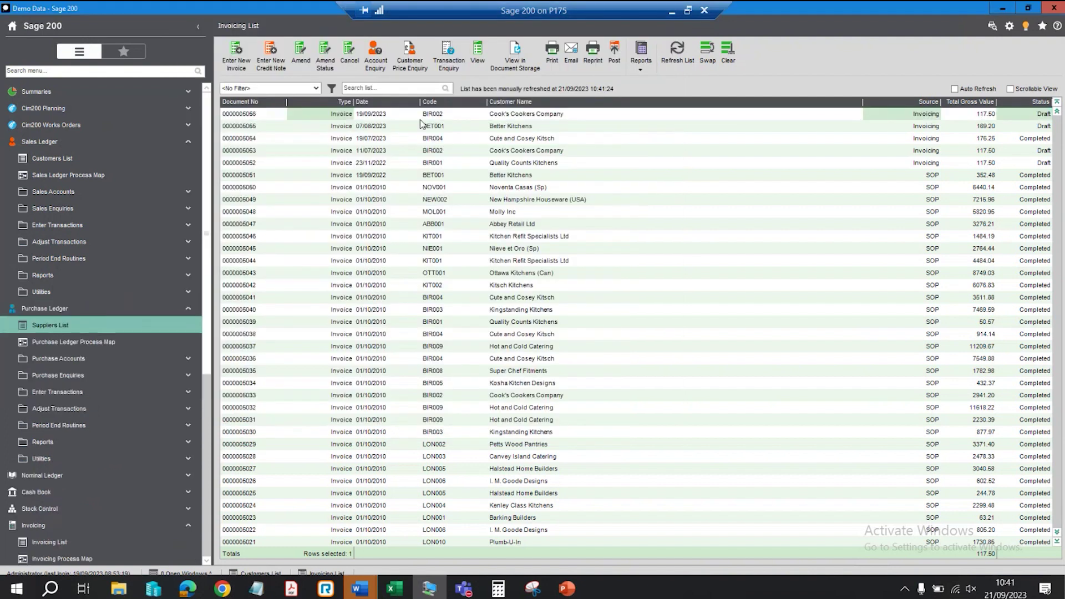
# - Open the AB Cookers supplier account for amendment, review its alerts, and save and close the record
pyautogui.click(294, 53)
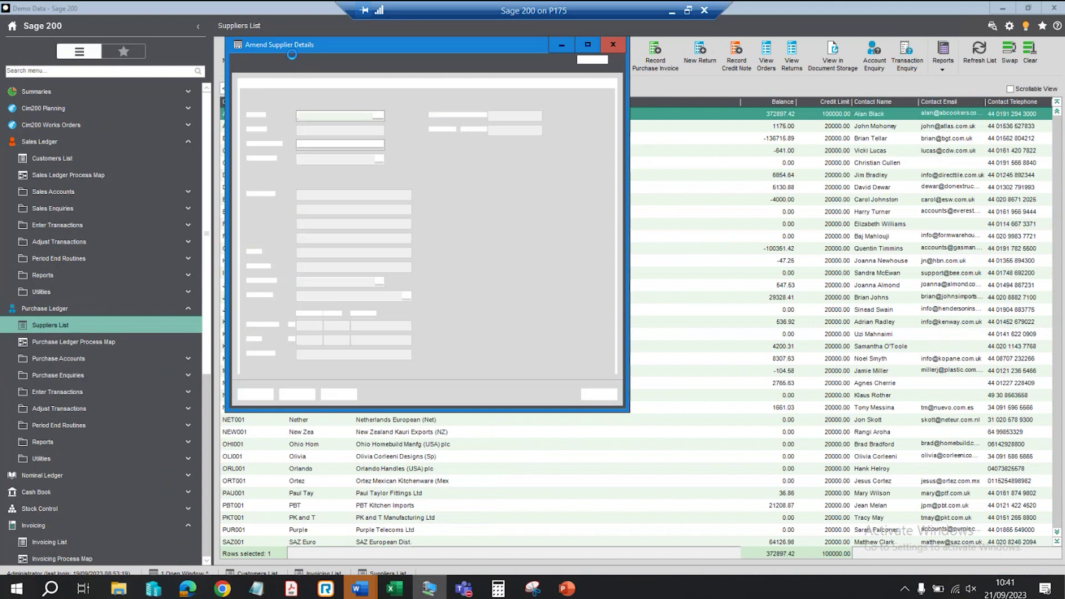
pyautogui.click(479, 84)
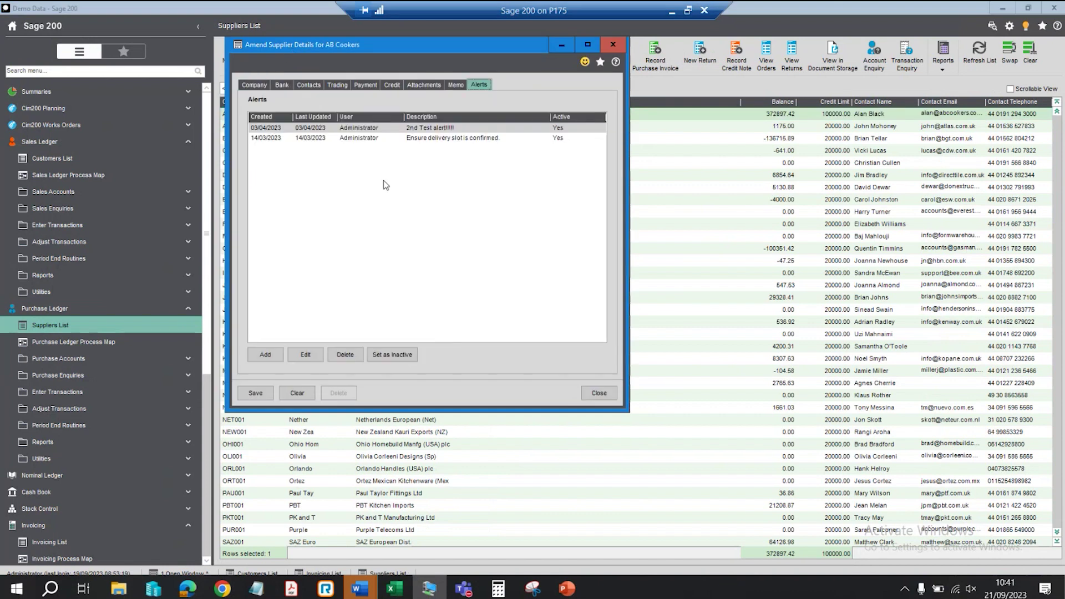
pyautogui.click(262, 394)
pyautogui.click(599, 393)
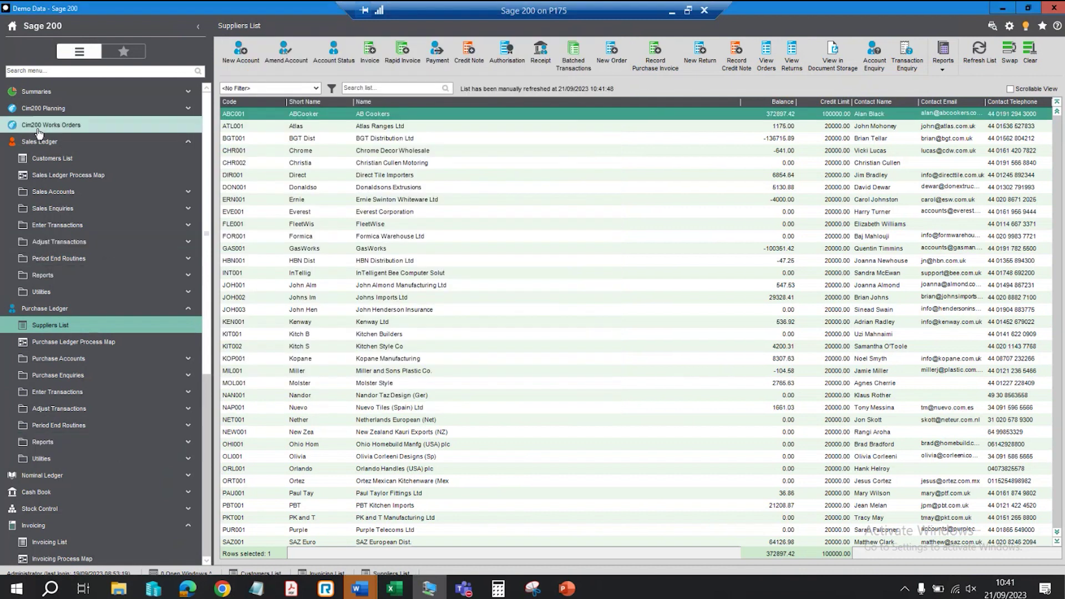
# - Collapse the Sales Ledger group and open the Purchase Orders List under Purchase Order Processing
pyautogui.click(53, 141)
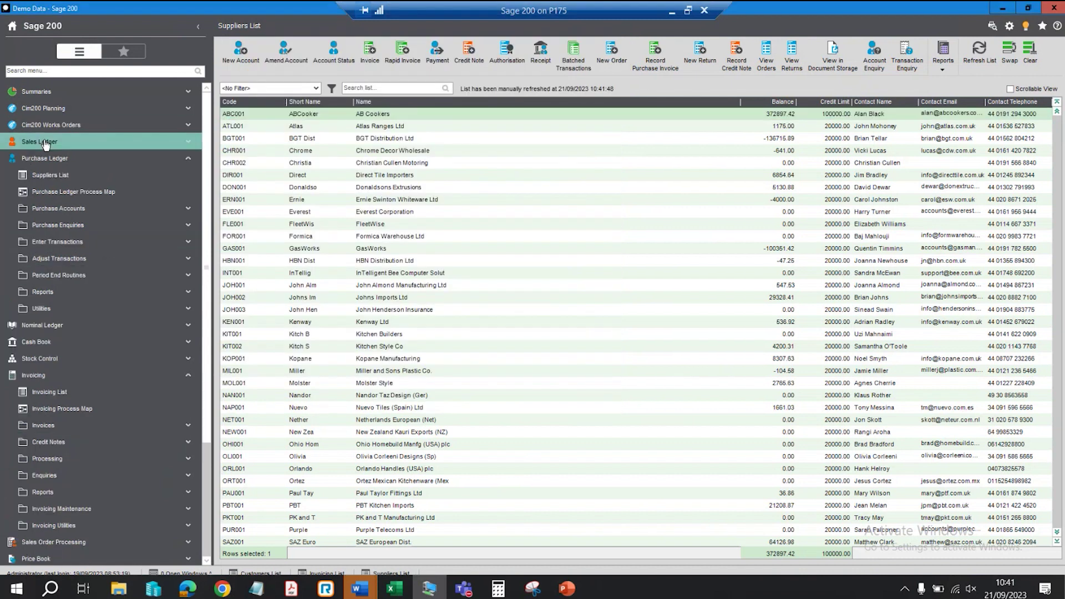
pyautogui.click(40, 377)
pyautogui.click(59, 425)
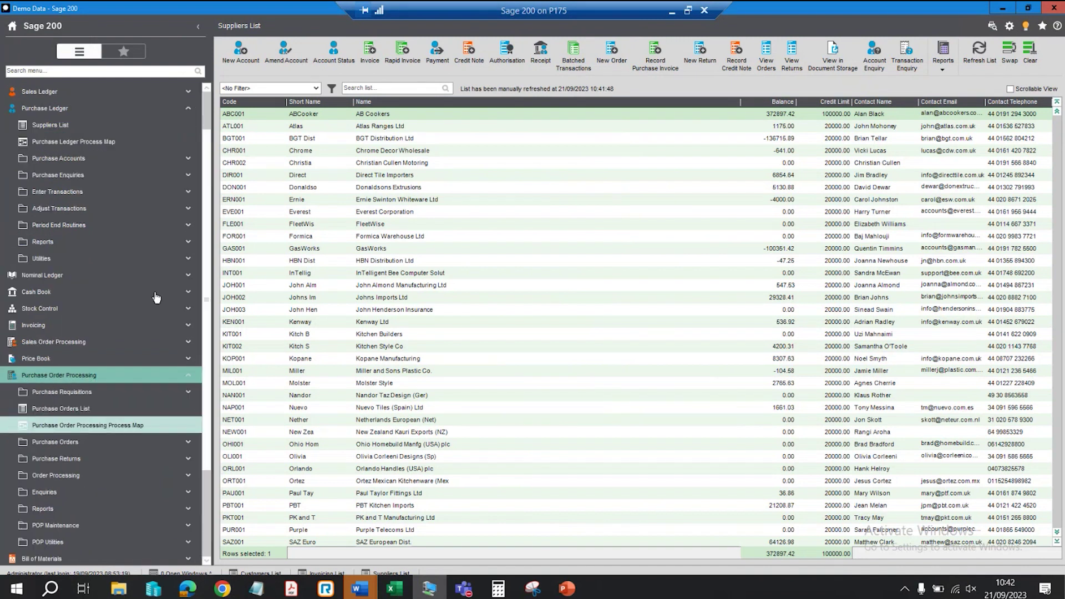
pyautogui.click(98, 408)
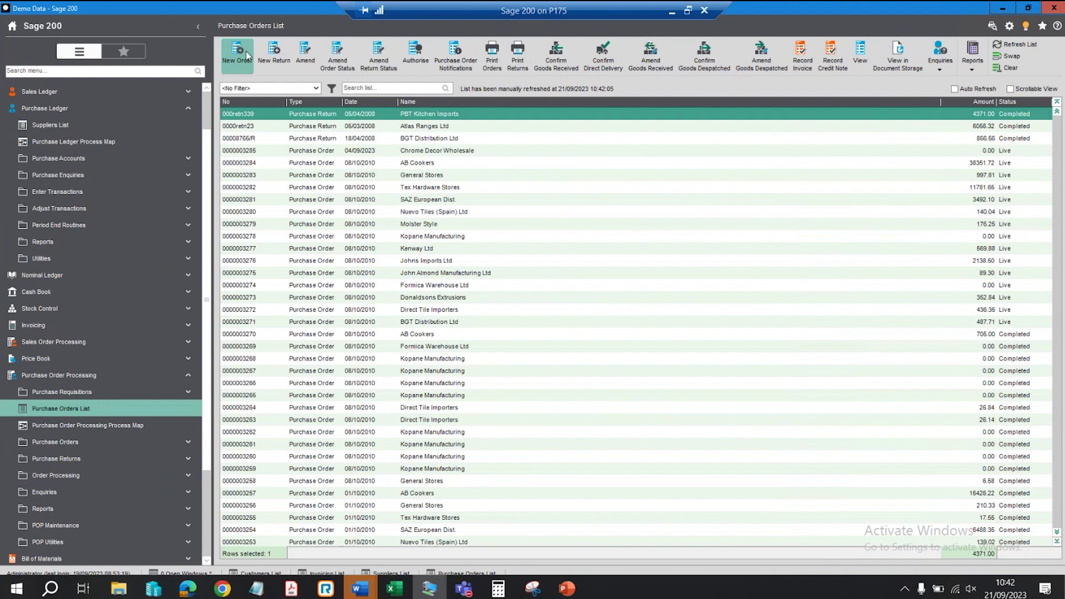
# - Start a new purchase order for supplier AB Cookers and acknowledge its alerts and credit limit warning
pyautogui.click(247, 55)
pyautogui.click(346, 101)
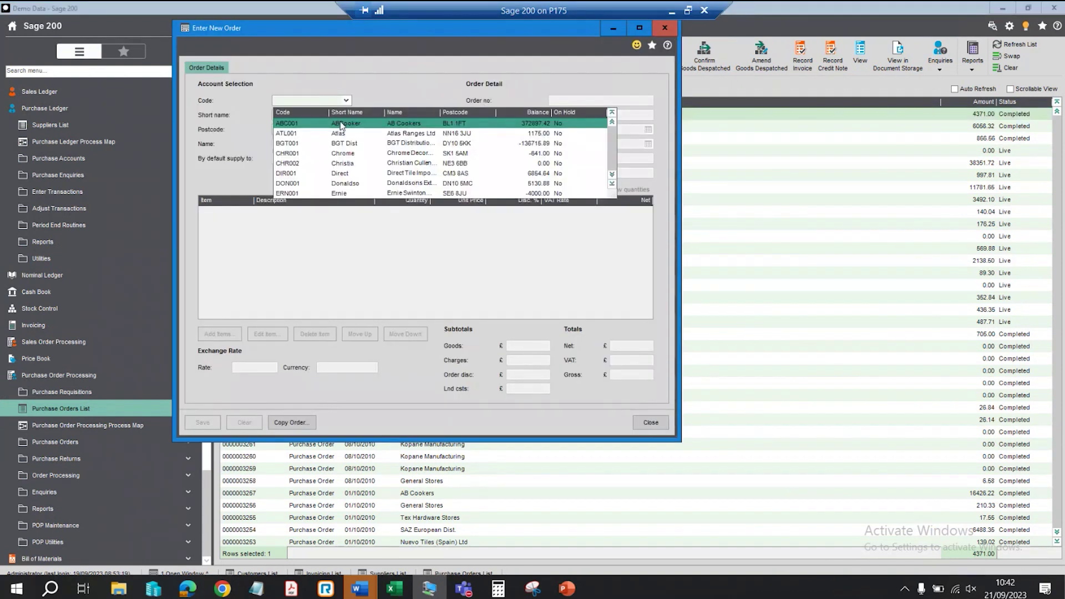
pyautogui.click(342, 123)
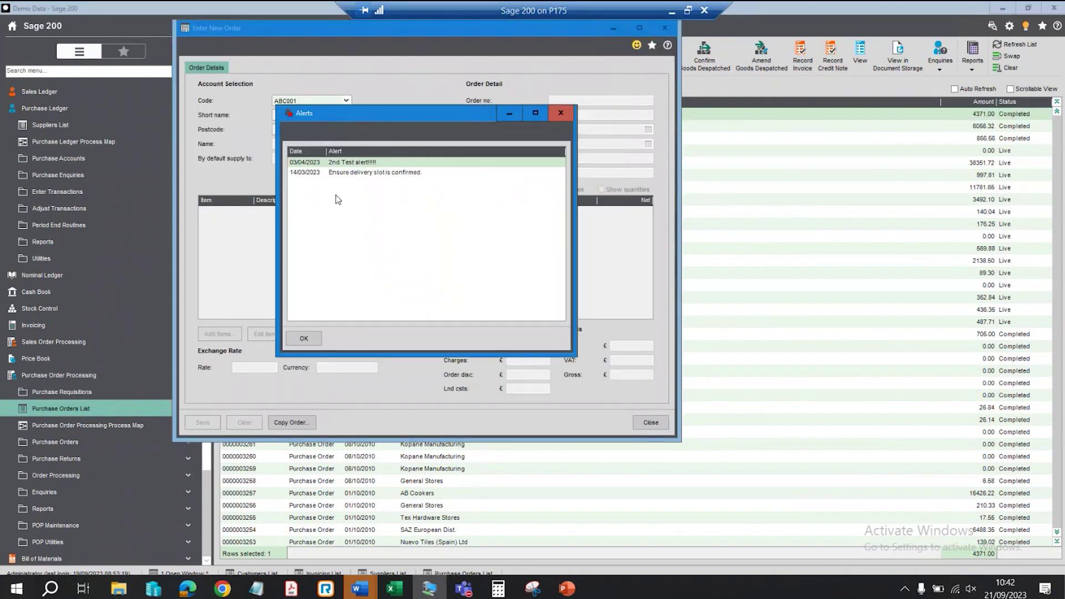
pyautogui.click(306, 337)
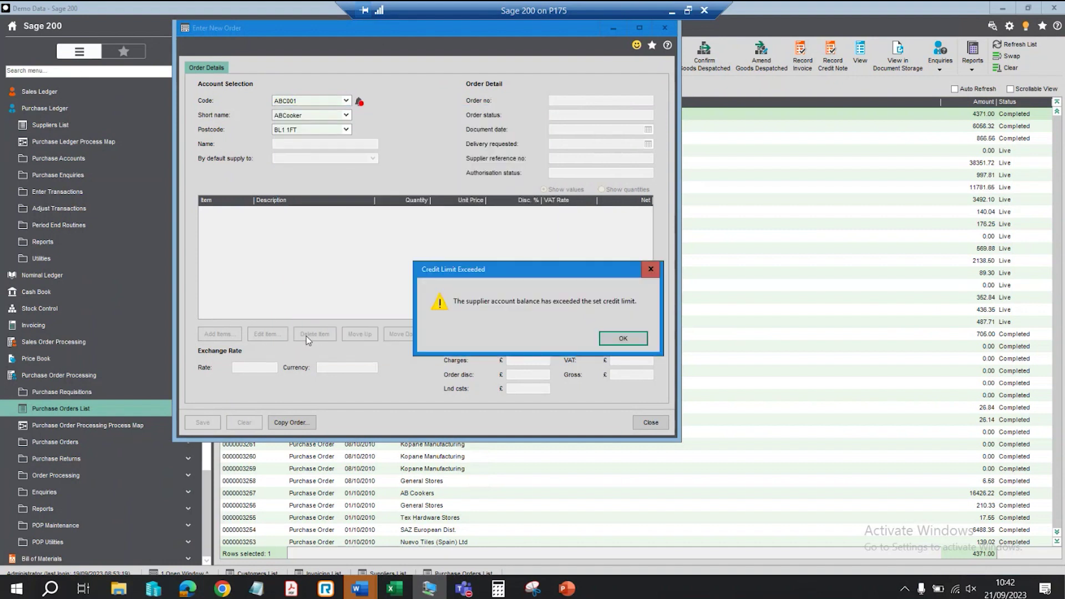
pyautogui.click(624, 336)
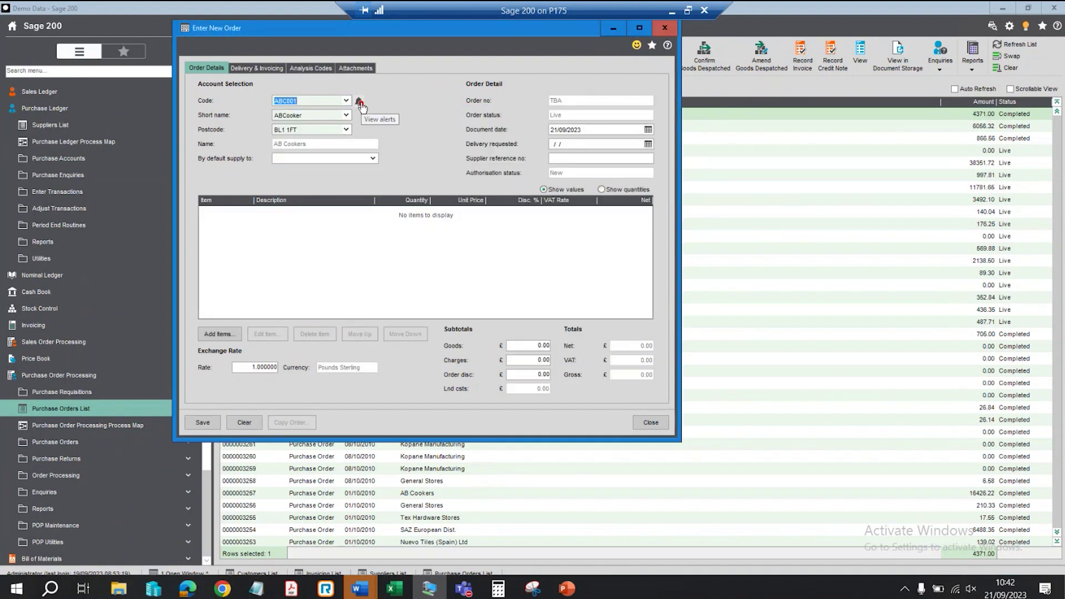
# - View the AB Cookers alerts again from within the purchase order, and close the order without saving it
pyautogui.click(359, 103)
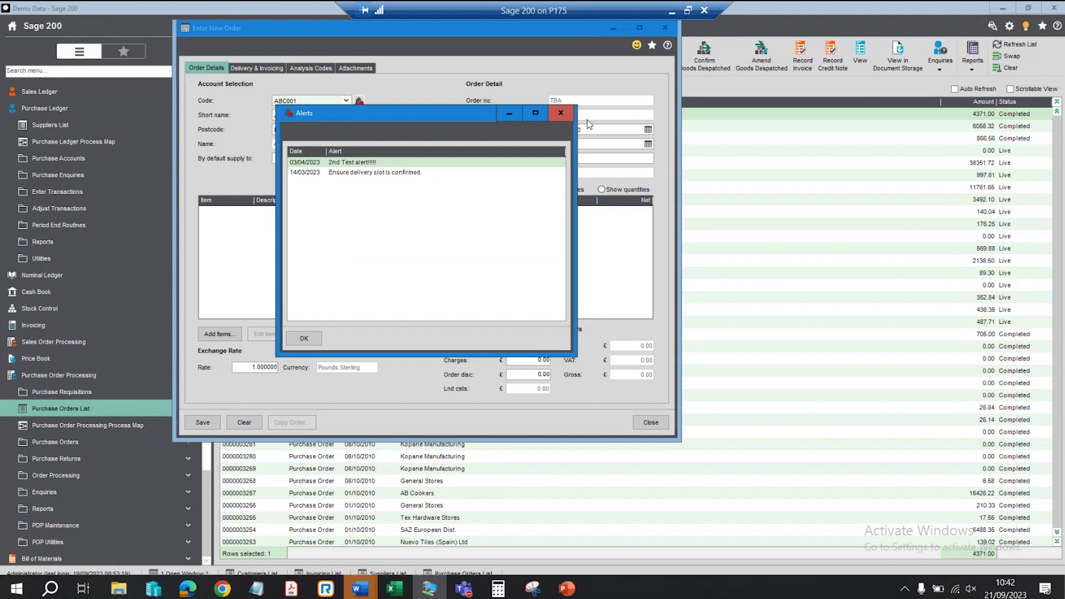
pyautogui.click(561, 113)
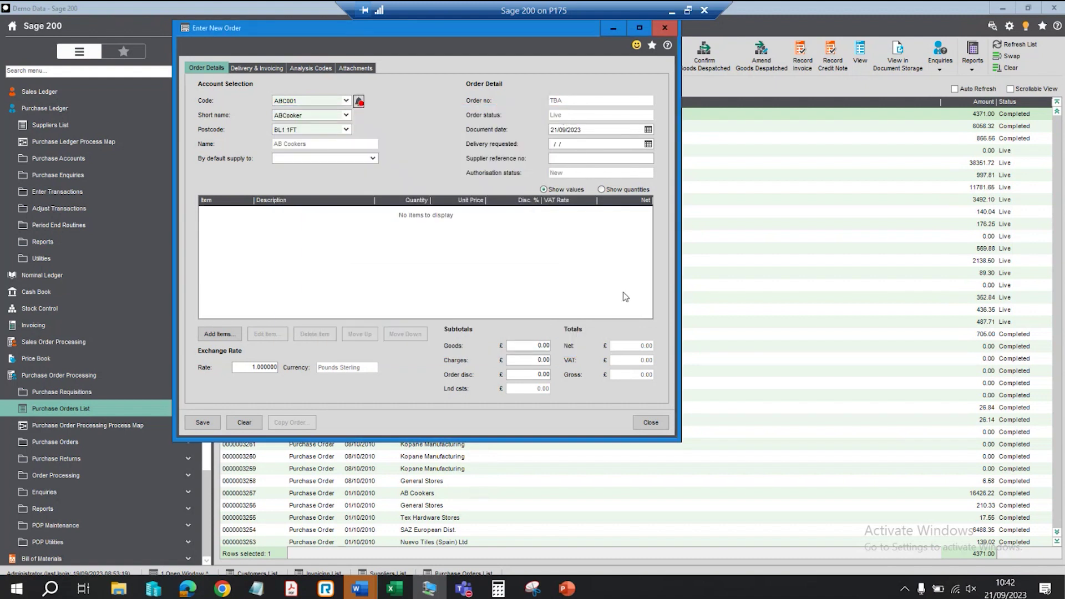
pyautogui.click(651, 423)
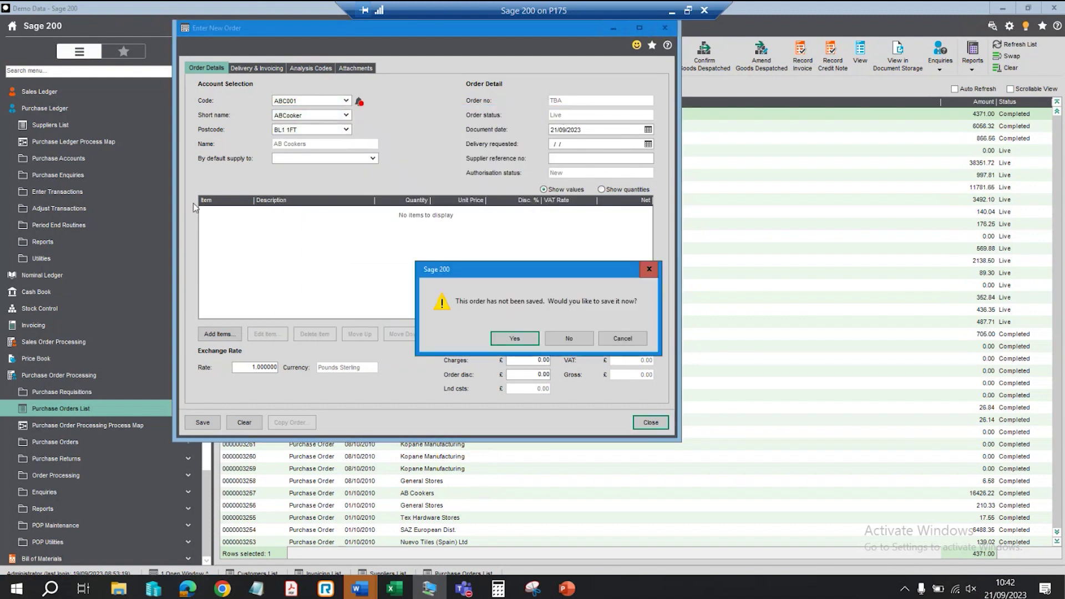
pyautogui.click(569, 338)
# - In the Purchase Ledger's Suppliers List, set the motoring supplier's active status to Hidden and save the account status
pyautogui.click(77, 109)
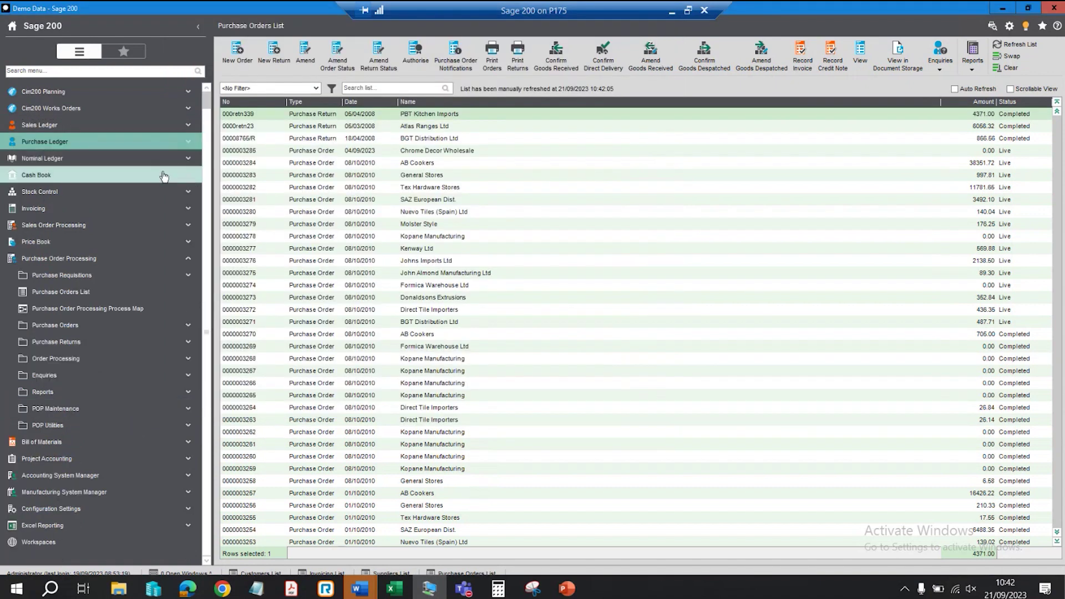
pyautogui.click(92, 146)
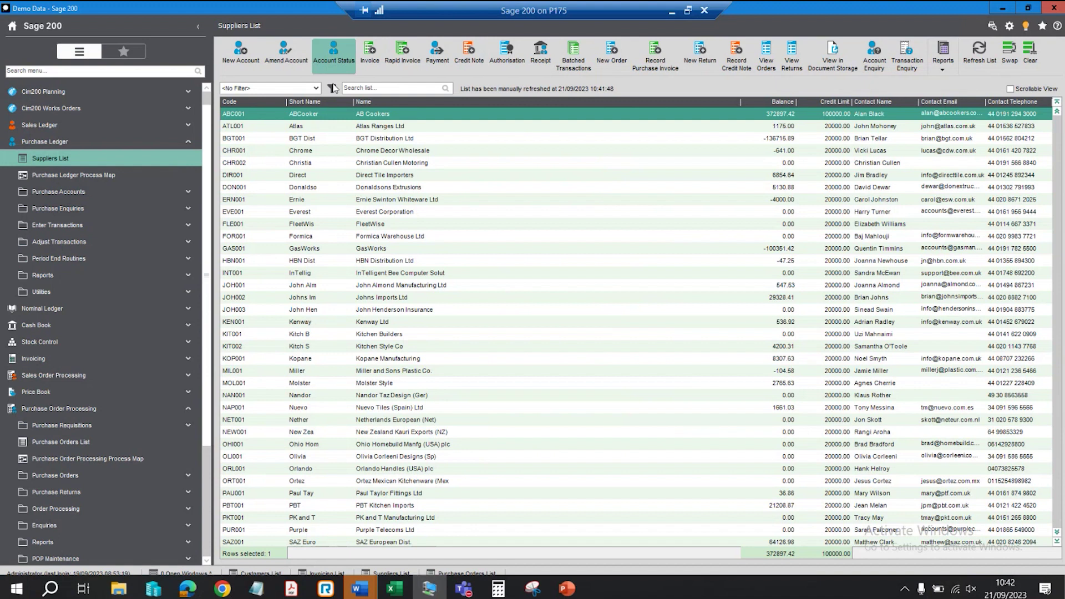
pyautogui.click(408, 163)
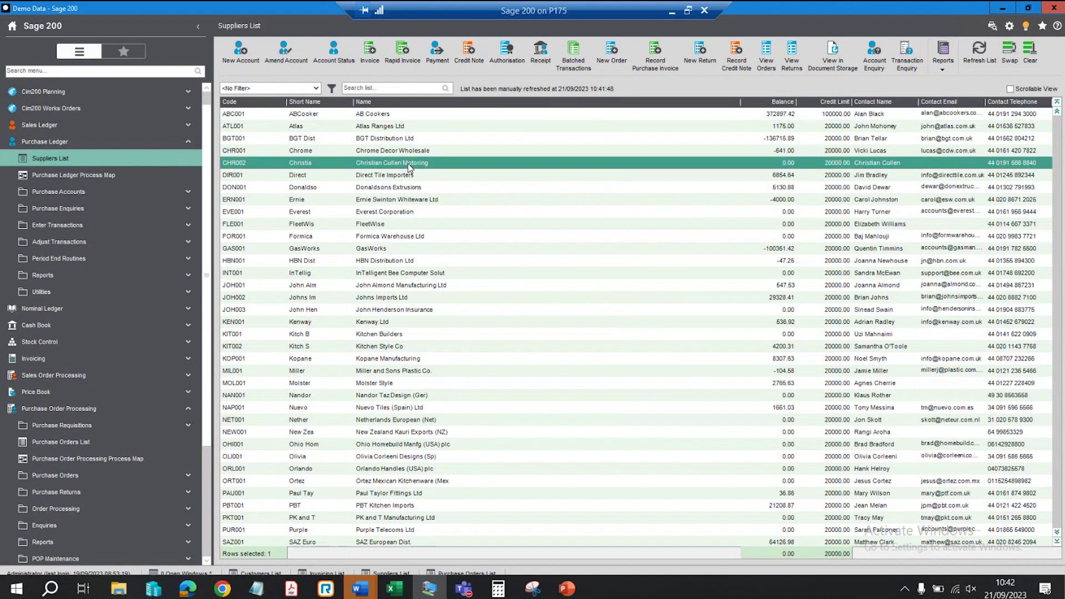
pyautogui.click(335, 54)
pyautogui.click(368, 264)
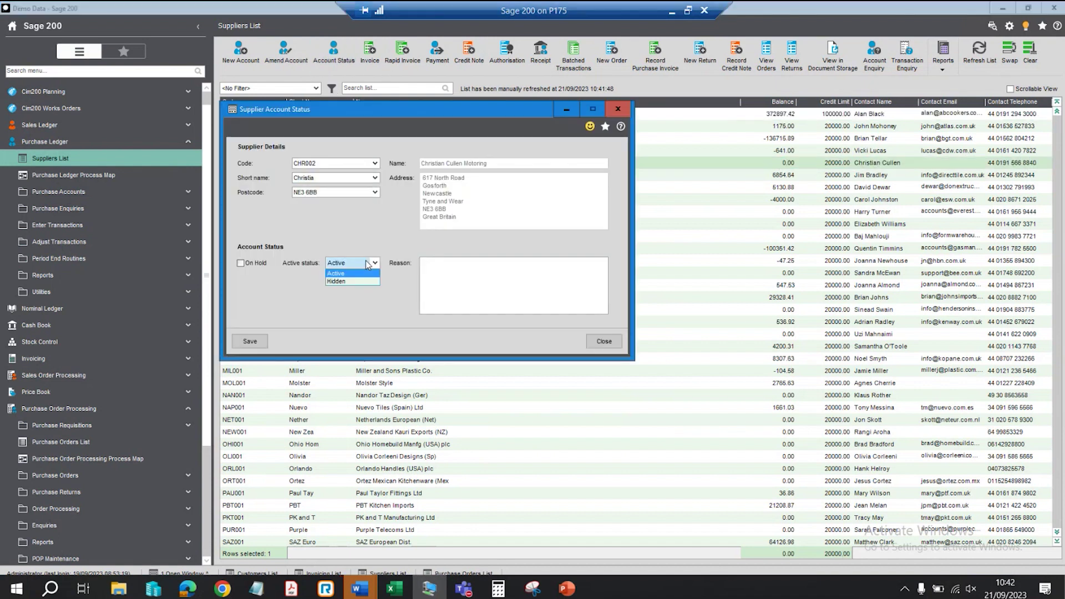
pyautogui.click(336, 281)
pyautogui.click(248, 342)
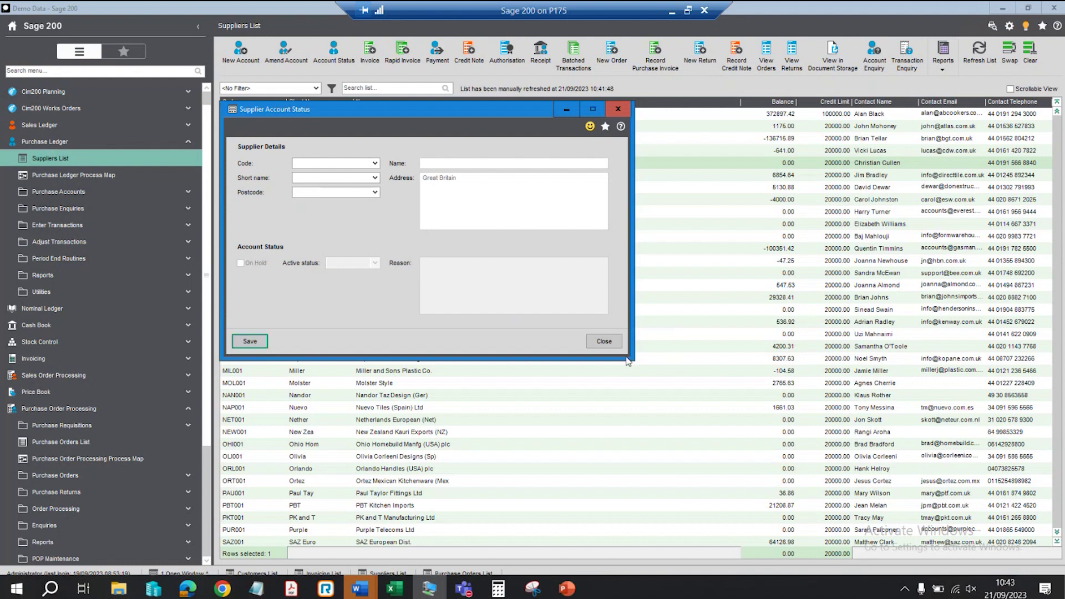
pyautogui.click(604, 341)
# - In the Sales Ledger's Customers List, set the Better Kitchens account's active status to Hidden and save it
pyautogui.click(161, 125)
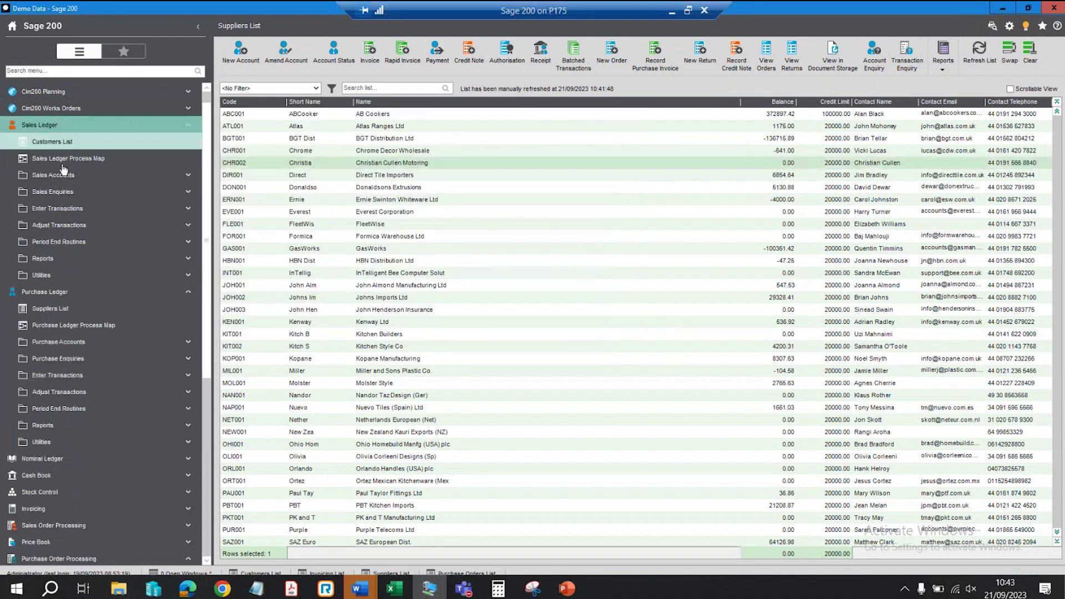
pyautogui.click(160, 138)
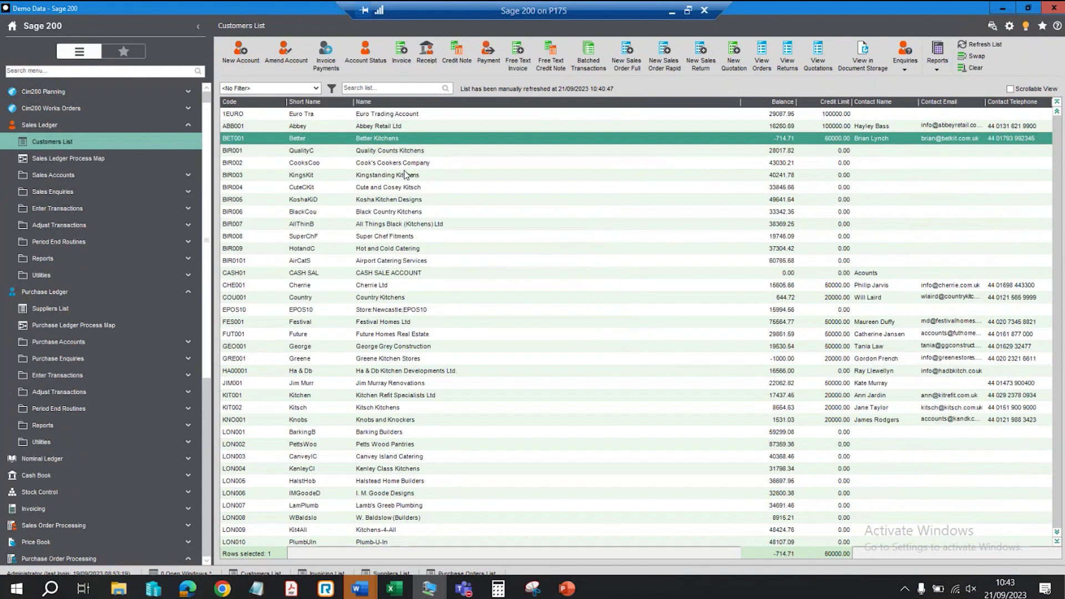
pyautogui.click(365, 53)
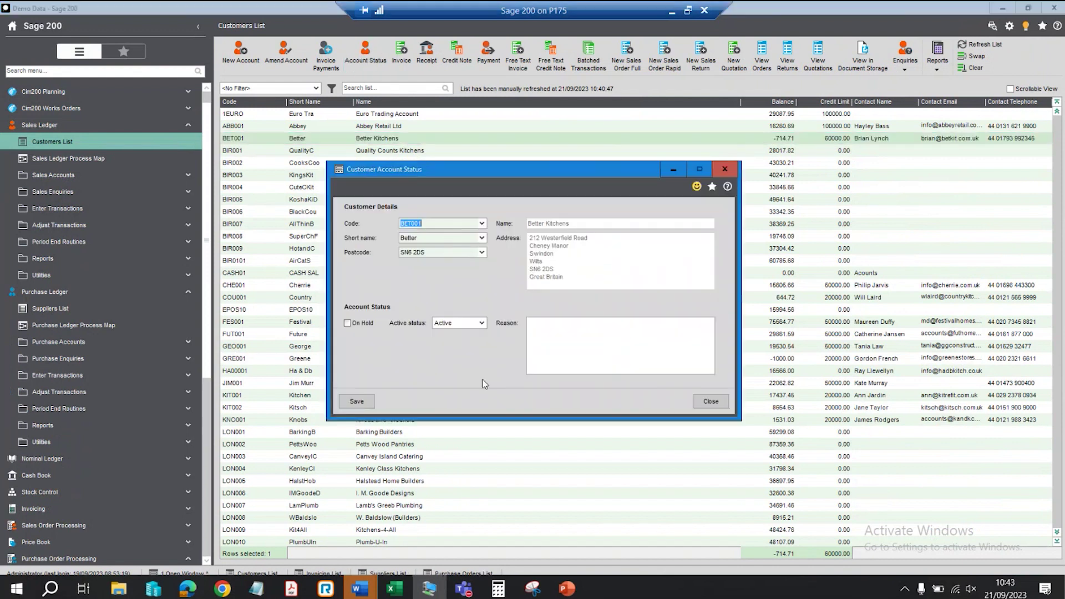
pyautogui.click(480, 323)
pyautogui.click(453, 341)
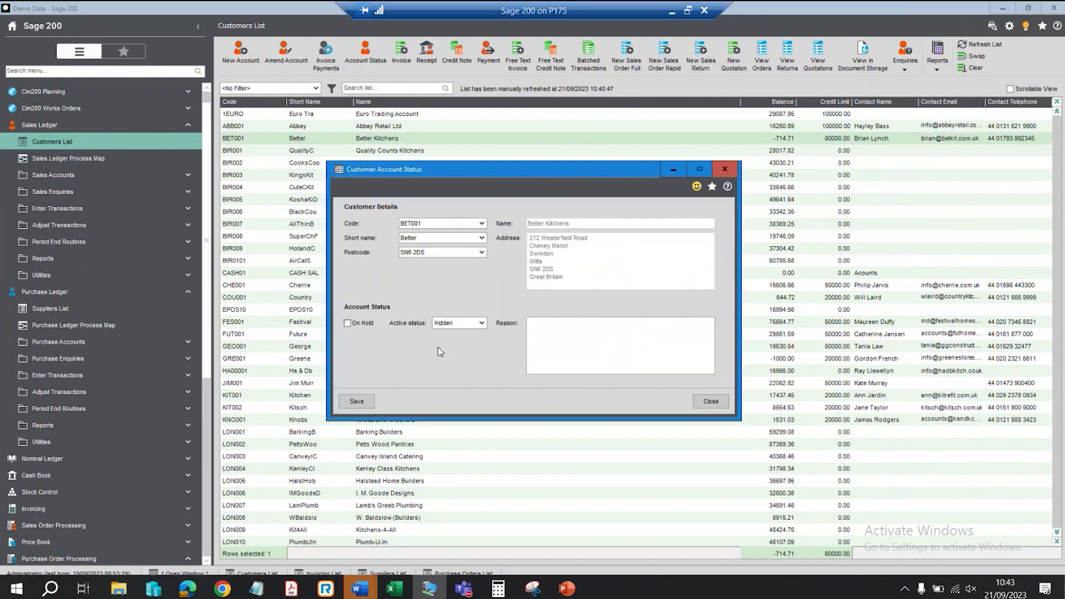
pyautogui.click(357, 401)
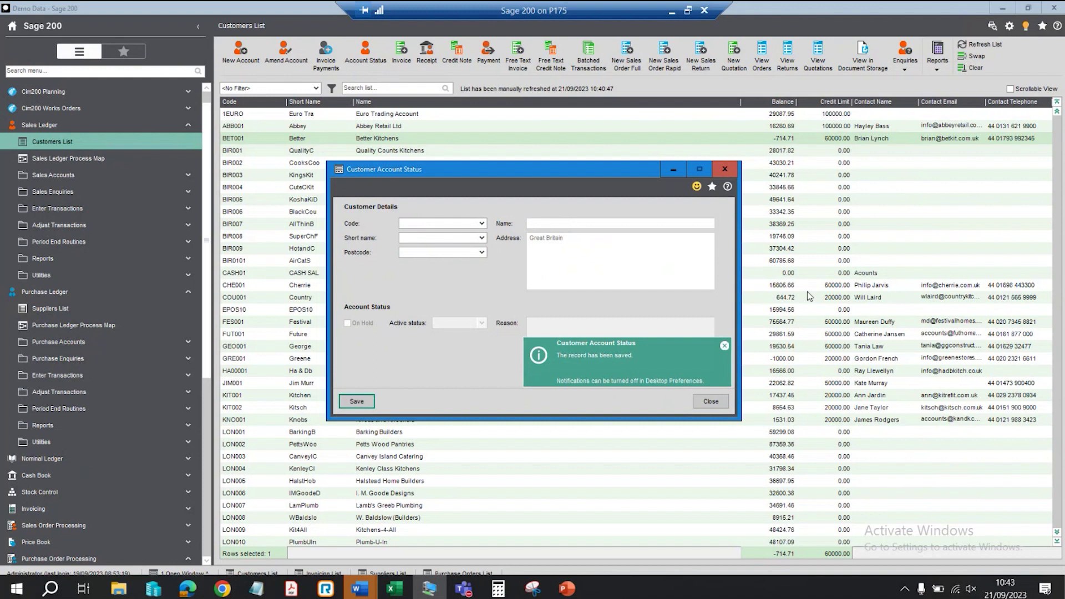
pyautogui.click(711, 402)
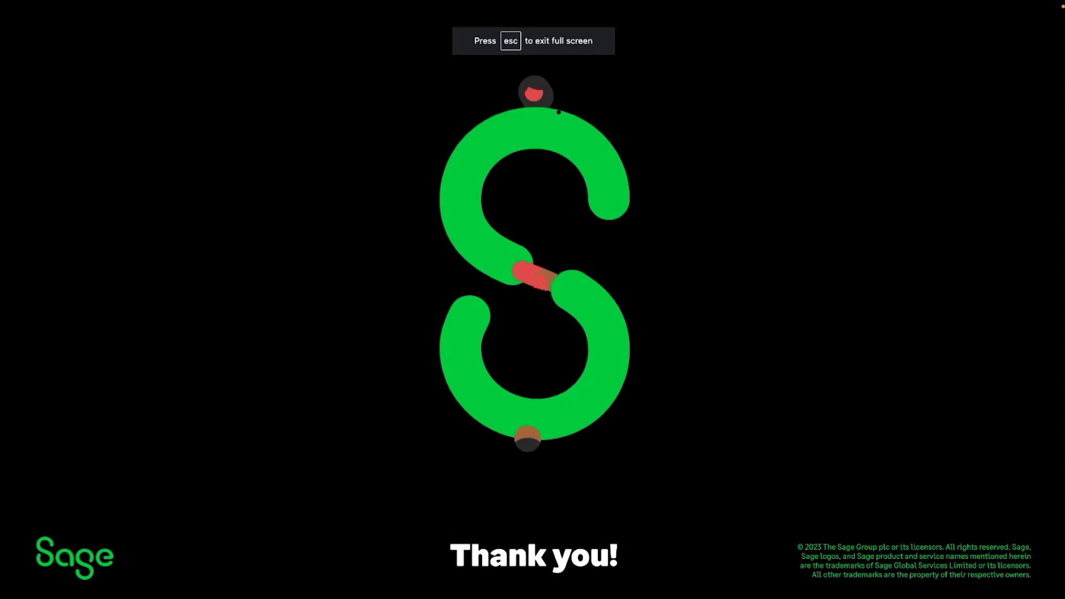
pyautogui.press('Home')
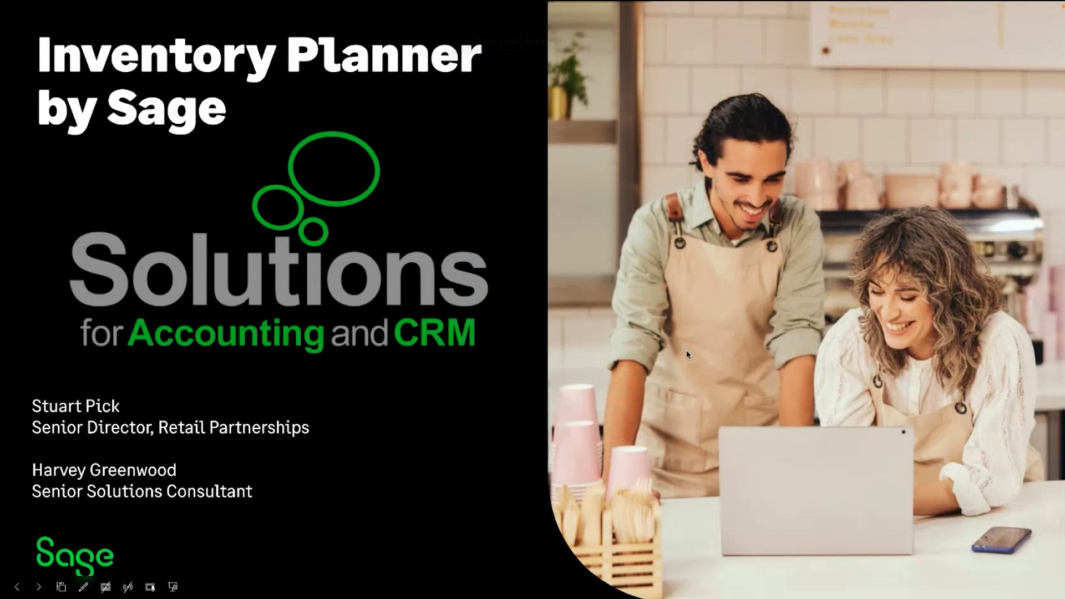
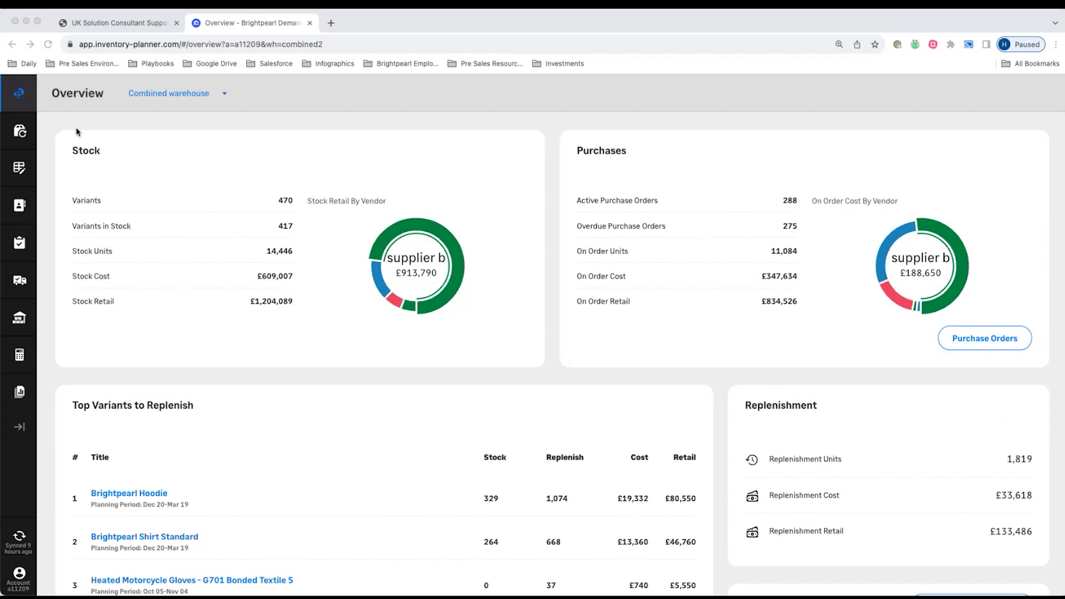
# - Open the Replenishment report in Inventory Planner and examine the Brightpearl Hoodie's lead time, days of stock and forecast
pyautogui.click(18, 131)
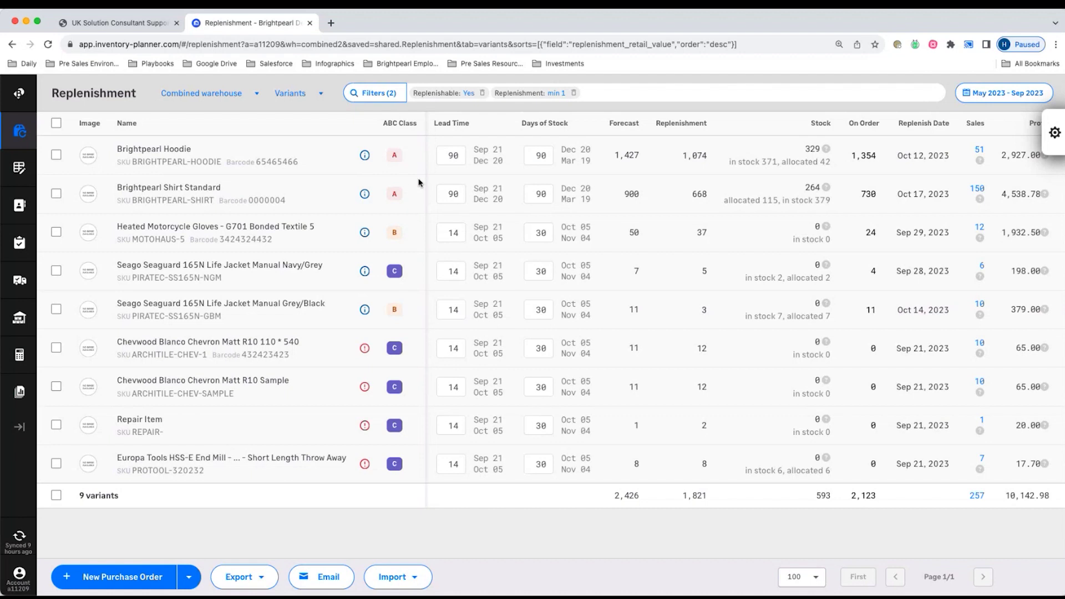
pyautogui.click(454, 158)
pyautogui.click(609, 165)
pyautogui.doubleClick(634, 154)
pyautogui.click(634, 153)
# - Browse the sales and replenishment columns available for the Replenishment report, and close the column editor without changes
pyautogui.click(1046, 132)
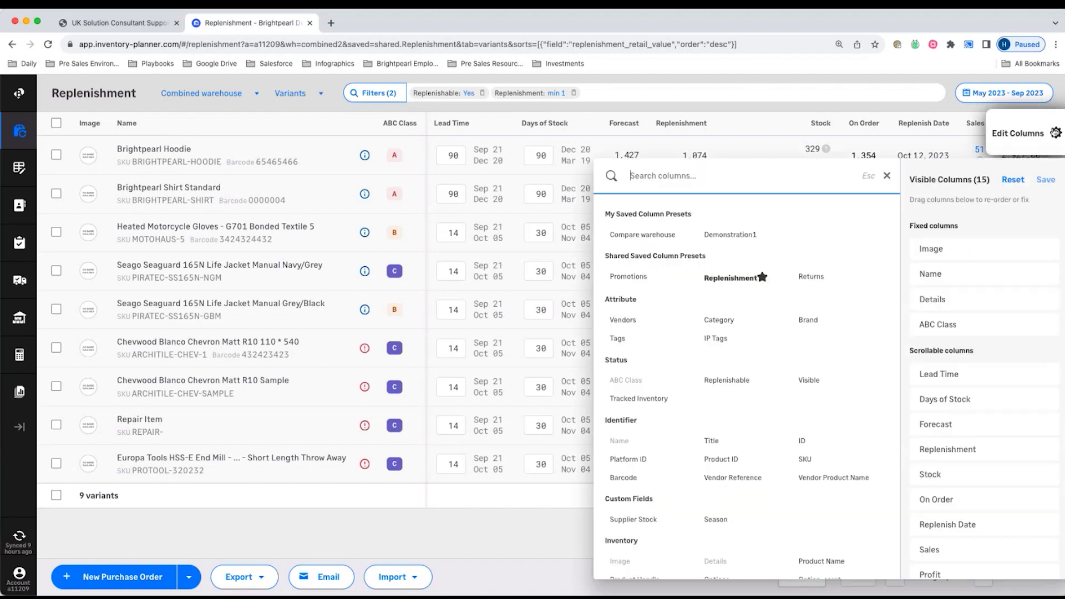
pyautogui.scroll(-15, 707, 320)
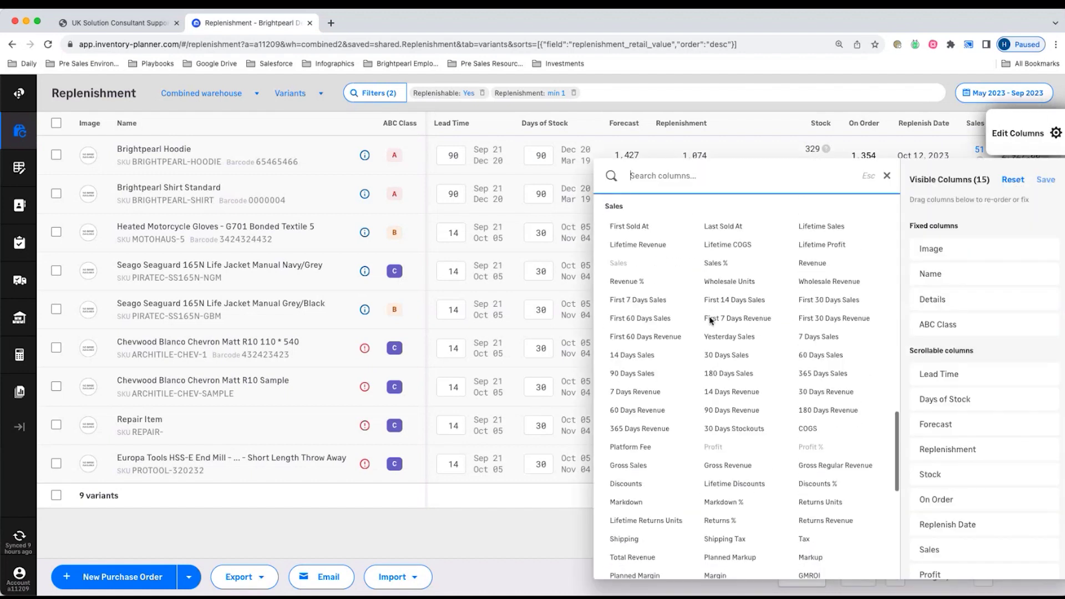
pyautogui.scroll(-4, 710, 320)
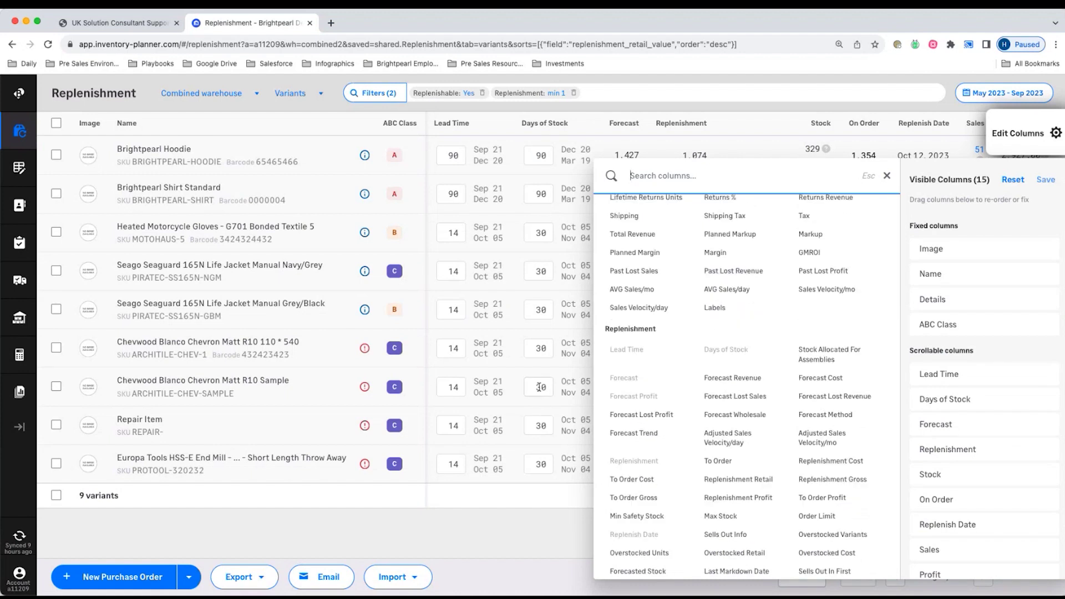
pyautogui.click(569, 342)
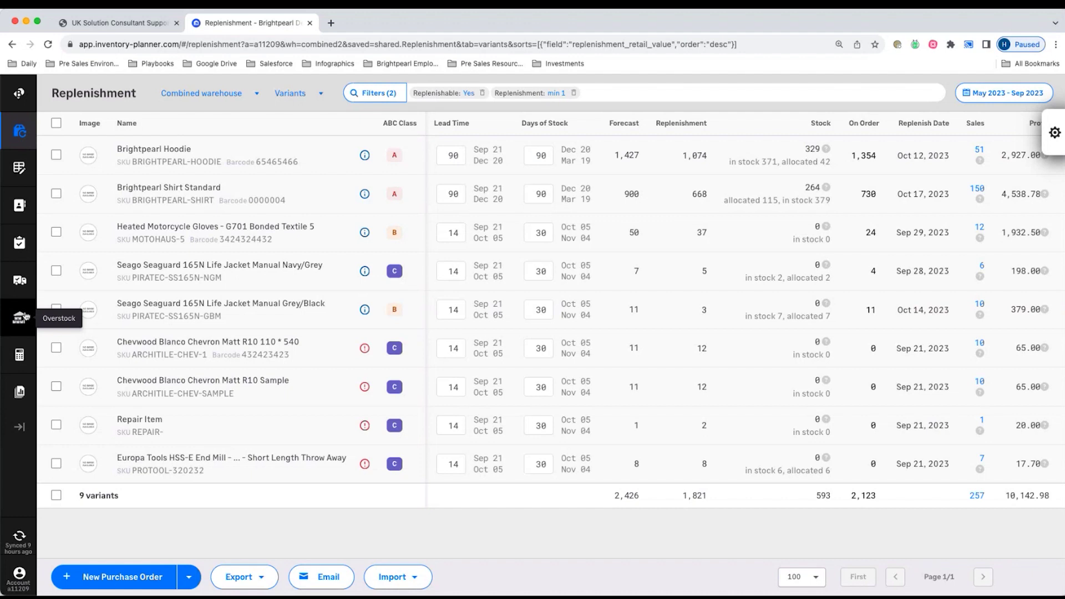
# - Open the Overstock report for the combined warehouse
pyautogui.click(25, 317)
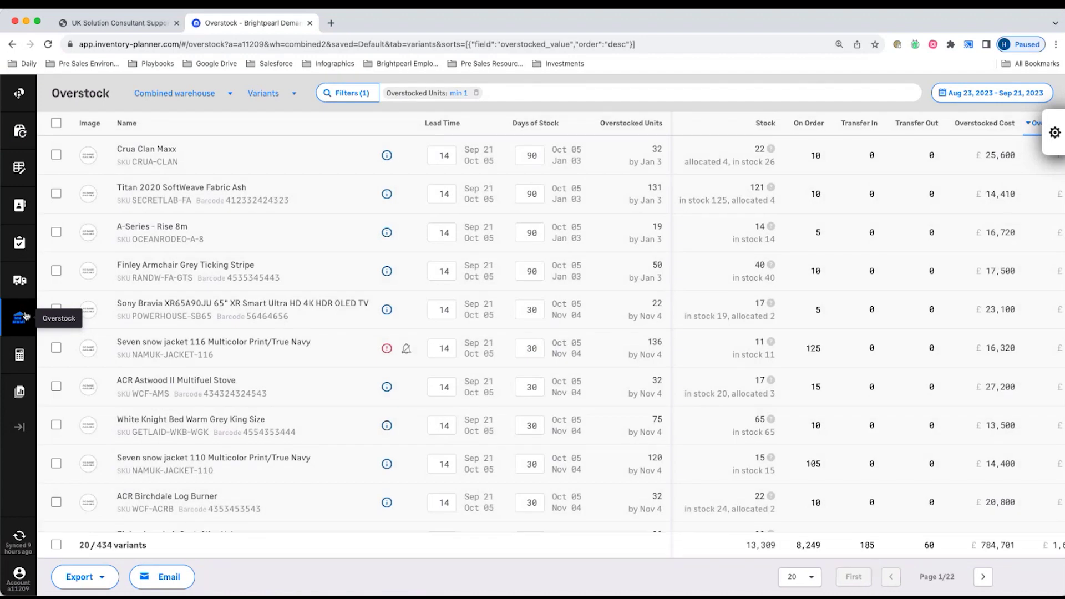
# - Examine the overstocked units, overstocked cost and overstocked retail values in the Overstock report, starting with the Crua Clan Maxx
pyautogui.tripleClick(1021, 550)
pyautogui.click(1032, 553)
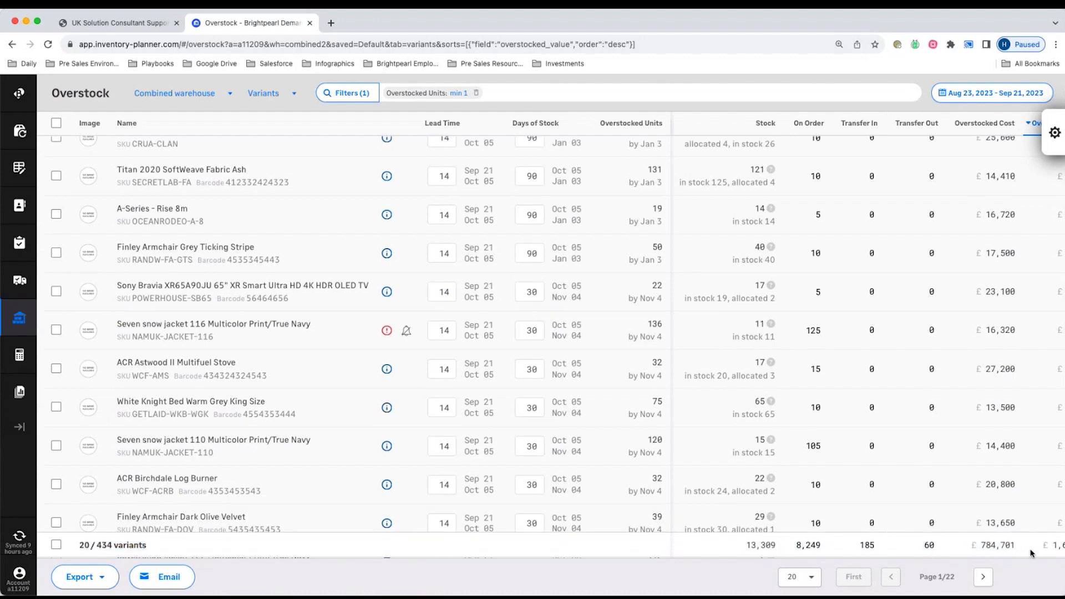
pyautogui.scroll(1, 733, 421)
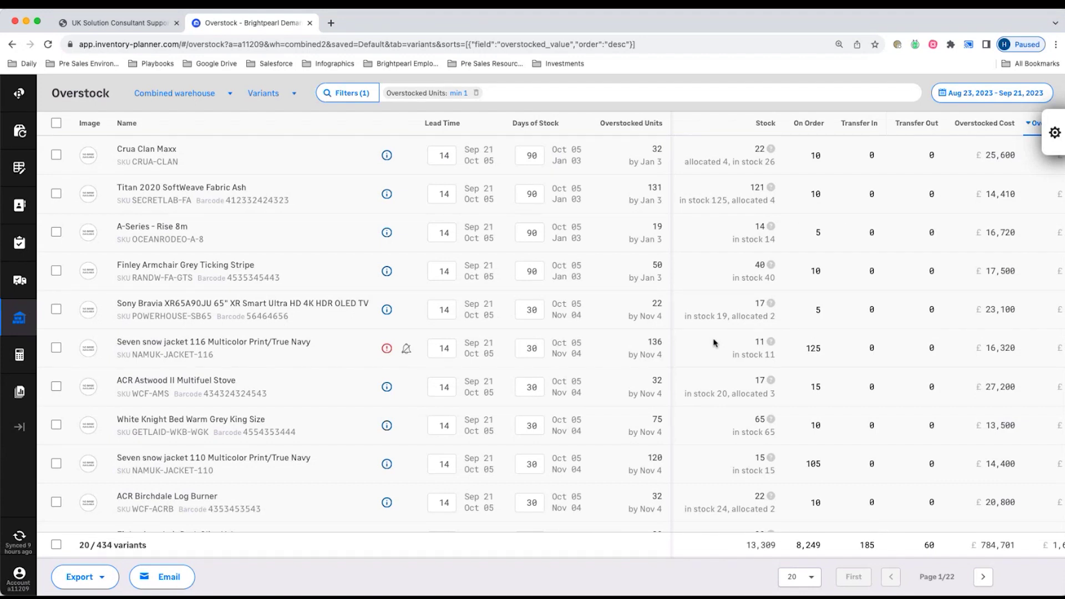
pyautogui.moveTo(663, 162); pyautogui.dragTo(642, 161)
pyautogui.doubleClick(658, 148)
pyautogui.hscroll(5, 683, 149)
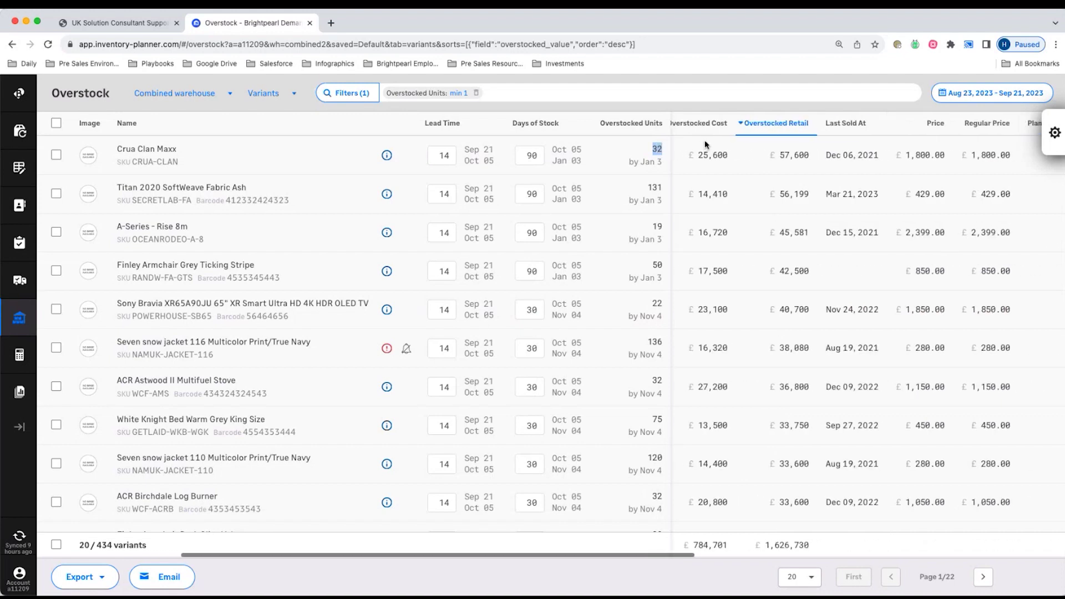
pyautogui.hscroll(-1, 706, 144)
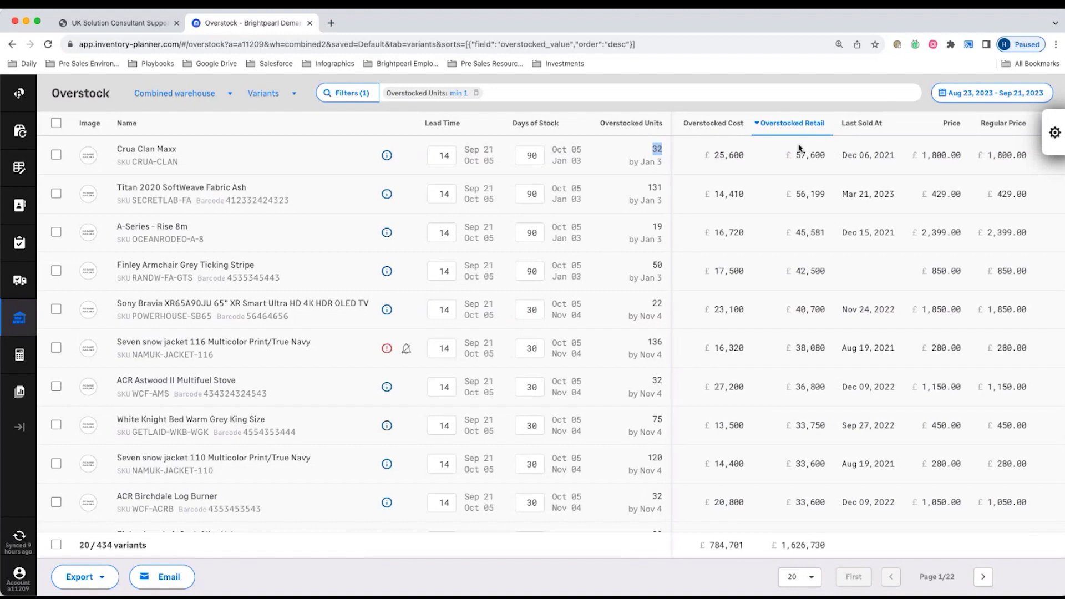
pyautogui.click(799, 149)
# - Open the Inventory KPIs report and review its grouping options, keeping the Categories grouping
pyautogui.click(20, 392)
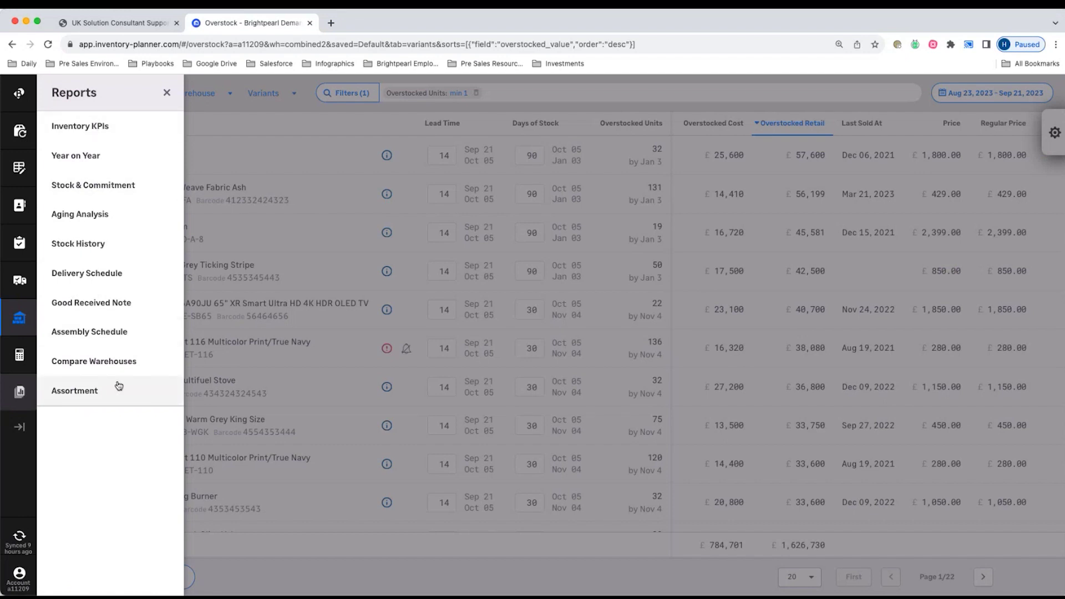
pyautogui.click(92, 127)
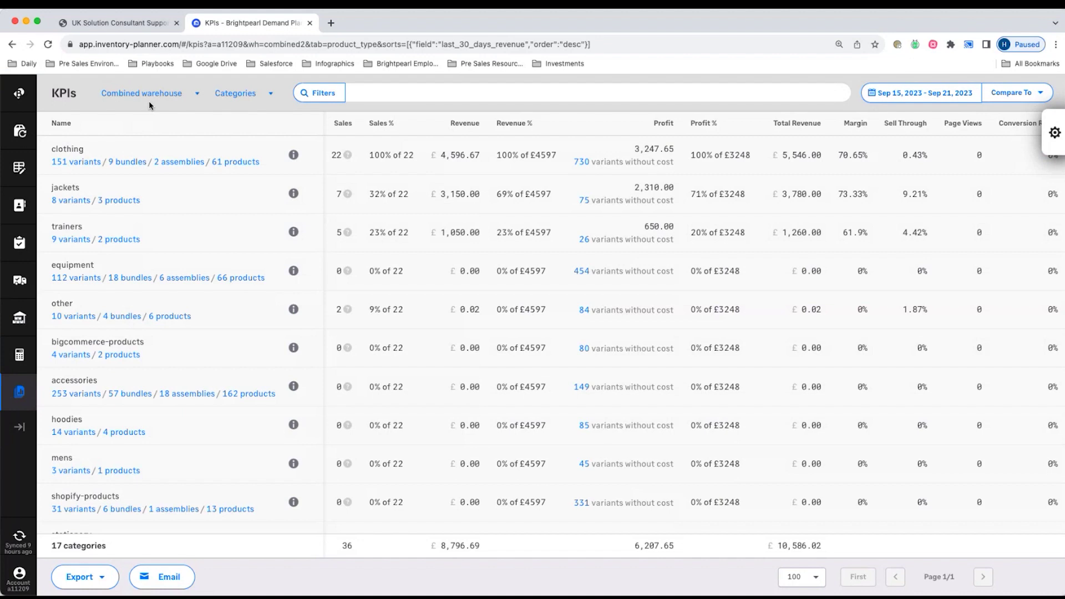
pyautogui.click(235, 95)
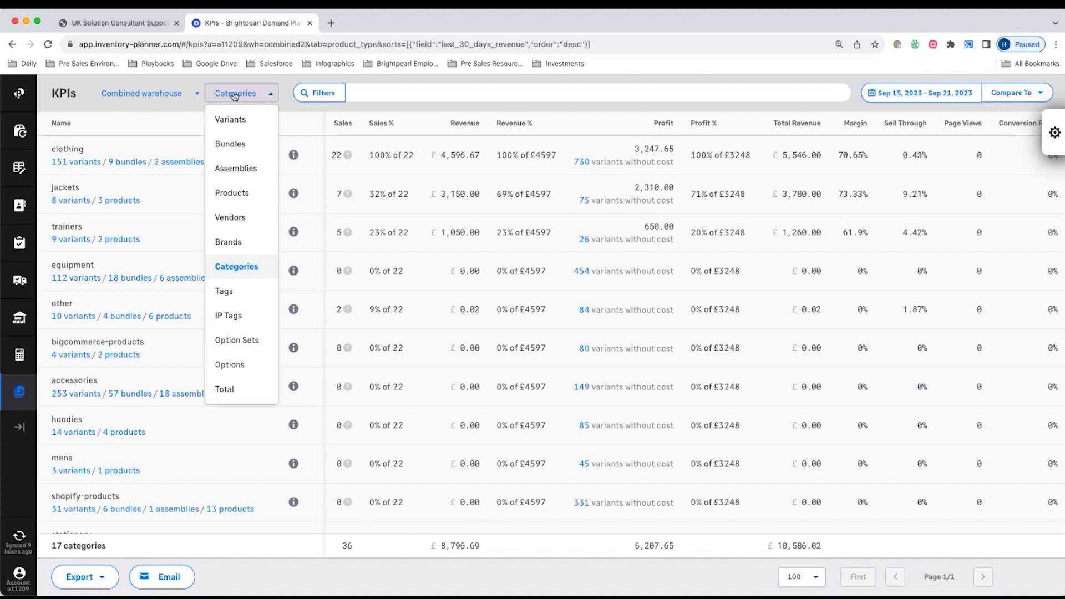
pyautogui.click(235, 96)
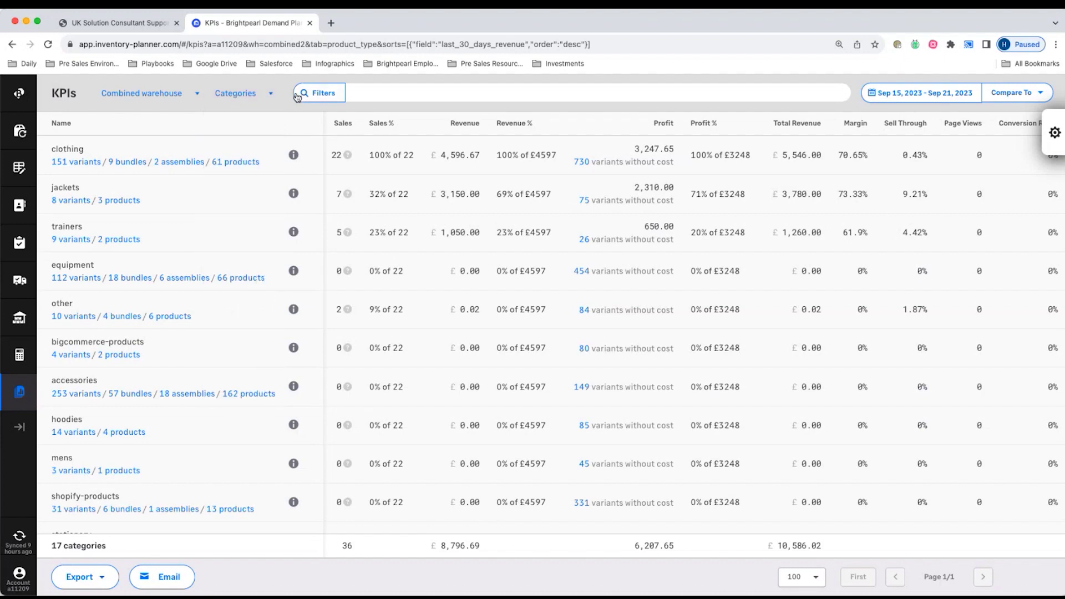
# - Set the KPIs period to Aug 23 - Sep 21, 2023 and compare it to Jul 24 - Aug 22 and Jun 24 - Jul 23, 2023
pyautogui.click(925, 93)
pyautogui.click(888, 192)
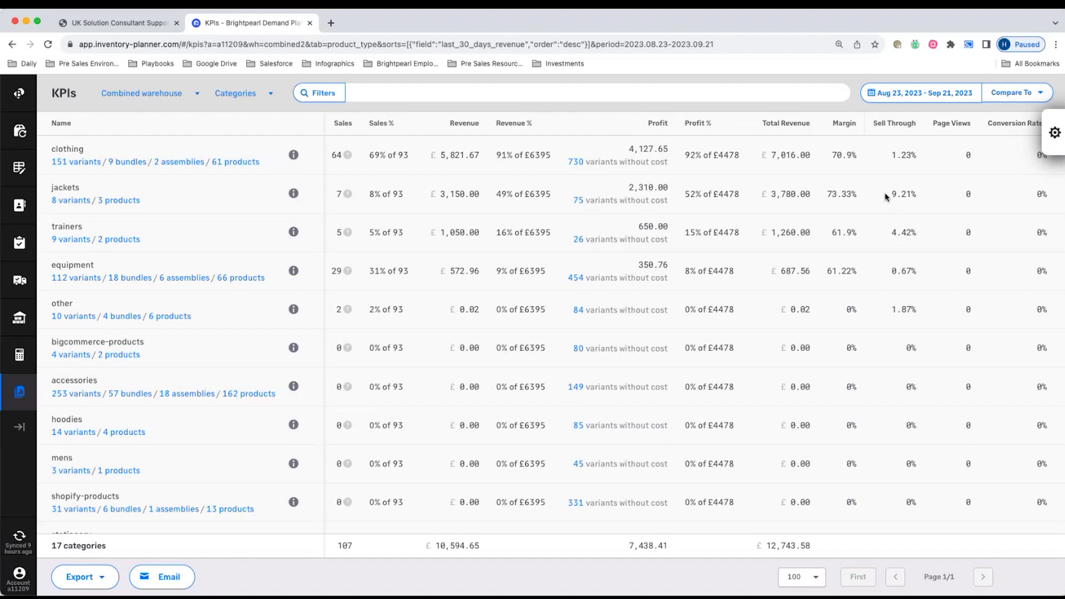
pyautogui.click(1004, 93)
pyautogui.click(971, 119)
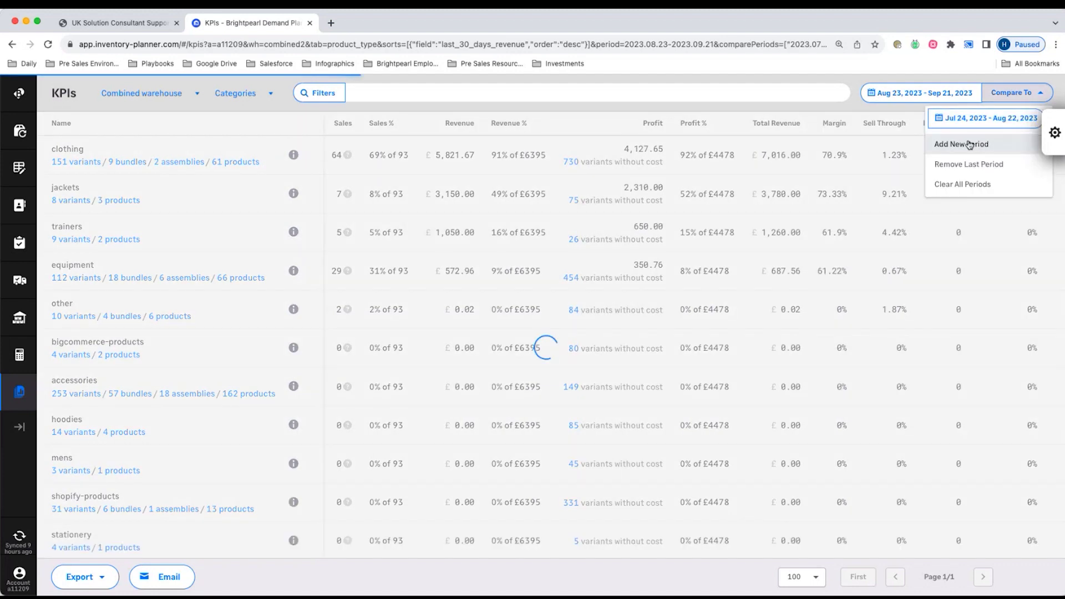
pyautogui.click(971, 143)
pyautogui.click(1026, 95)
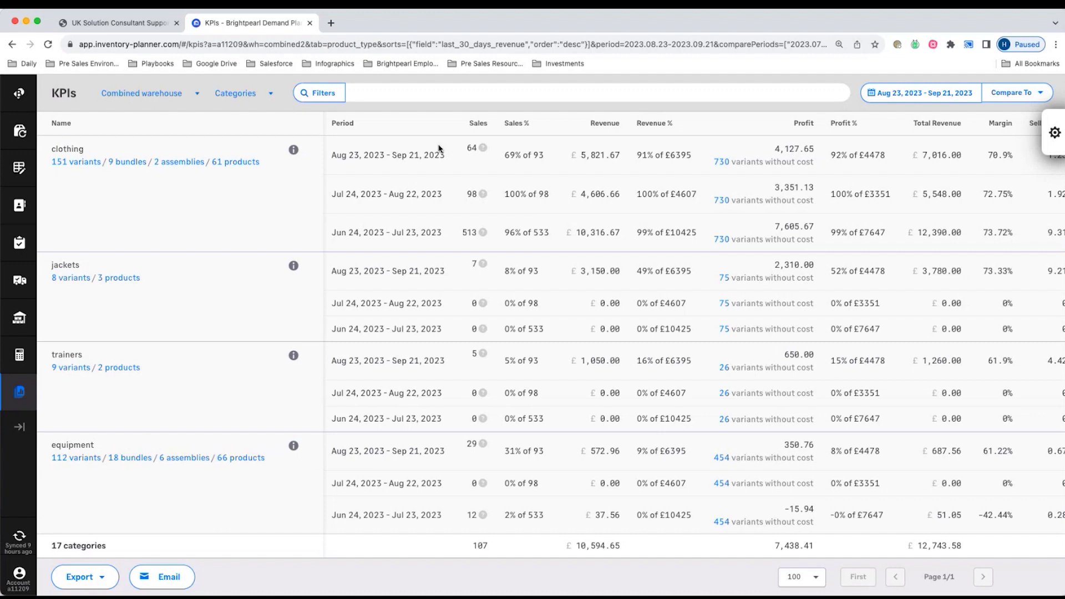
pyautogui.click(183, 579)
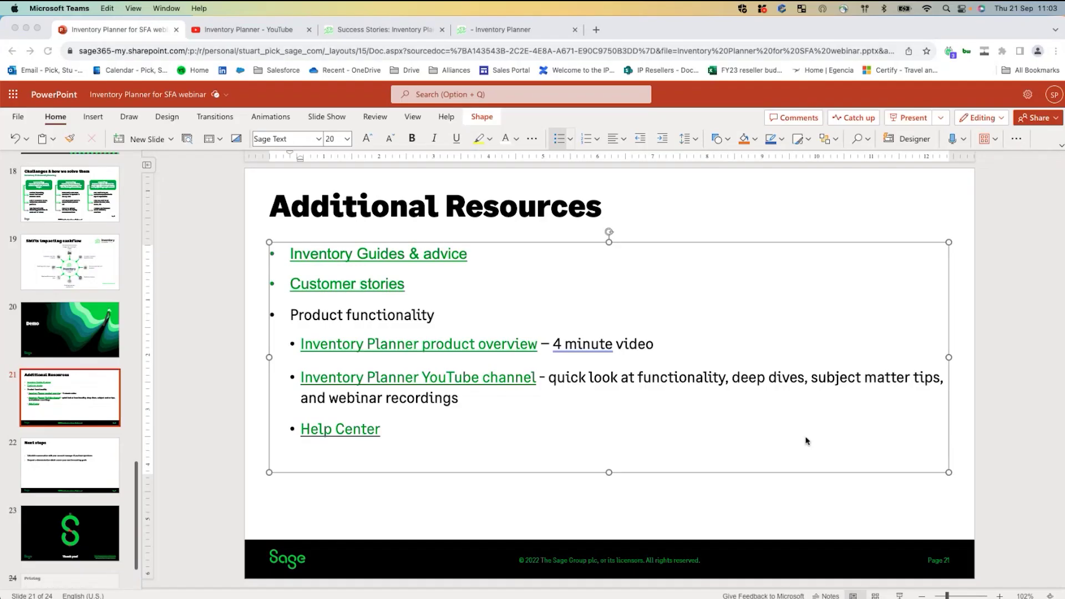
# - Present the Additional Resources slide of the PowerPoint webinar deck full screen, and exit the slide show
pyautogui.click(899, 590)
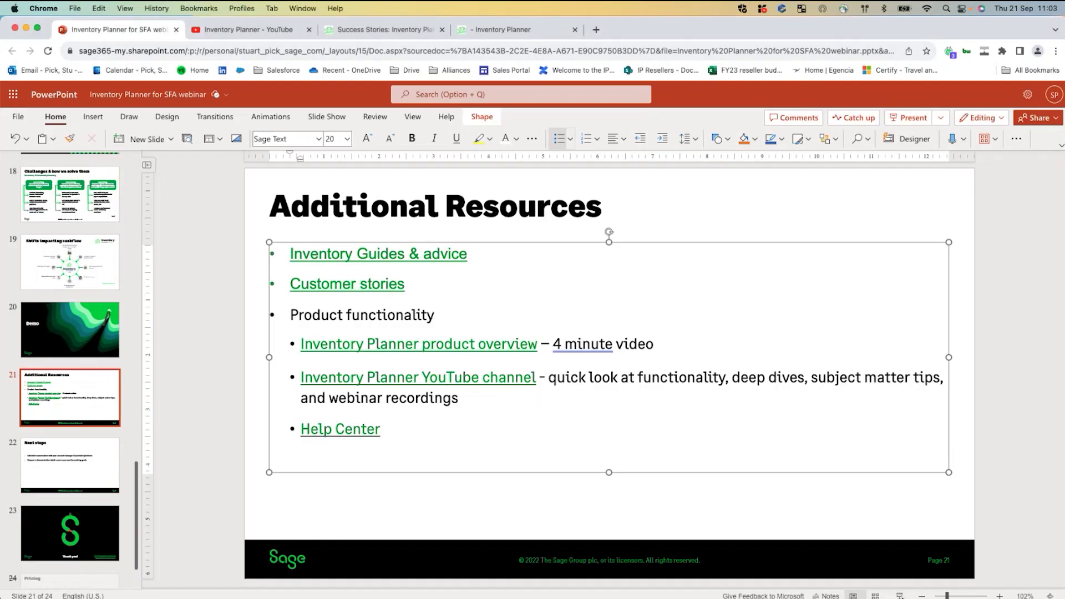
pyautogui.click(900, 595)
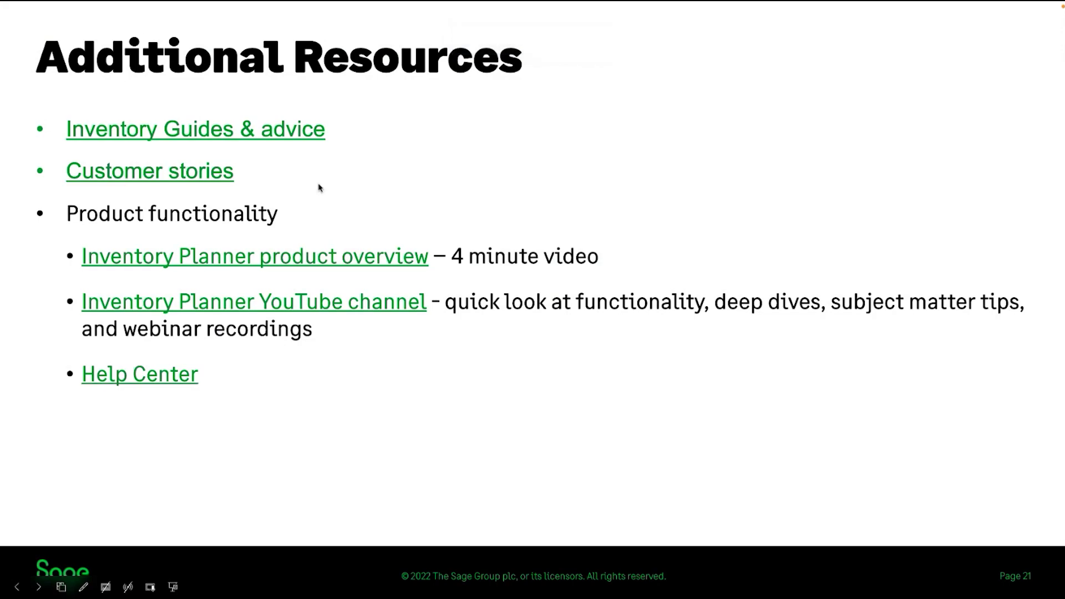
pyautogui.press('Escape')
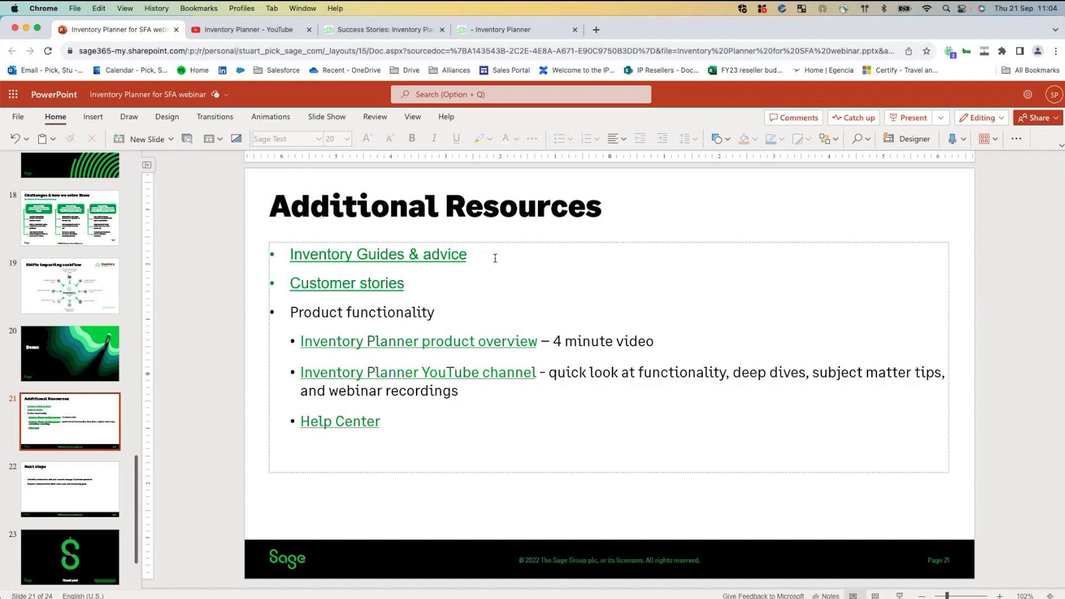
# - Switch to Inventory Planner's E-Commerce Guides web page and browse the available guides and checklists
pyautogui.press('super+4')
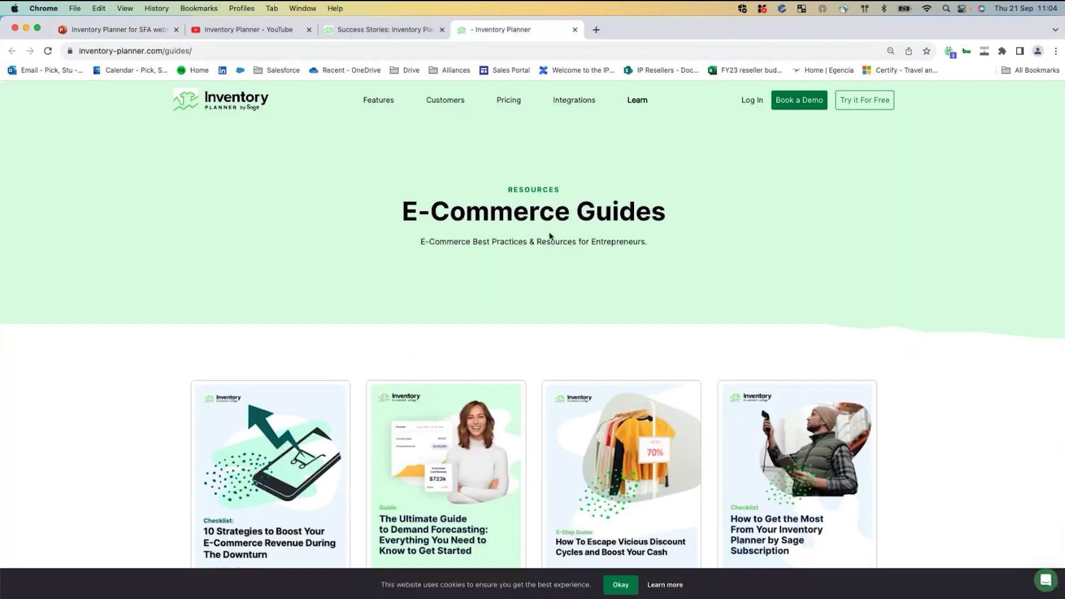
pyautogui.scroll(-2, 550, 237)
pyautogui.scroll(-3, 550, 236)
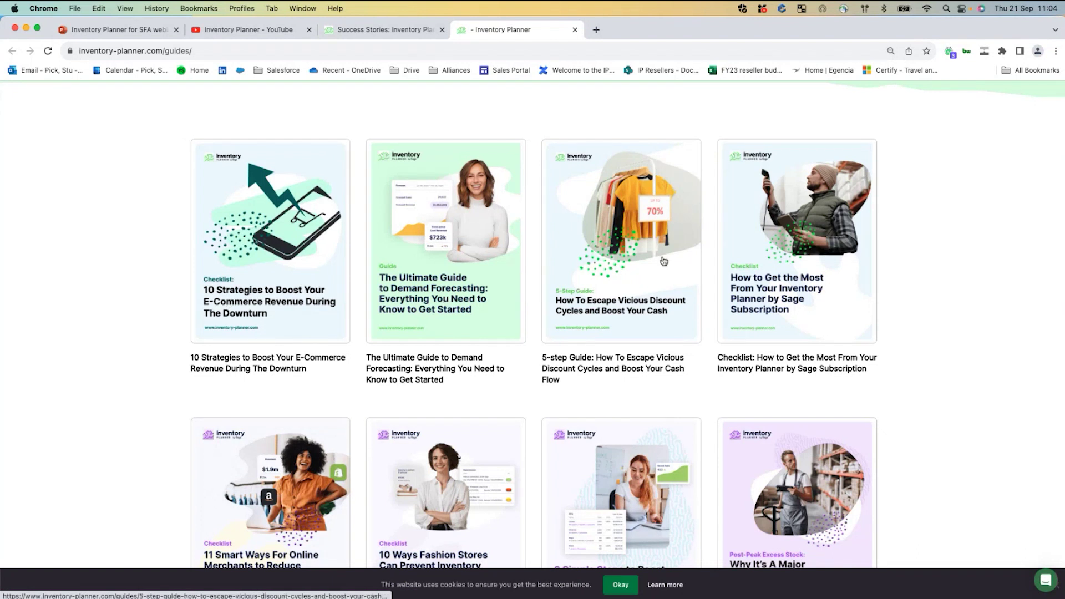
pyautogui.scroll(-3, 602, 377)
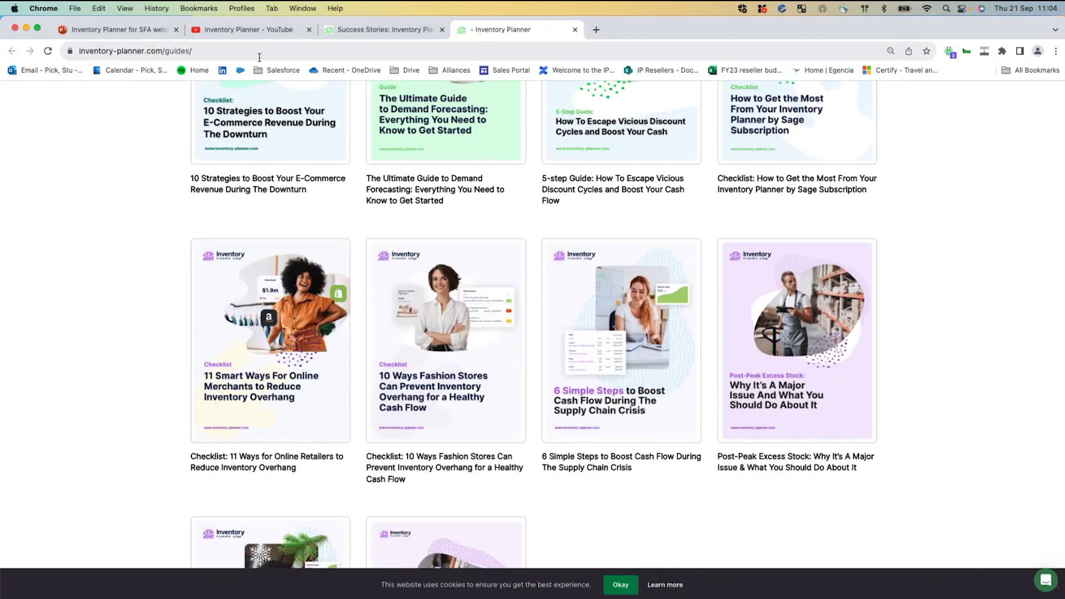
# - Switch to the Inventory Planner customer stories page and look through the stories, returning to its heading
pyautogui.click(387, 30)
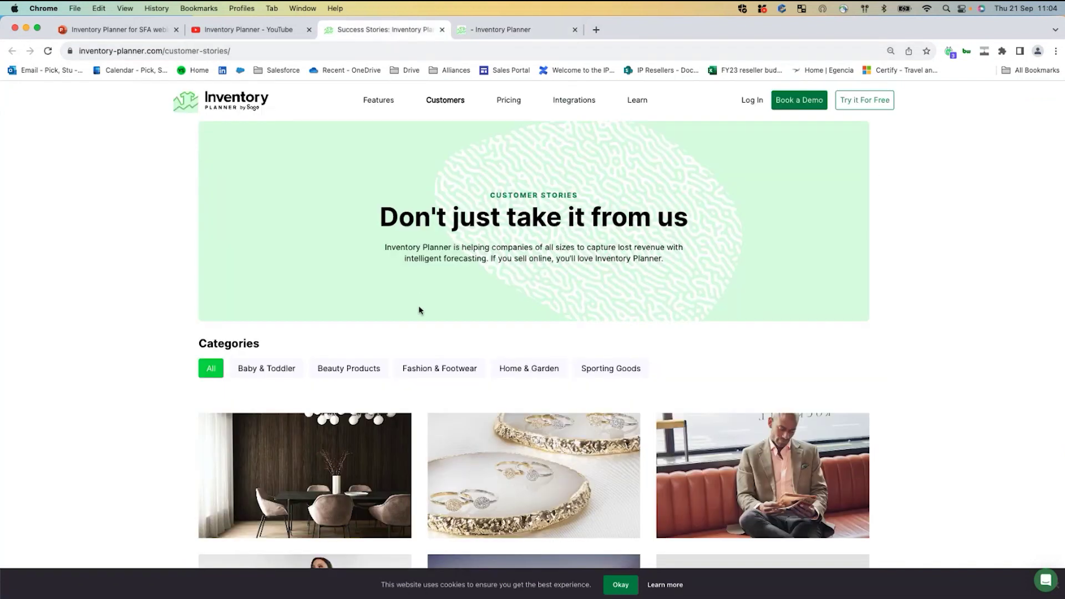
pyautogui.scroll(-10, 419, 310)
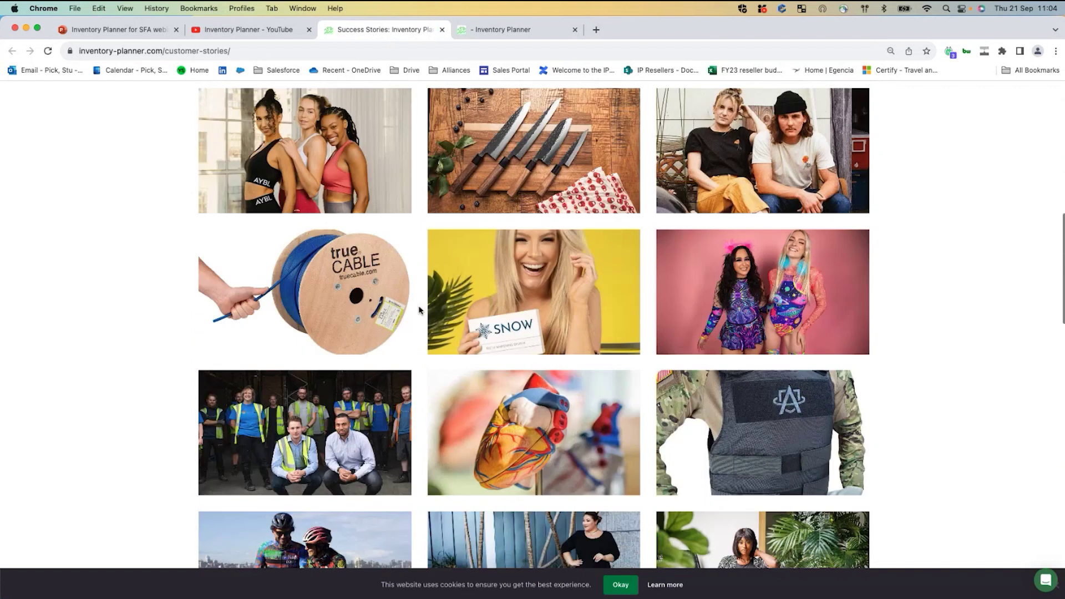
pyautogui.scroll(-8, 419, 310)
pyautogui.scroll(11, 419, 310)
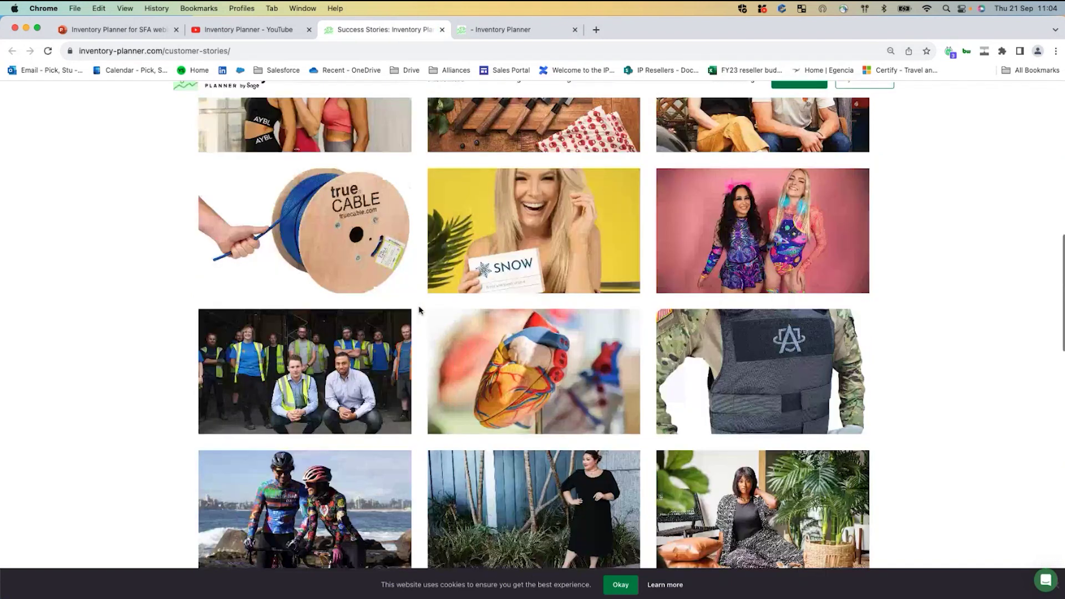
pyautogui.scroll(7, 420, 310)
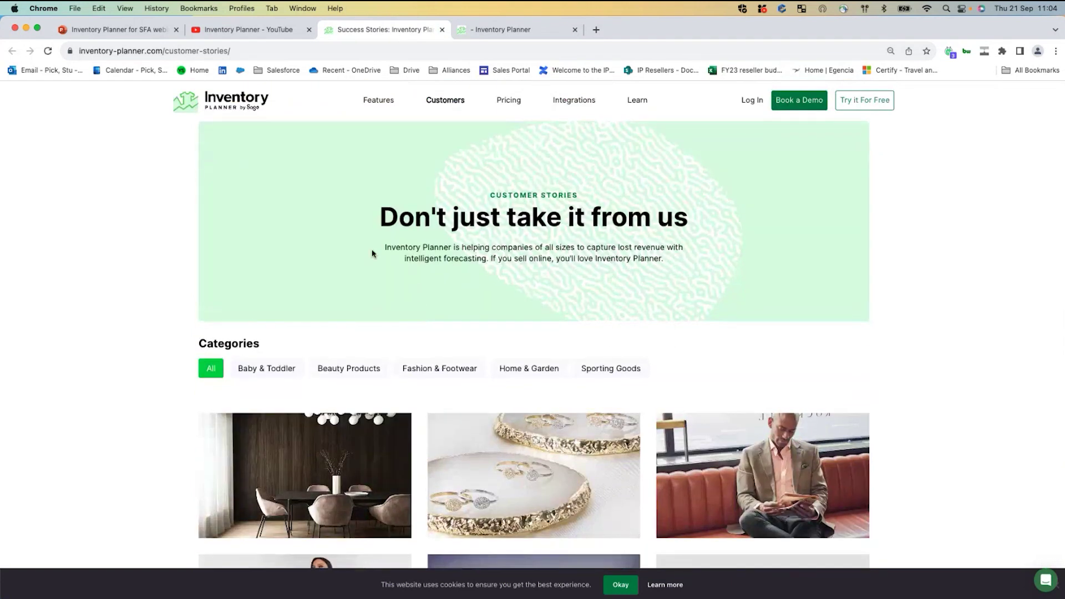
# - Switch to the Inventory Planner YouTube channel and browse its list of videos
pyautogui.click(269, 34)
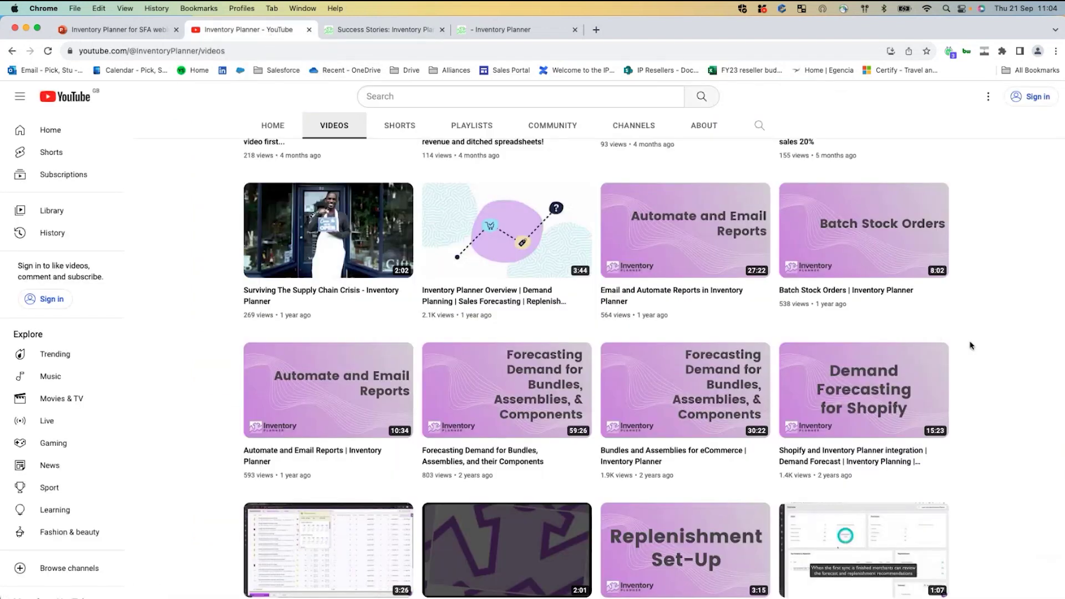
pyautogui.scroll(5, 971, 345)
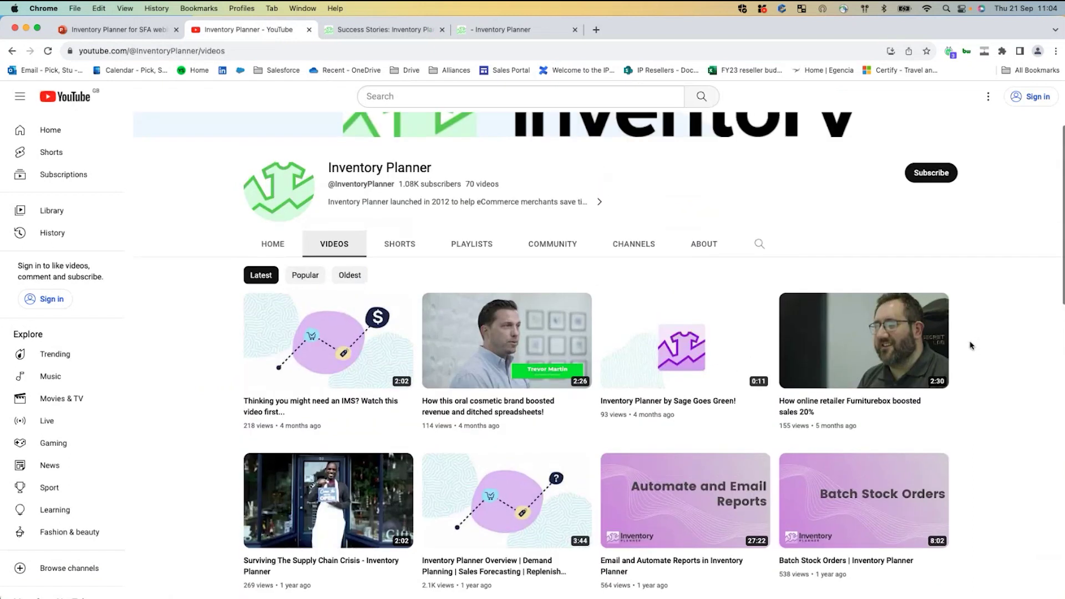
pyautogui.scroll(-6, 970, 345)
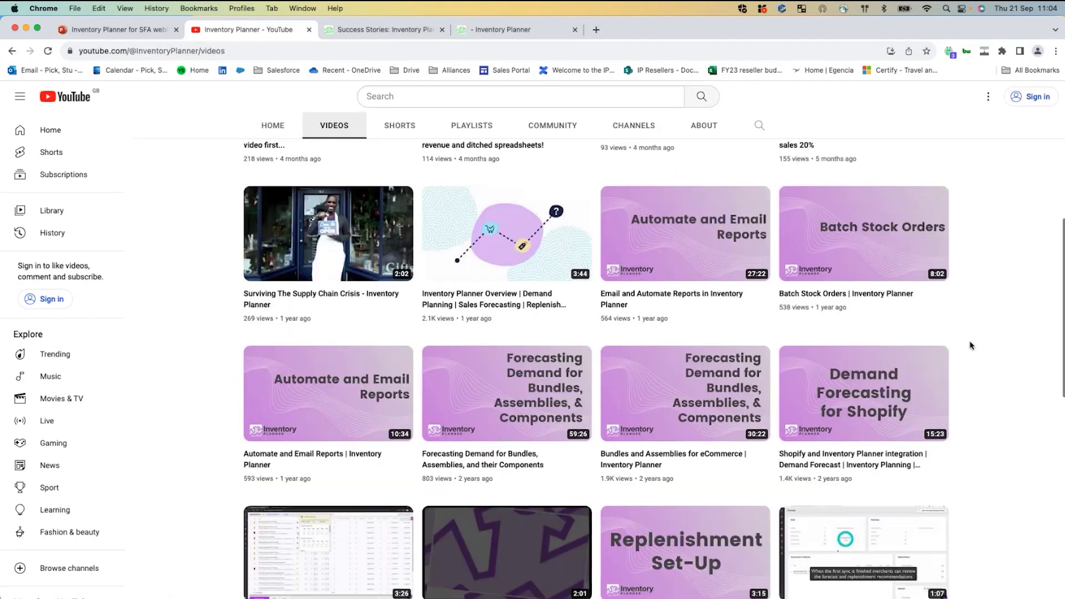
pyautogui.scroll(-3, 971, 345)
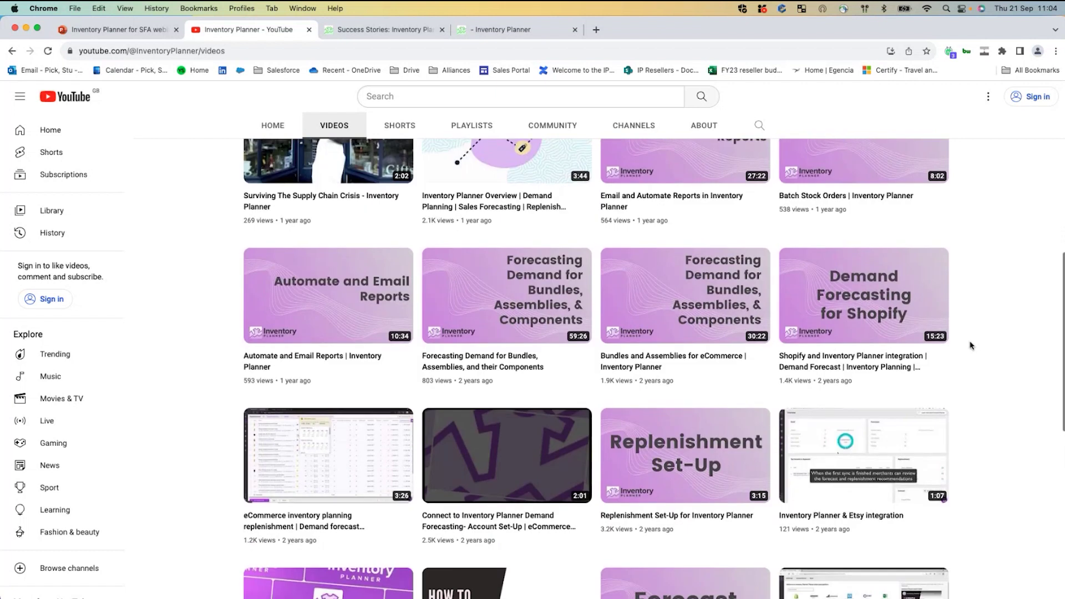
pyautogui.scroll(-1, 971, 346)
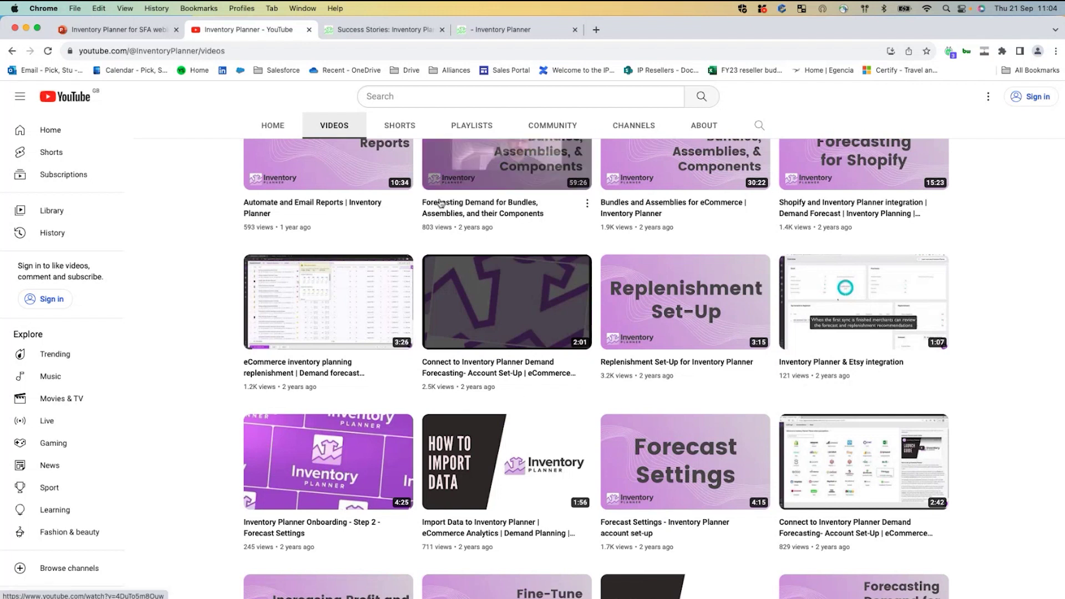
# - Return to the PowerPoint webinar deck and show the Next steps slide
pyautogui.click(144, 32)
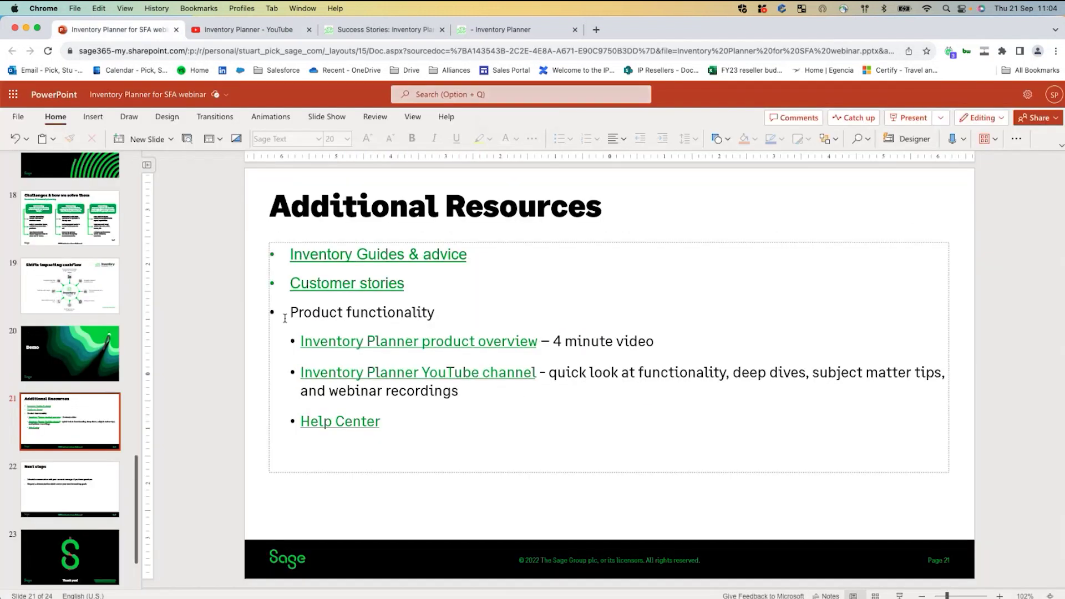
pyautogui.click(93, 478)
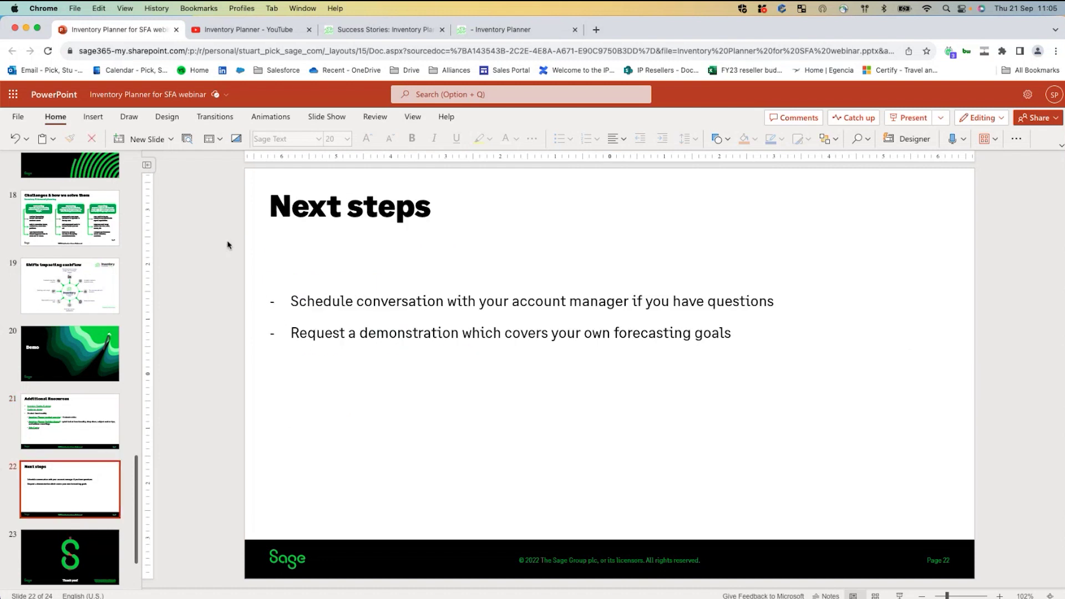